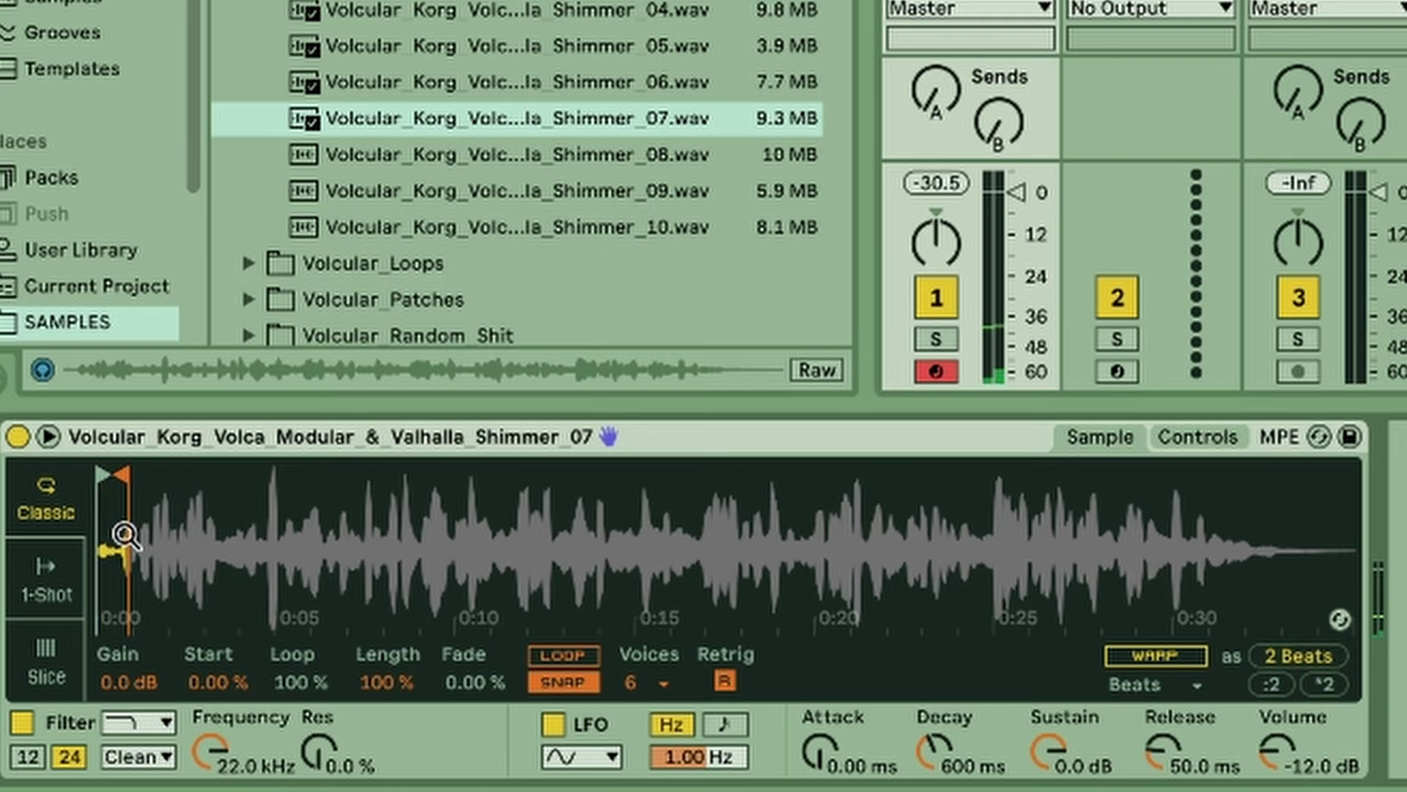
Step: Set the cropped Shimmer_07 sample's loop to 57 % and adjust its volume and detune, with looping switched off
{"action": "left_click_drag", "start_coordinate": [269, 272], "coordinate": [269, 433]}
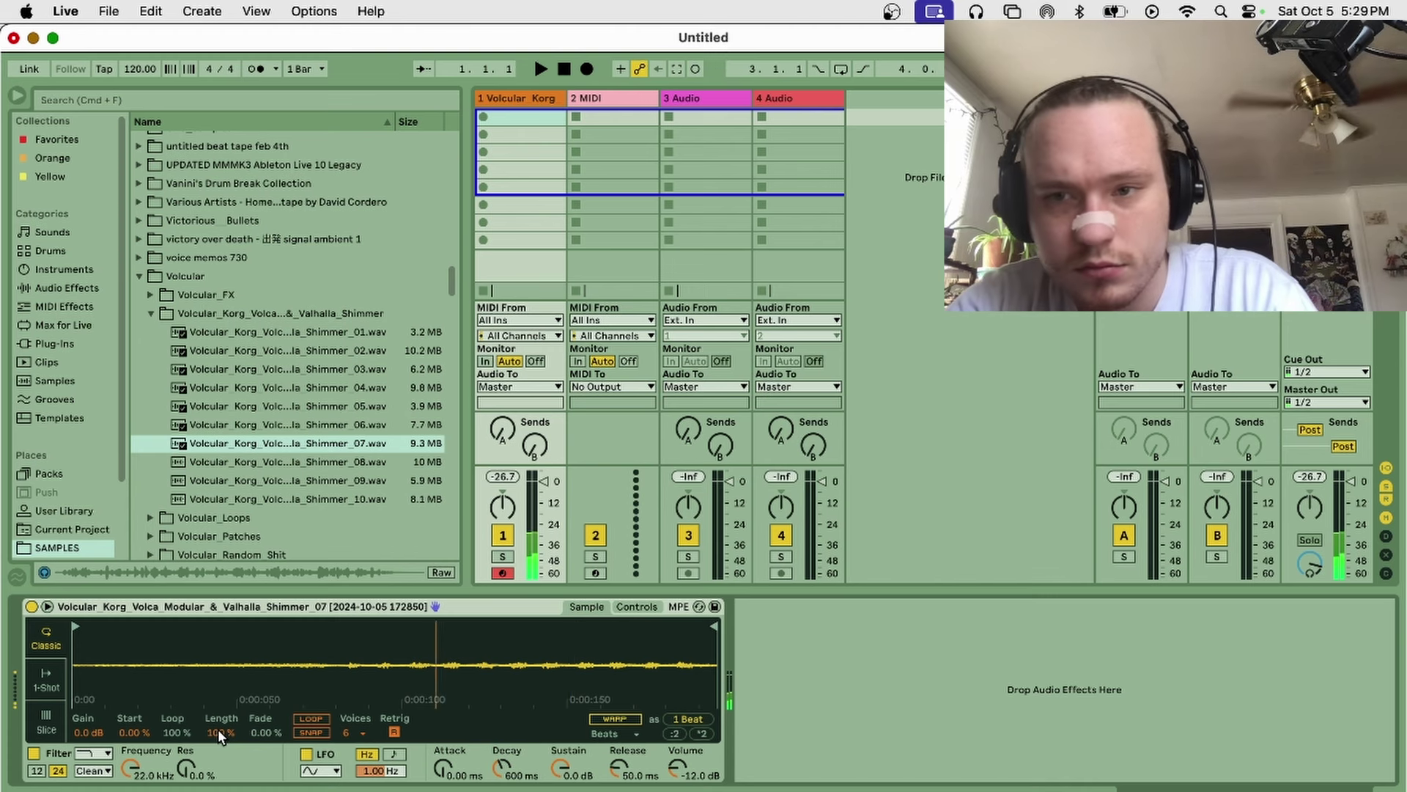
{"action": "left_click_drag", "start_coordinate": [175, 732], "coordinate": [176, 766]}
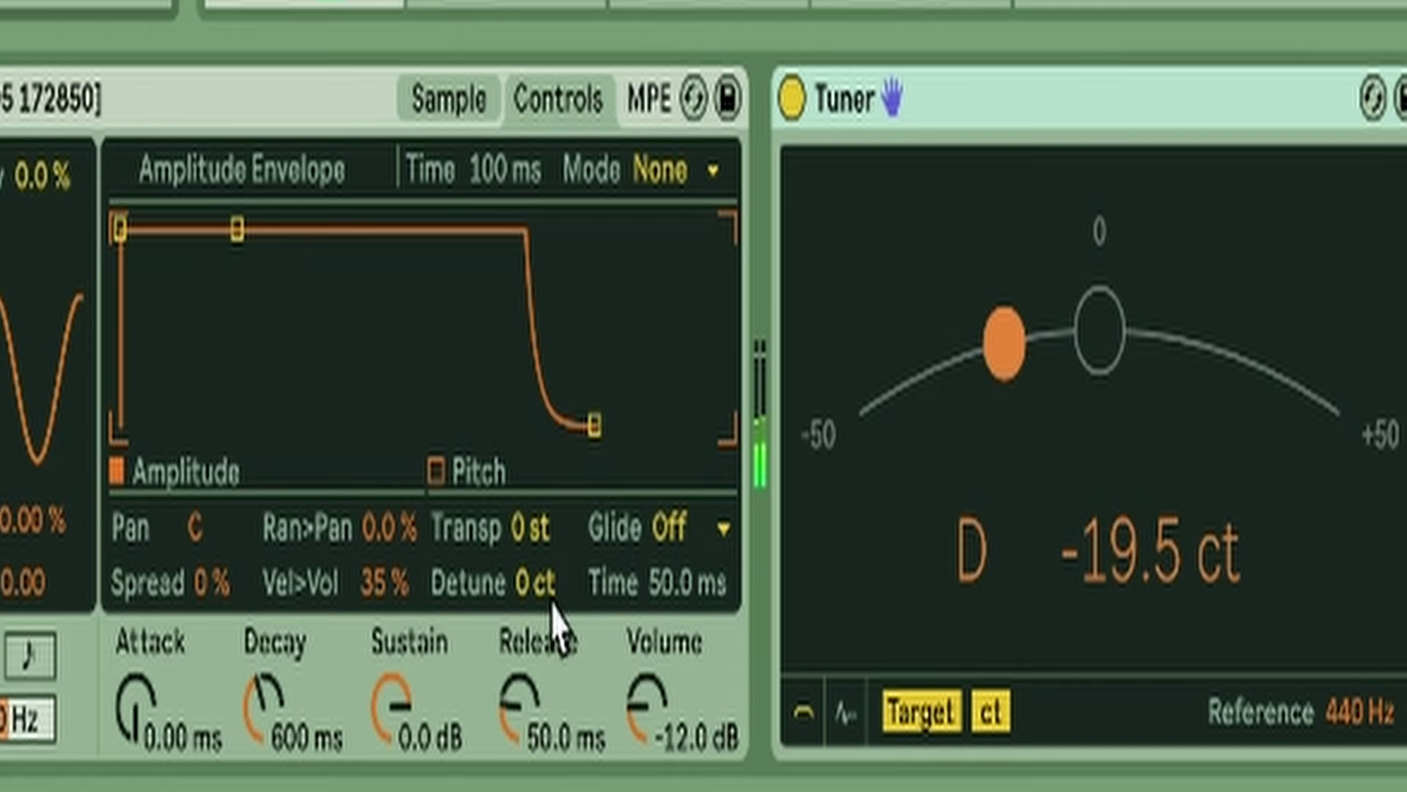
{"action": "left_click_drag", "start_coordinate": [631, 723], "coordinate": [632, 721]}
{"action": "left_click_drag", "start_coordinate": [526, 612], "coordinate": [527, 601]}
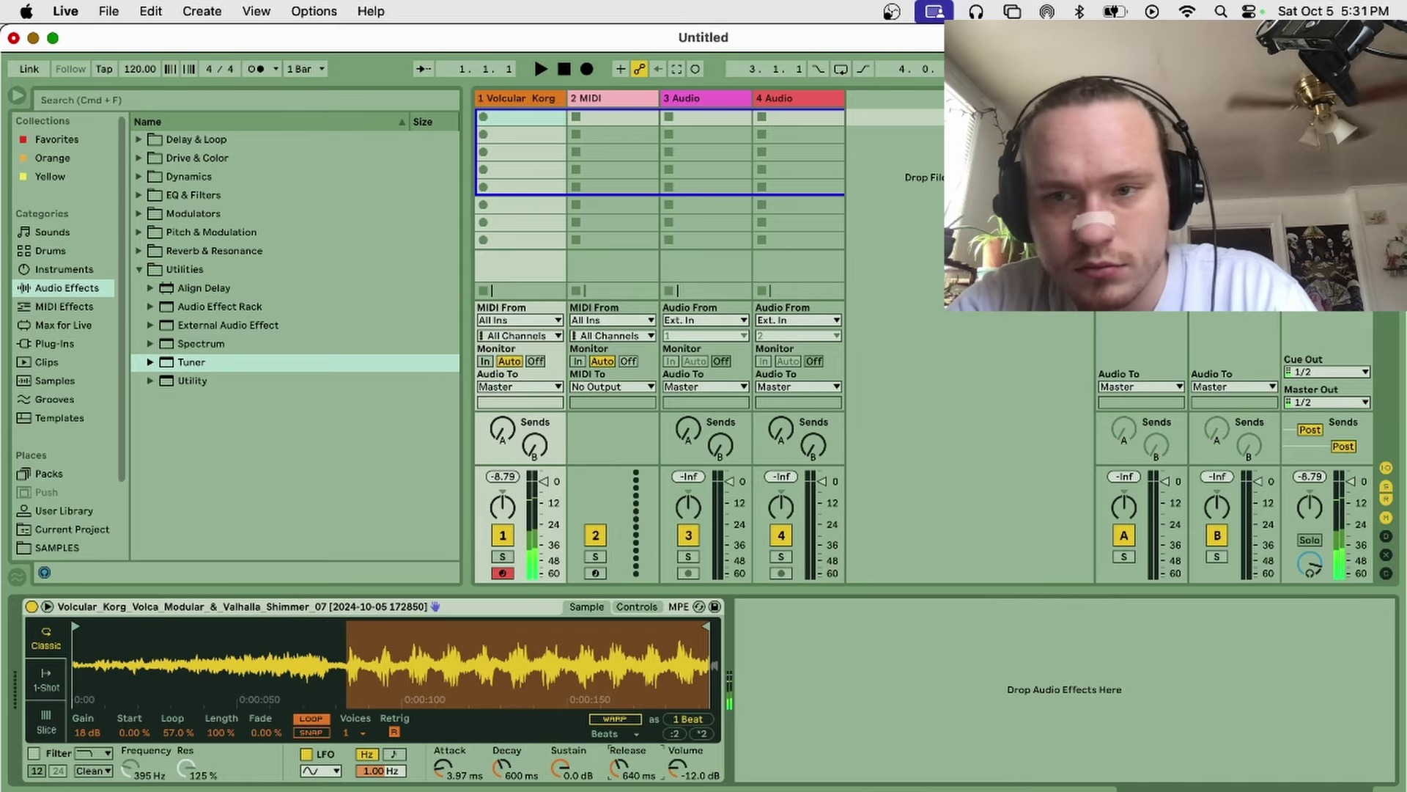
{"action": "left_click", "coordinate": [304, 720]}
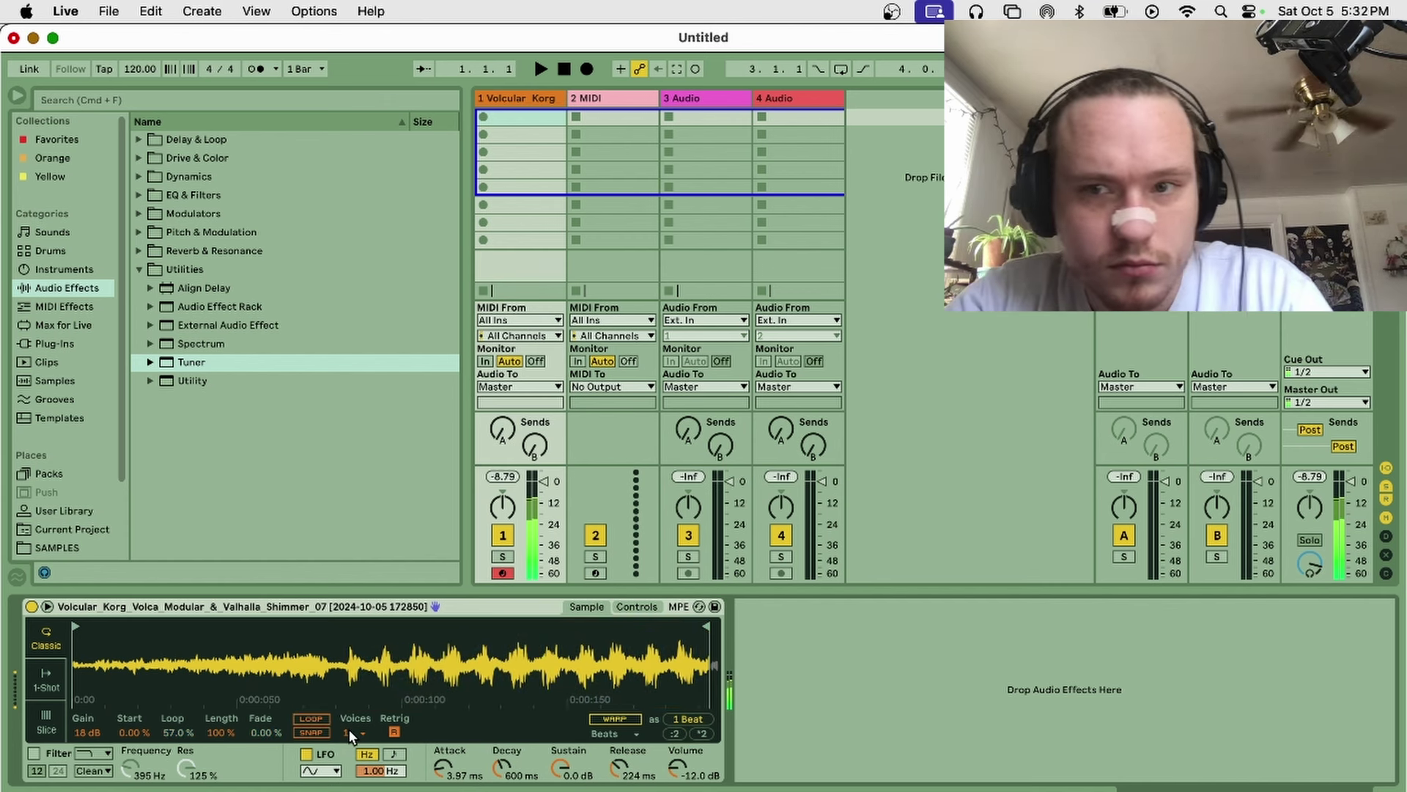
Step: Record a four-bar MIDI clip in the Volcular Korg track's first slot and lower the threshold of the Compressor after the Saturator
{"action": "left_click", "coordinate": [484, 118]}
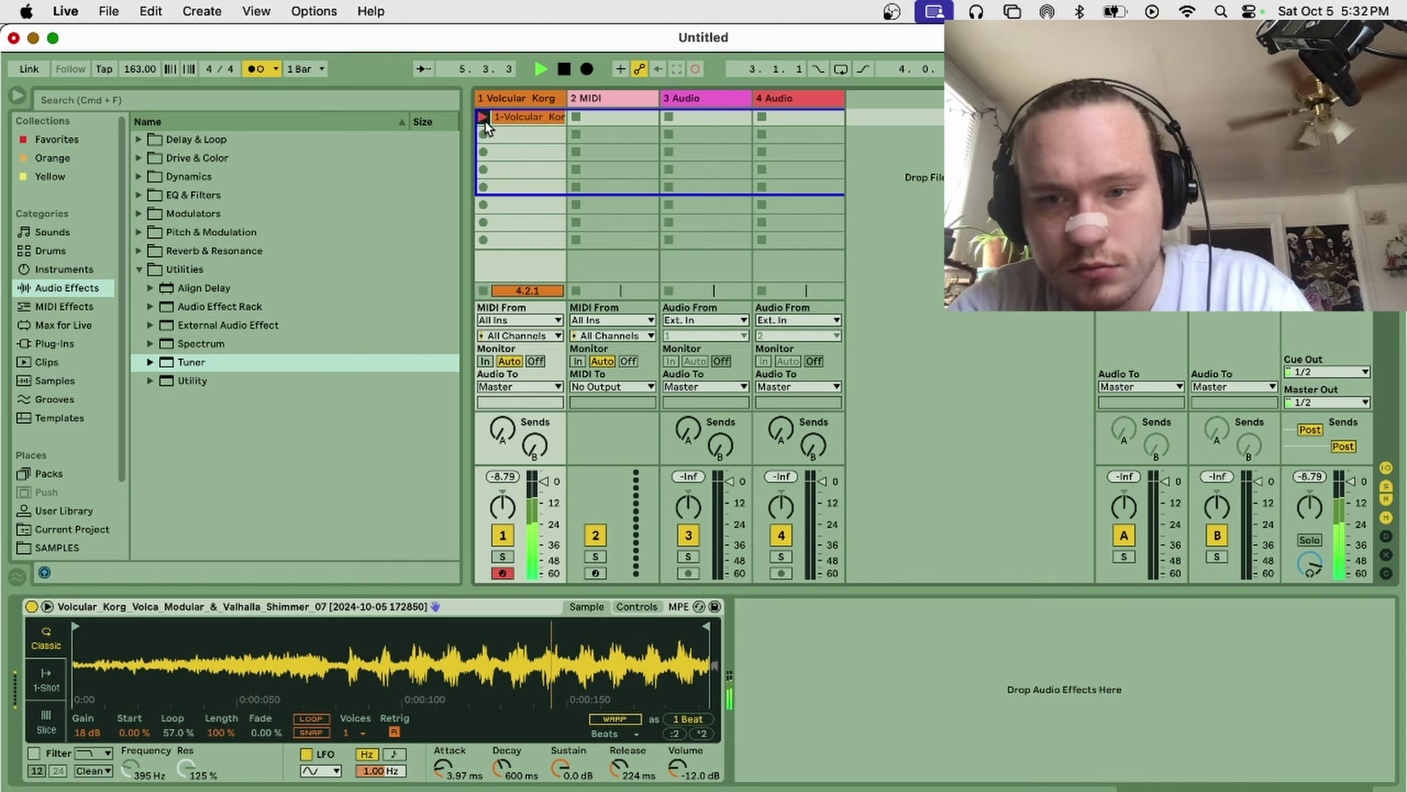
{"action": "left_click", "coordinate": [483, 119]}
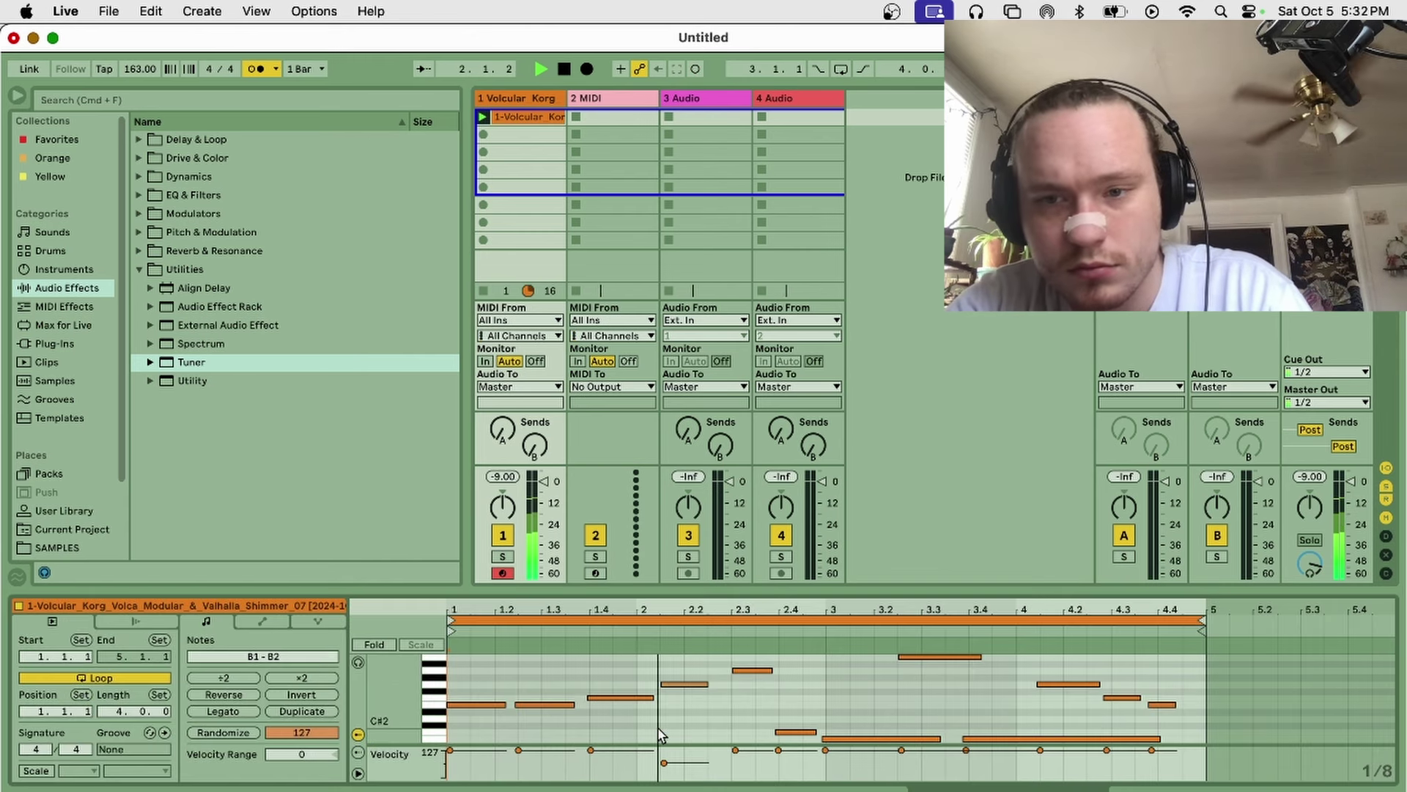
{"action": "left_click_drag", "start_coordinate": [605, 588], "coordinate": [606, 438]}
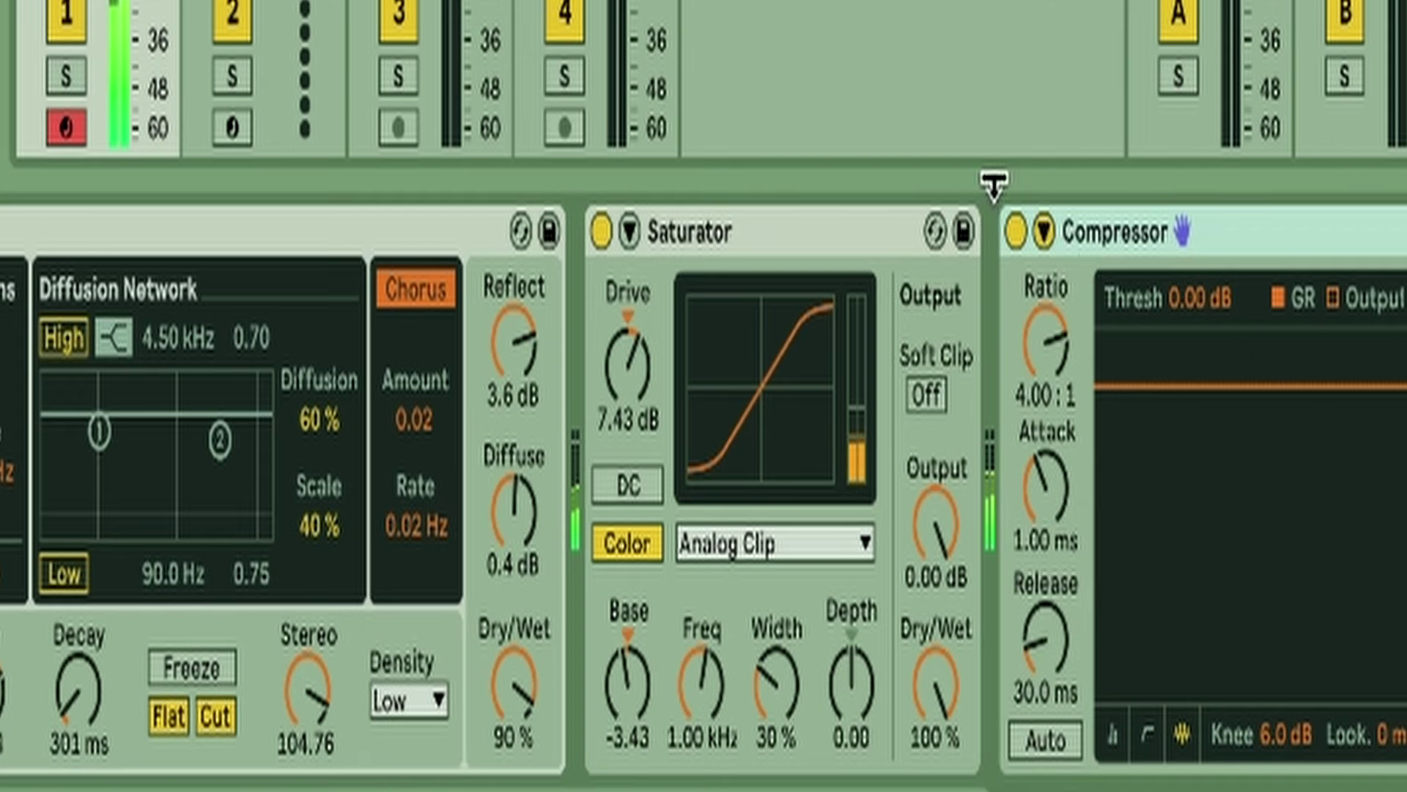
{"action": "left_click_drag", "start_coordinate": [1198, 323], "coordinate": [1198, 410]}
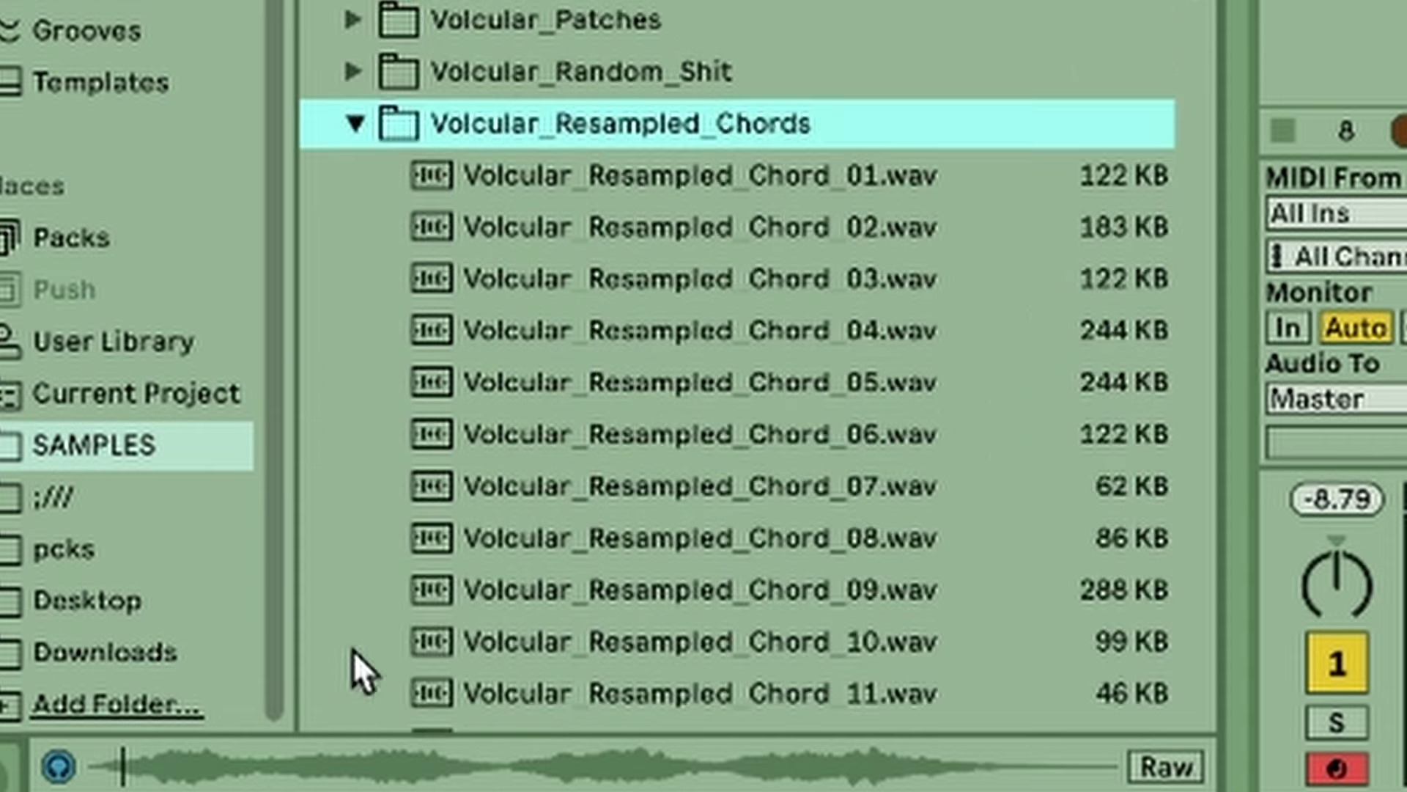
Step: Audition the Volcular_Resampled_Chord samples from 05 back to 01
{"action": "left_click", "coordinate": [757, 386]}
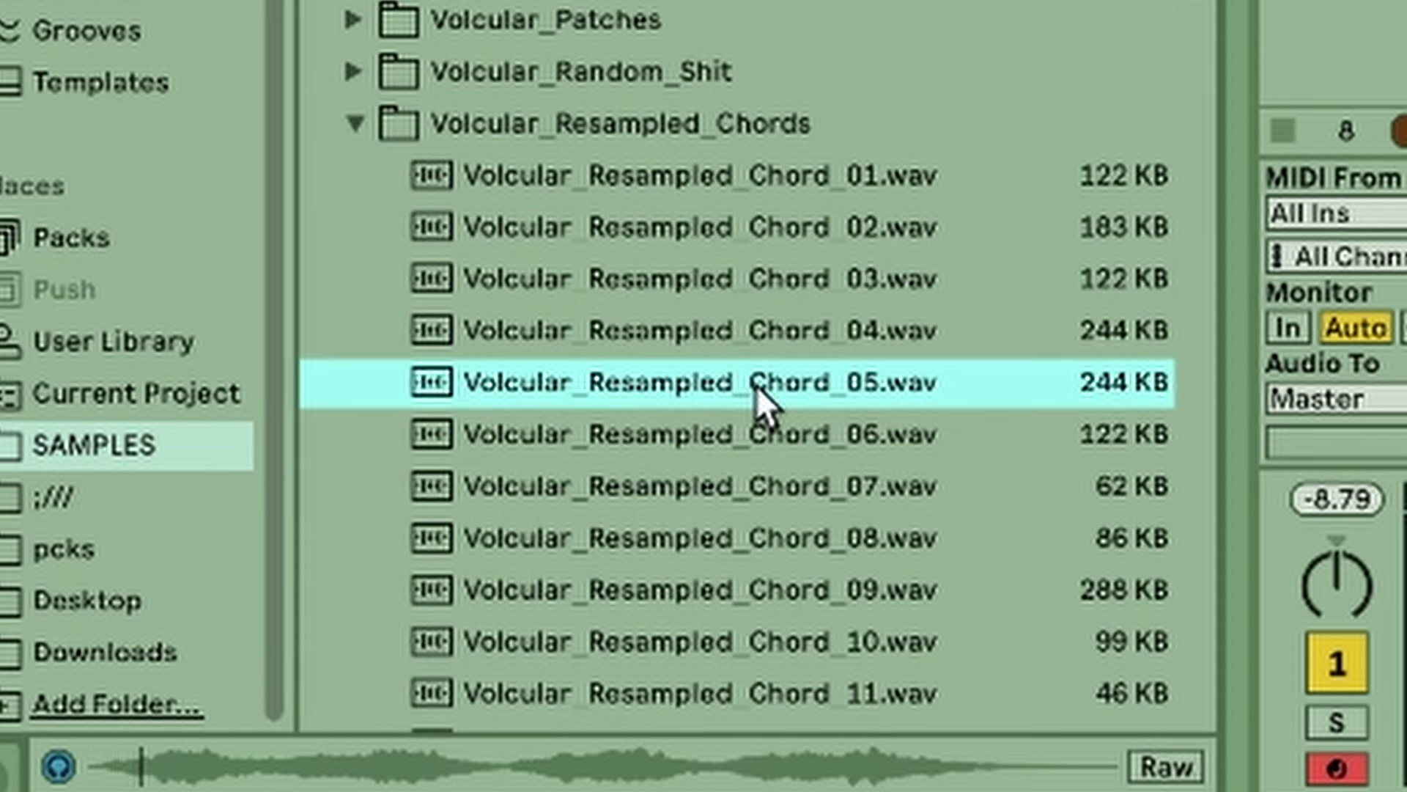
{"action": "left_click", "coordinate": [790, 351]}
{"action": "left_click", "coordinate": [799, 297]}
{"action": "left_click", "coordinate": [798, 246]}
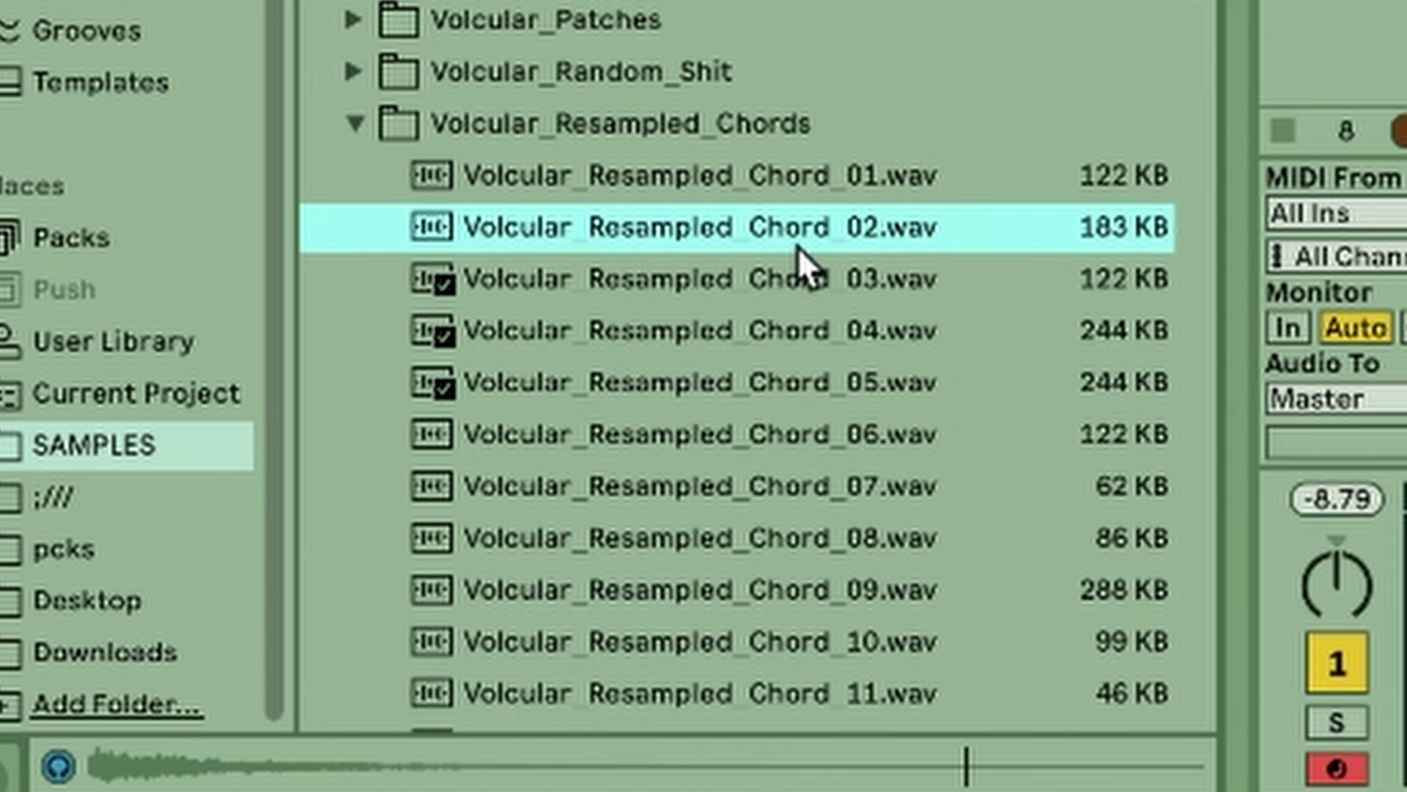
{"action": "left_click", "coordinate": [808, 186]}
Step: Load resampled chord samples 01, 02 and 04 onto the Drum Rack pads C1, C#1 and D1
{"action": "left_click", "coordinate": [93, 445]}
{"action": "left_click_drag", "start_coordinate": [795, 175], "coordinate": [91, 755]}
{"action": "left_click", "coordinate": [796, 280]}
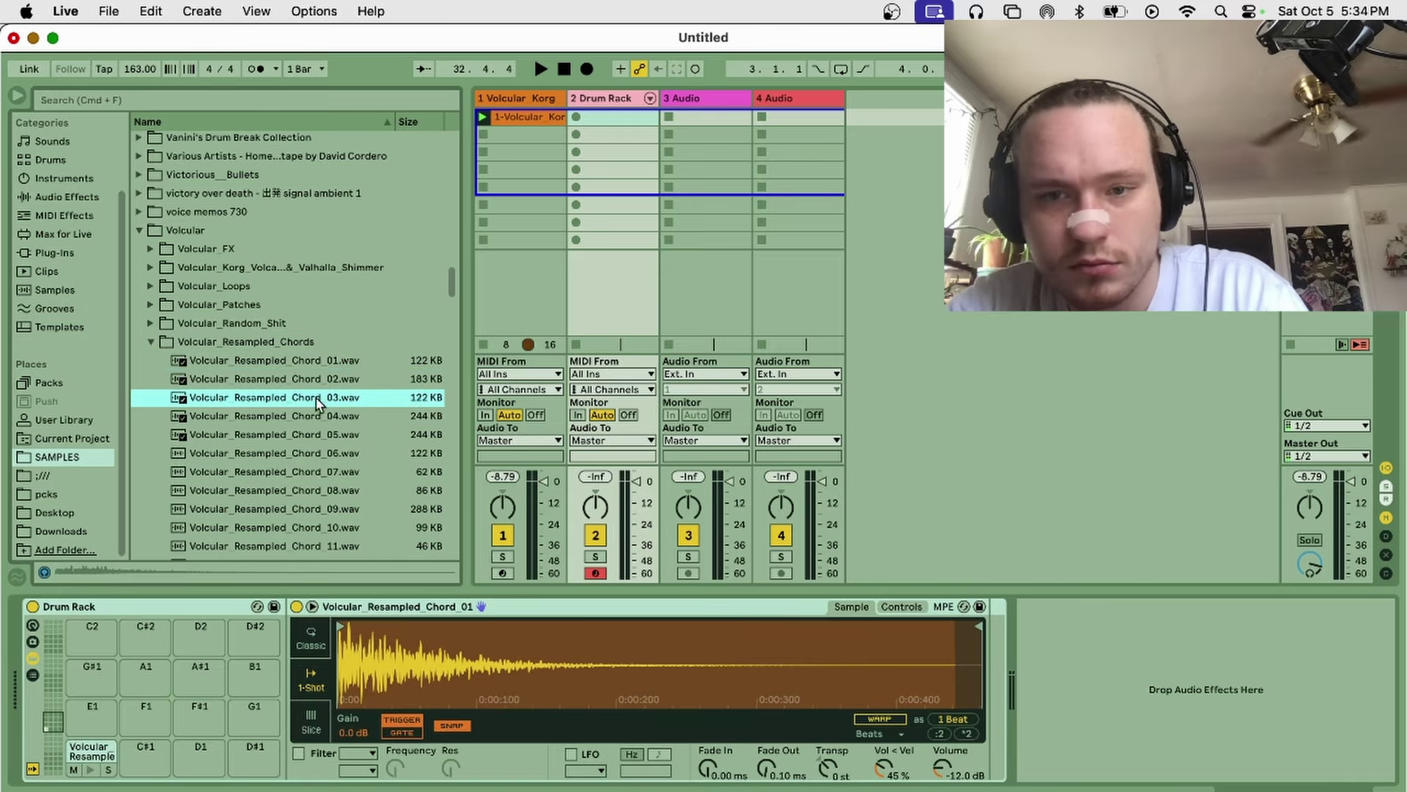
{"action": "left_click_drag", "start_coordinate": [795, 227], "coordinate": [145, 755]}
{"action": "left_click_drag", "start_coordinate": [795, 331], "coordinate": [195, 778]}
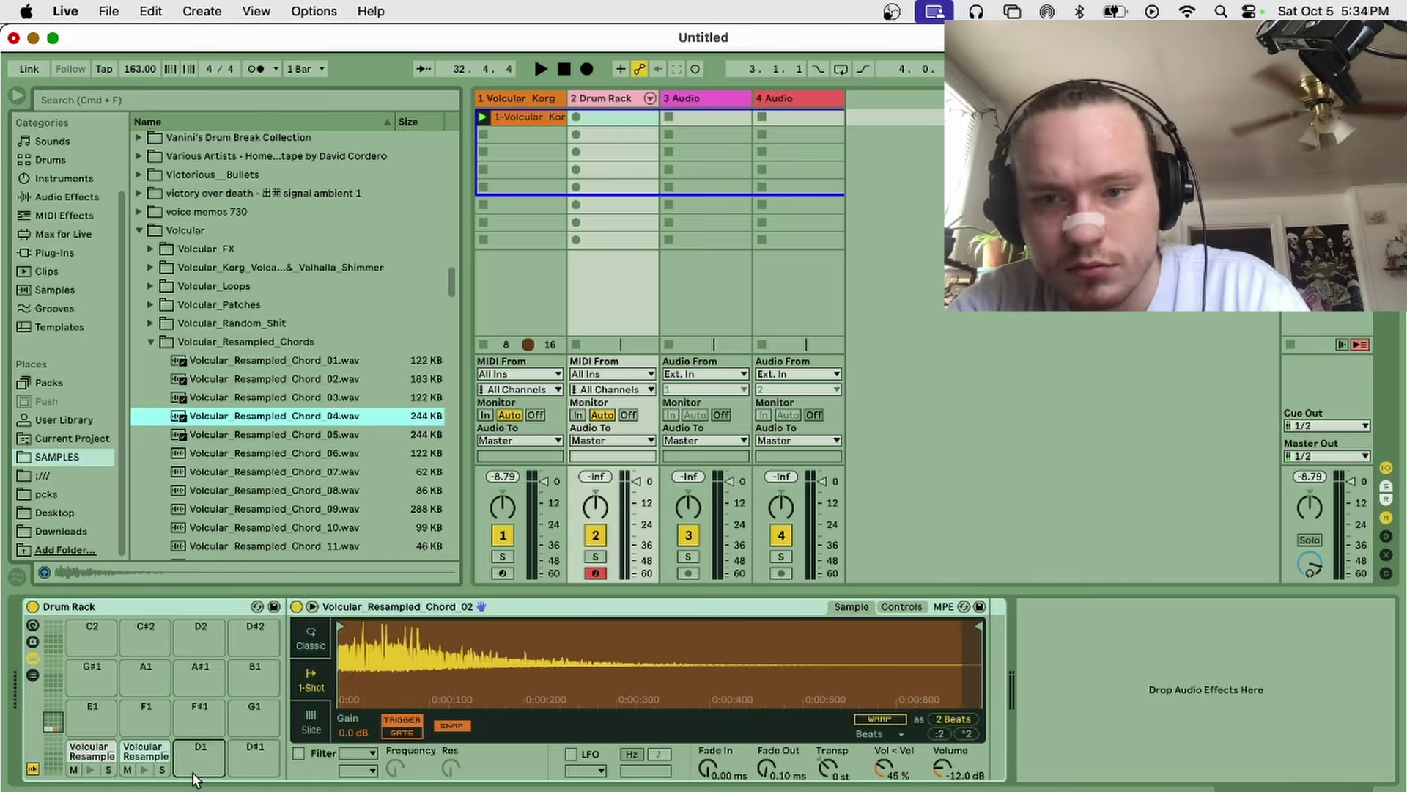
Step: Audition the following Volcular_Resampled_Chord samples, from 05 to 11
{"action": "key", "text": "Down"}
{"action": "key", "text": "Down"}
{"action": "key", "text": "Down"}
{"action": "key", "text": "Down"}
{"action": "key", "text": "Down"}
{"action": "key", "text": "Down"}
{"action": "key", "text": "Down"}
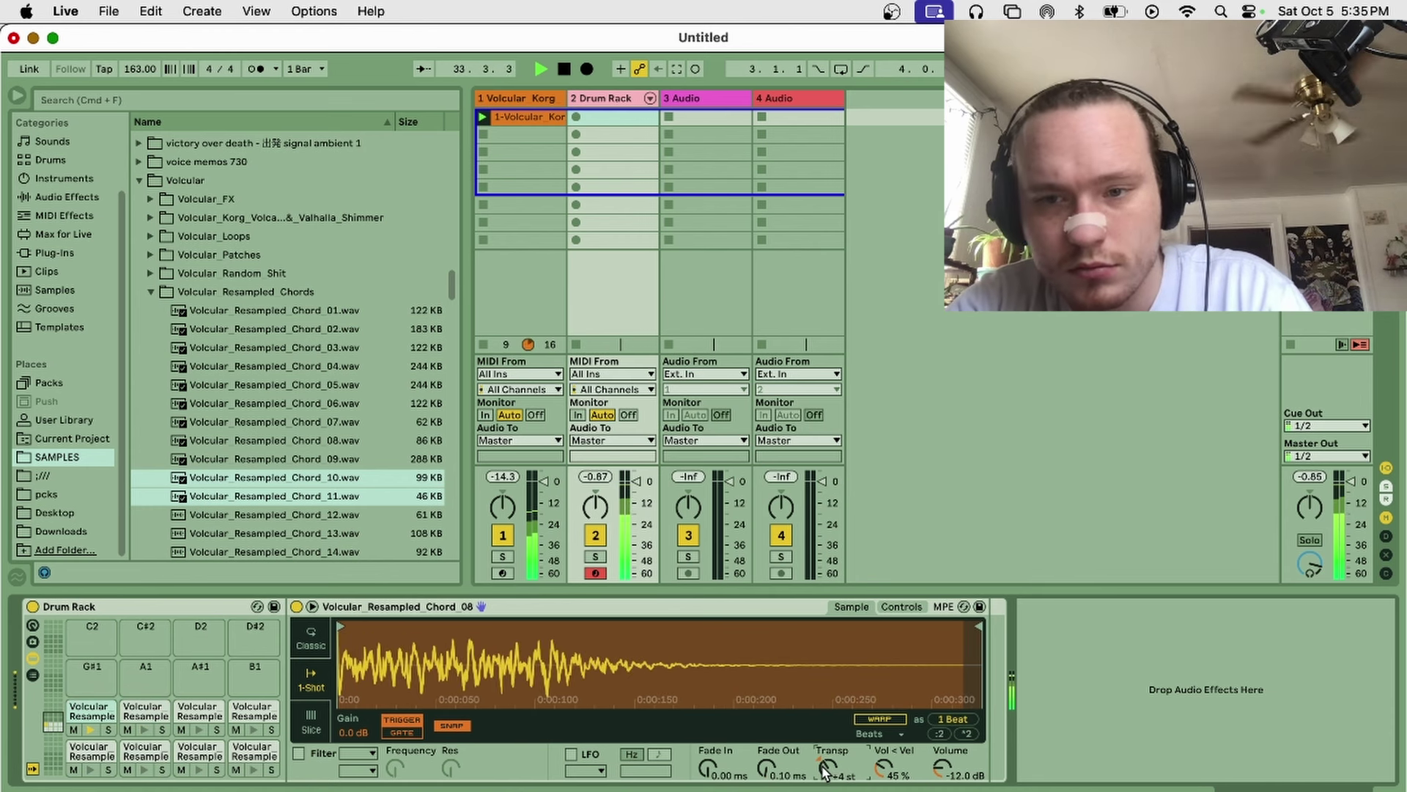
{"action": "scroll", "coordinate": [825, 771], "scroll_direction": "down", "scroll_amount": 1}
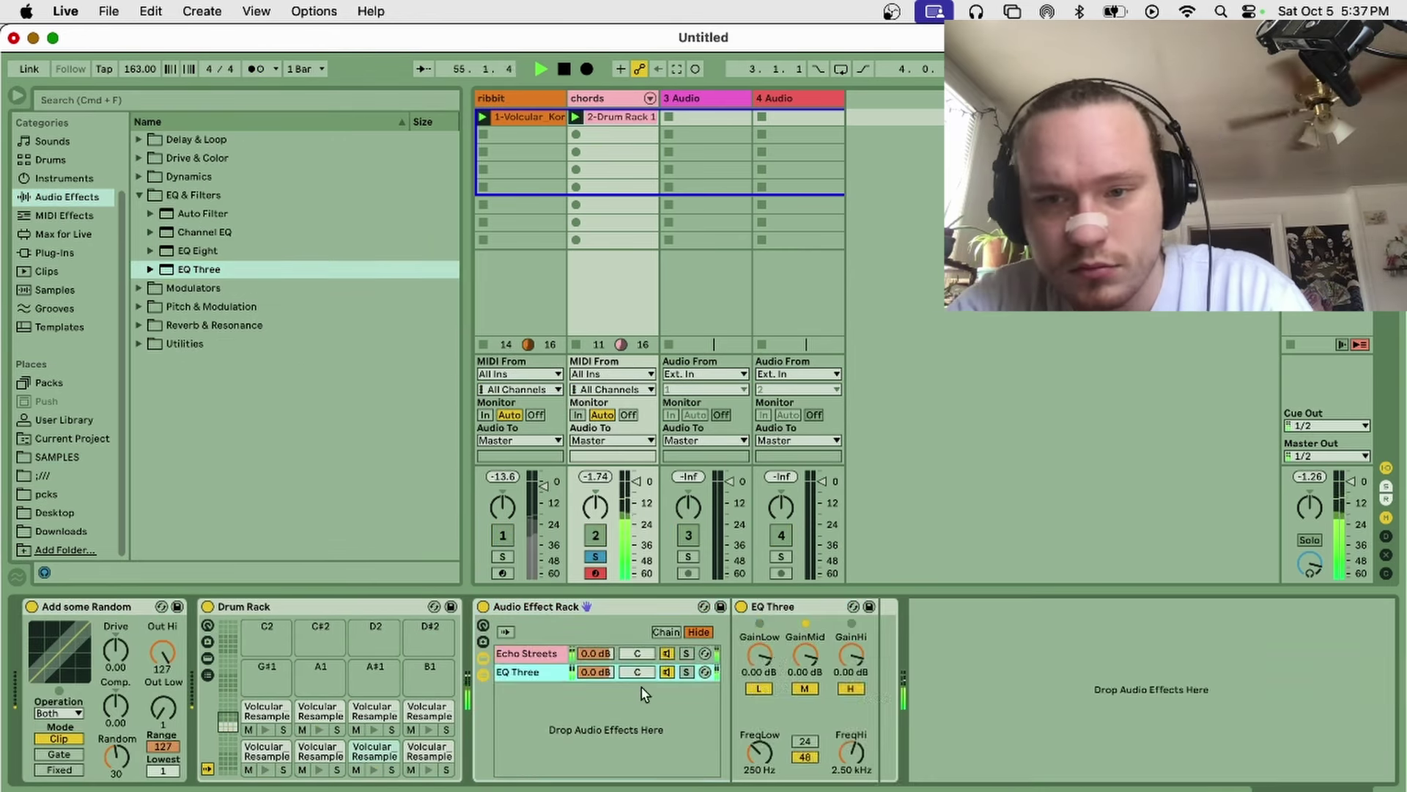
Step: Insert an EQ Three before the Echo Streets reverb, keeping only highs in that chain and only lows and mids in the other
{"action": "left_click", "coordinate": [541, 655]}
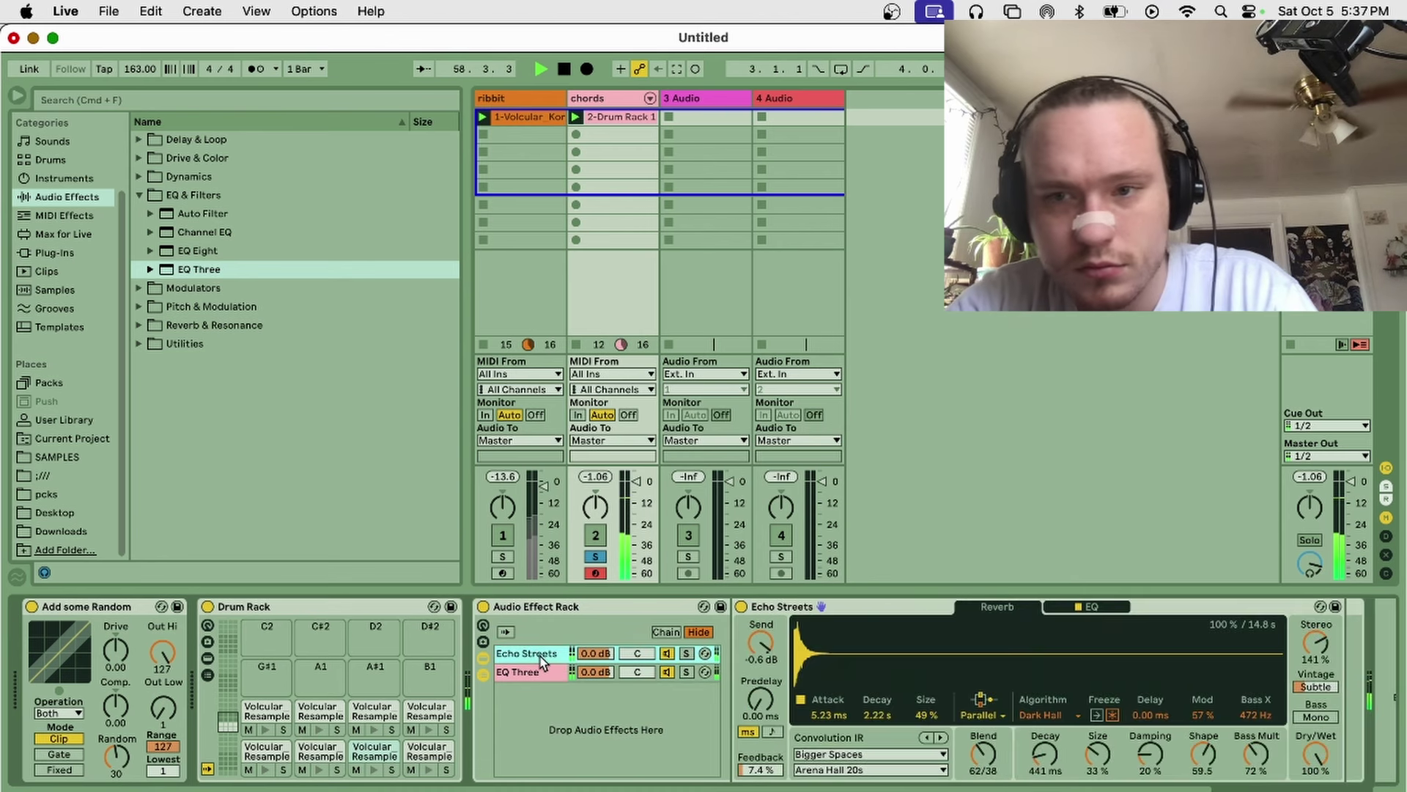
{"action": "left_click_drag", "start_coordinate": [187, 274], "coordinate": [755, 662]}
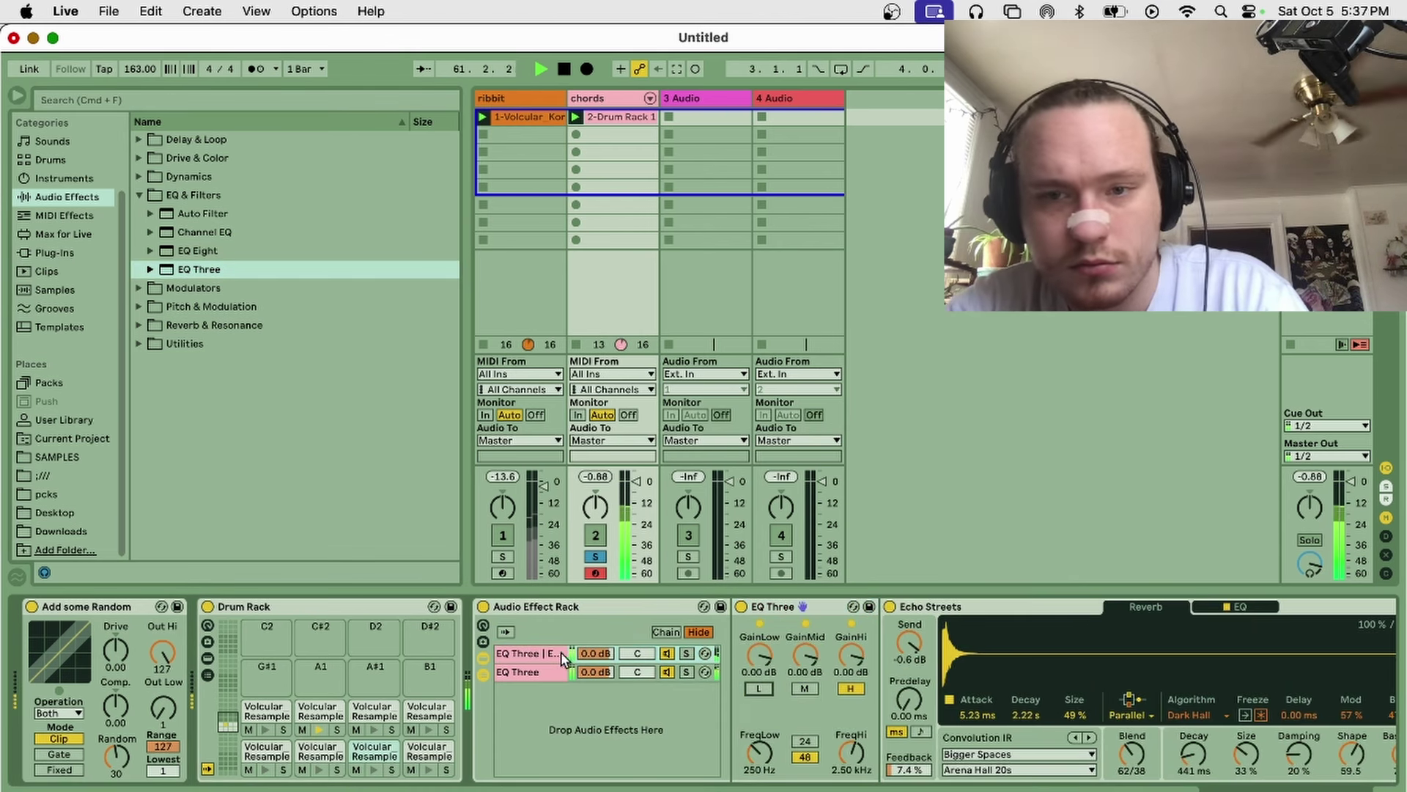
{"action": "left_click", "coordinate": [523, 670]}
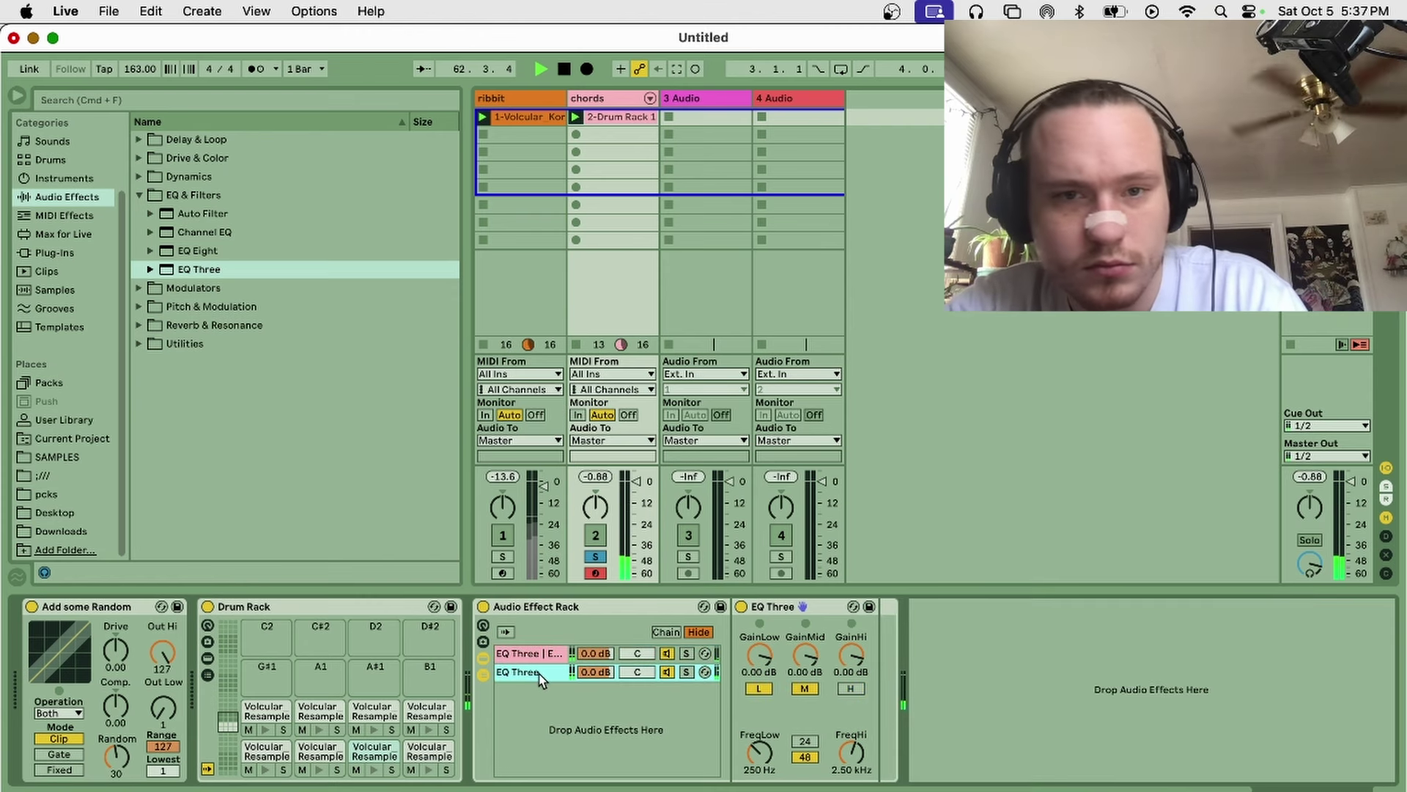
{"action": "left_click", "coordinate": [527, 653]}
{"action": "scroll", "coordinate": [1287, 767], "scroll_direction": "right", "scroll_amount": 3}
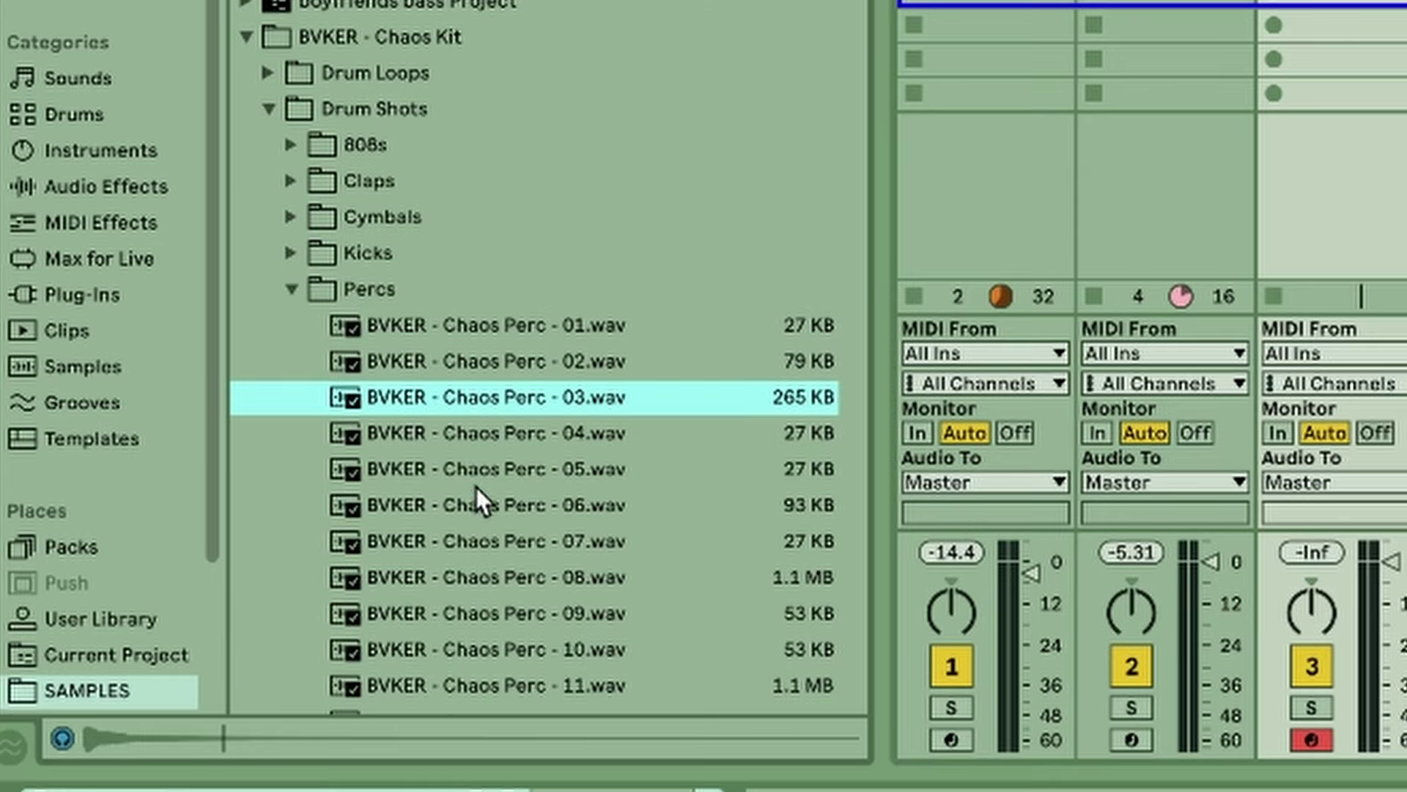
Step: Audition the BVKER Chaos Perc samples one after another, starting after Perc 03
{"action": "key", "text": "Down"}
{"action": "key", "text": "Down"}
{"action": "key", "text": "Down"}
{"action": "key", "text": "Down"}
{"action": "key", "text": "Down"}
{"action": "key", "text": "Down"}
{"action": "key", "text": "Down"}
{"action": "key", "text": "Down"}
{"action": "key", "text": "Down"}
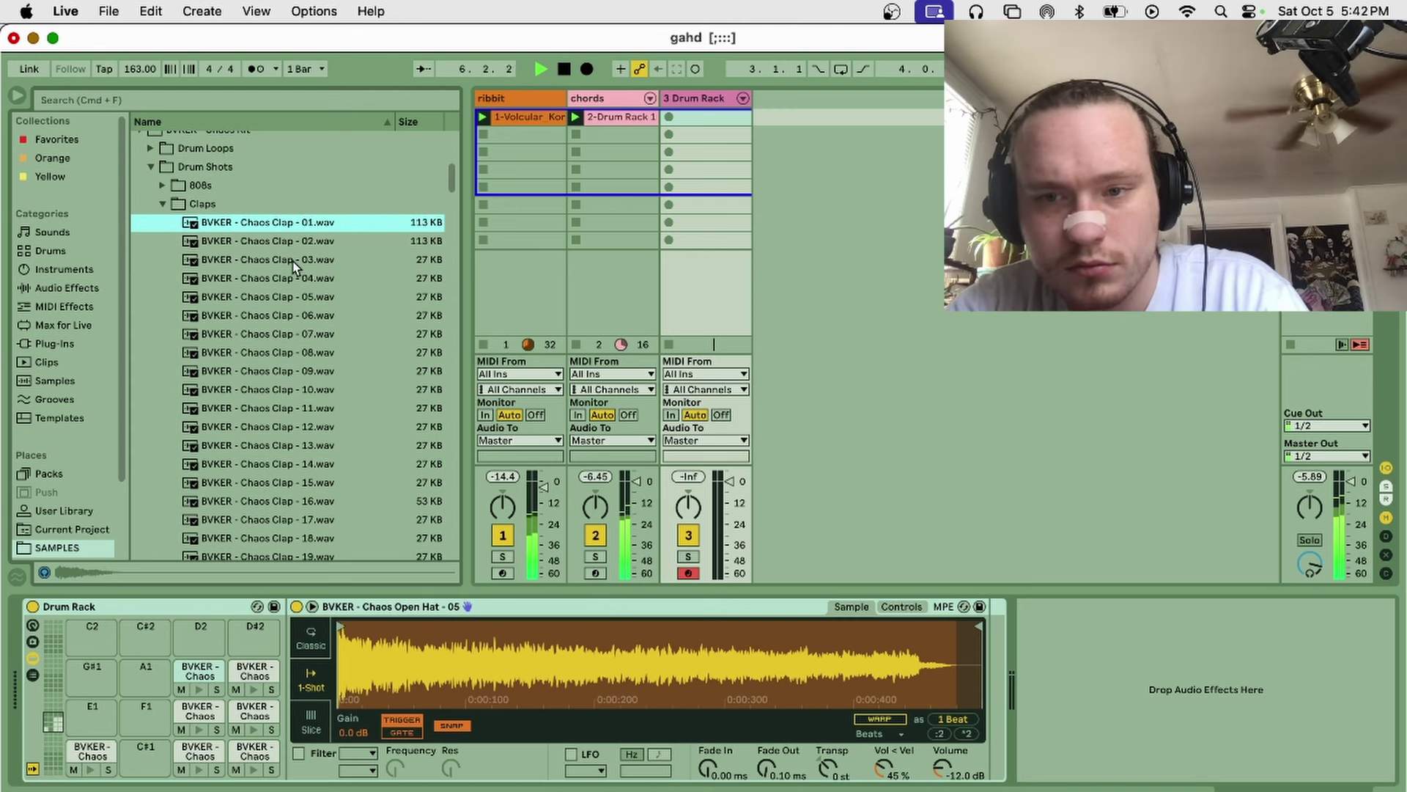
Step: Audition BVKER Chaos Clap samples 03, 07 and 06
{"action": "left_click", "coordinate": [294, 263]}
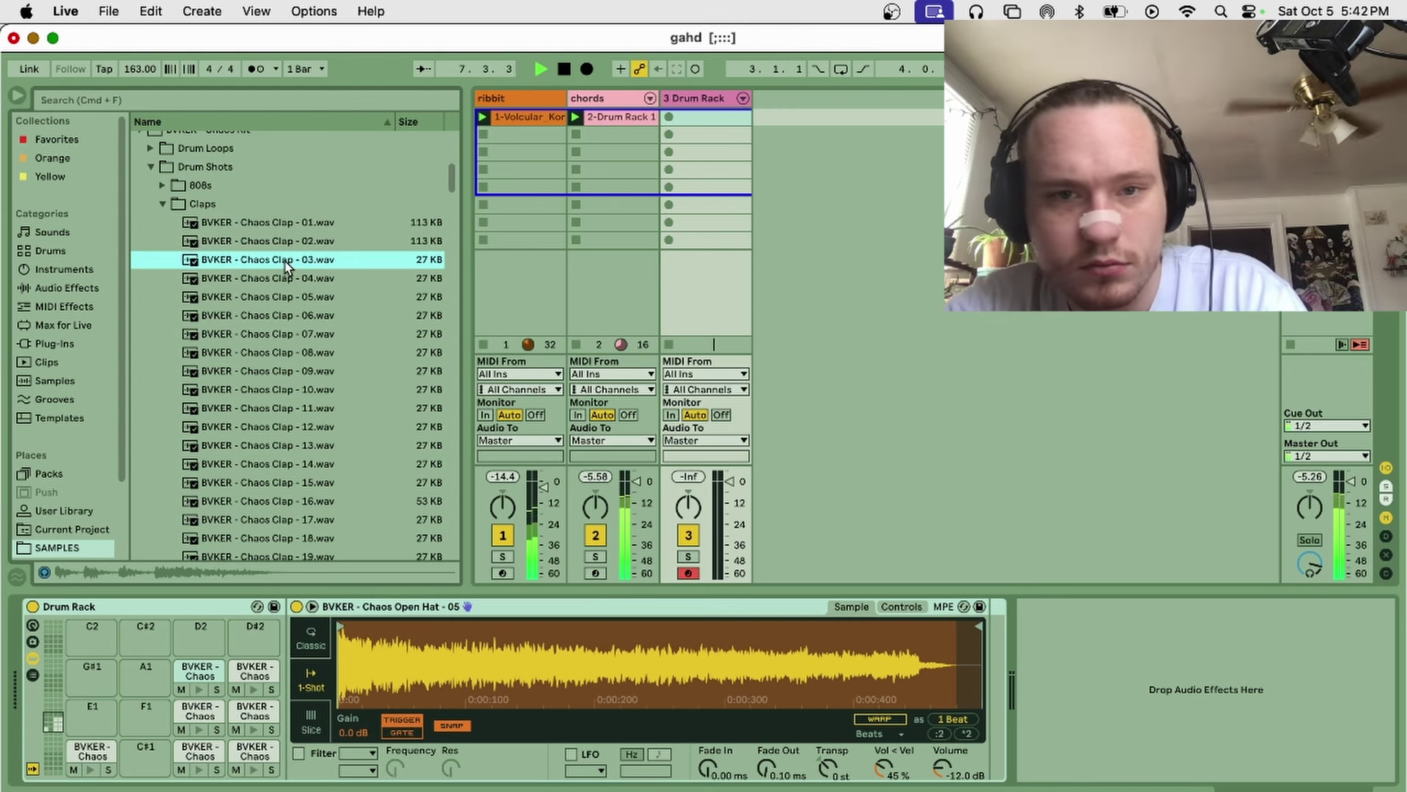
{"action": "left_click", "coordinate": [293, 336]}
{"action": "left_click", "coordinate": [293, 323]}
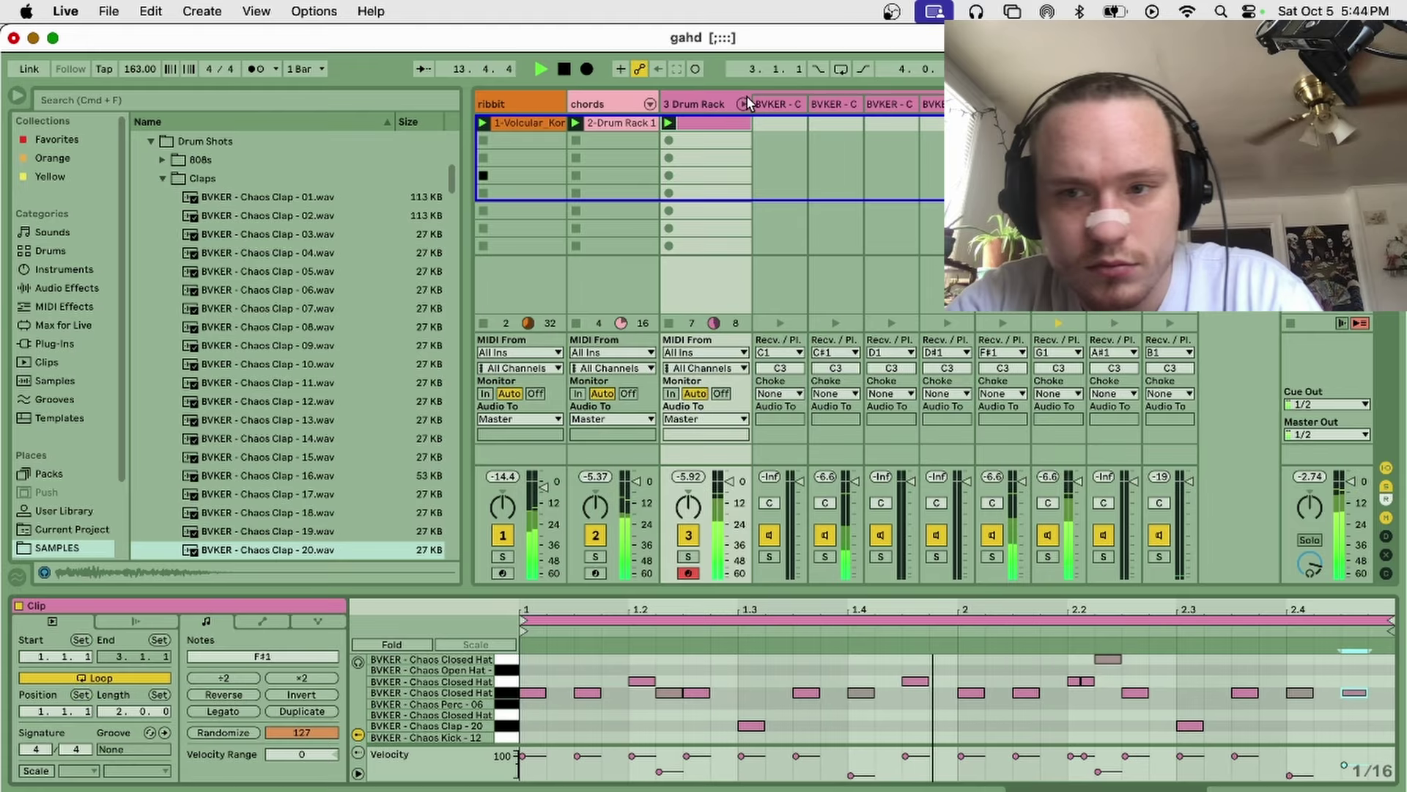
Step: Fold away the drum track's pad chains and set the Chaos Kick 12 filter slope to 12 dB
{"action": "left_click", "coordinate": [744, 103]}
{"action": "double_click", "coordinate": [716, 104]}
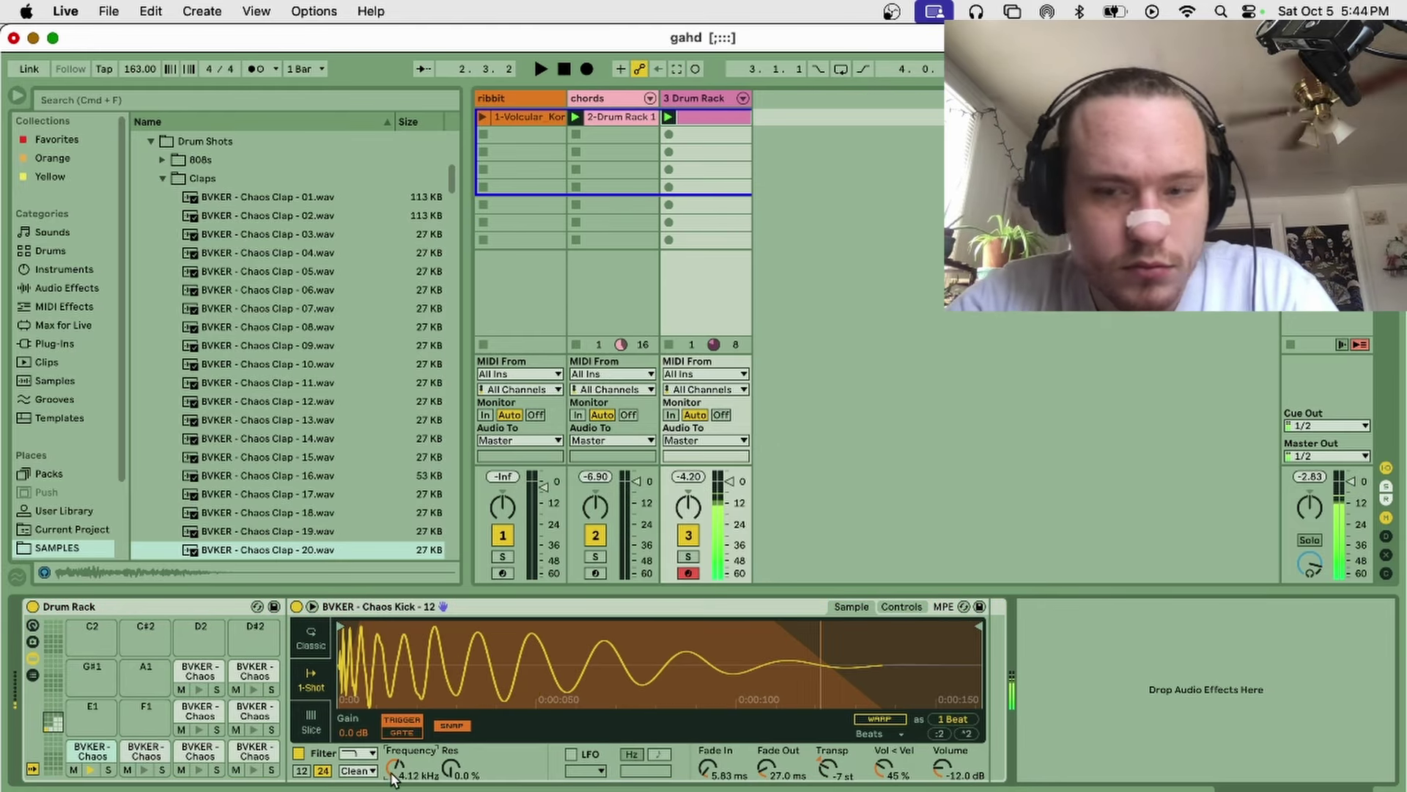
{"action": "left_click", "coordinate": [298, 772]}
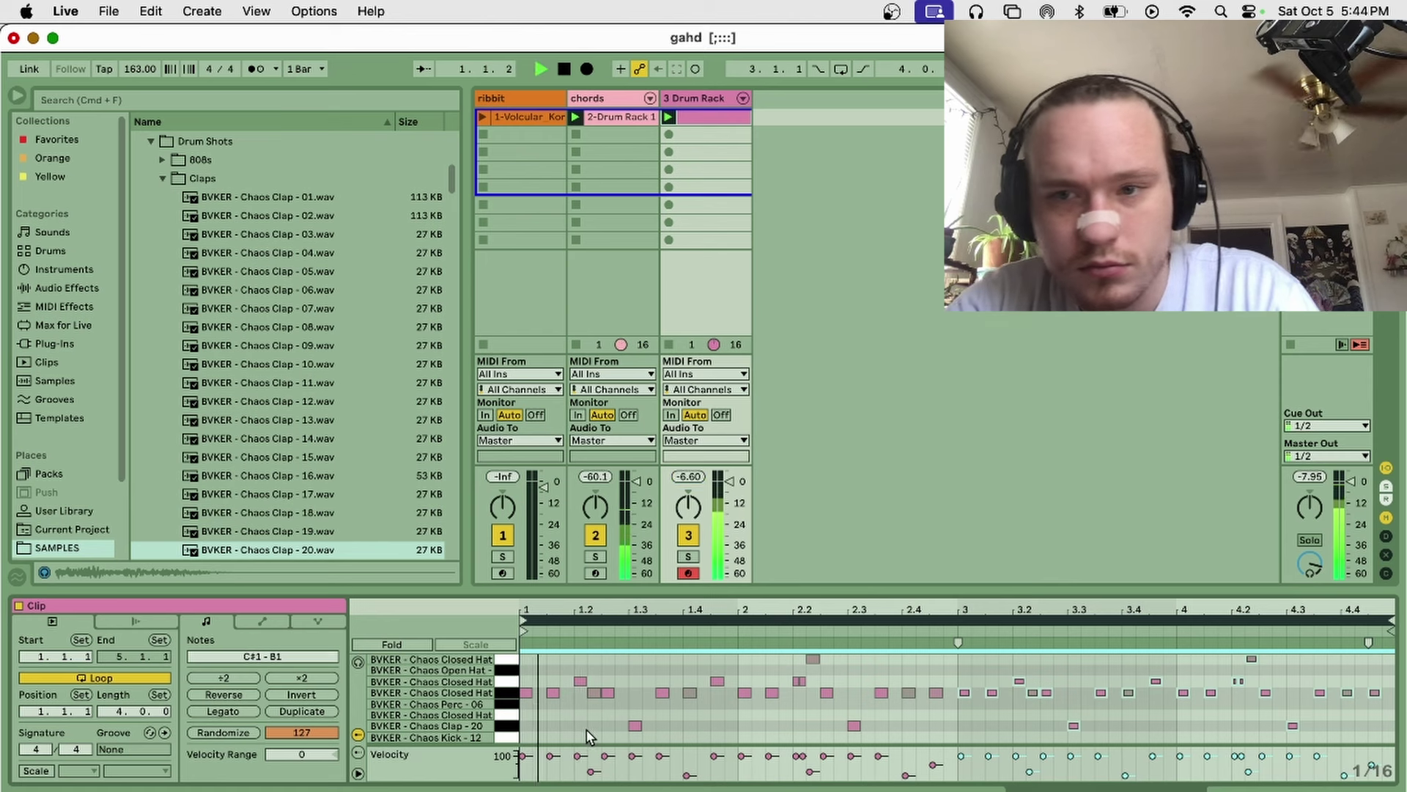
Step: Add a kick note at 1.2 in the drum clip and capture the played kick pattern into it
{"action": "left_click", "coordinate": [580, 735]}
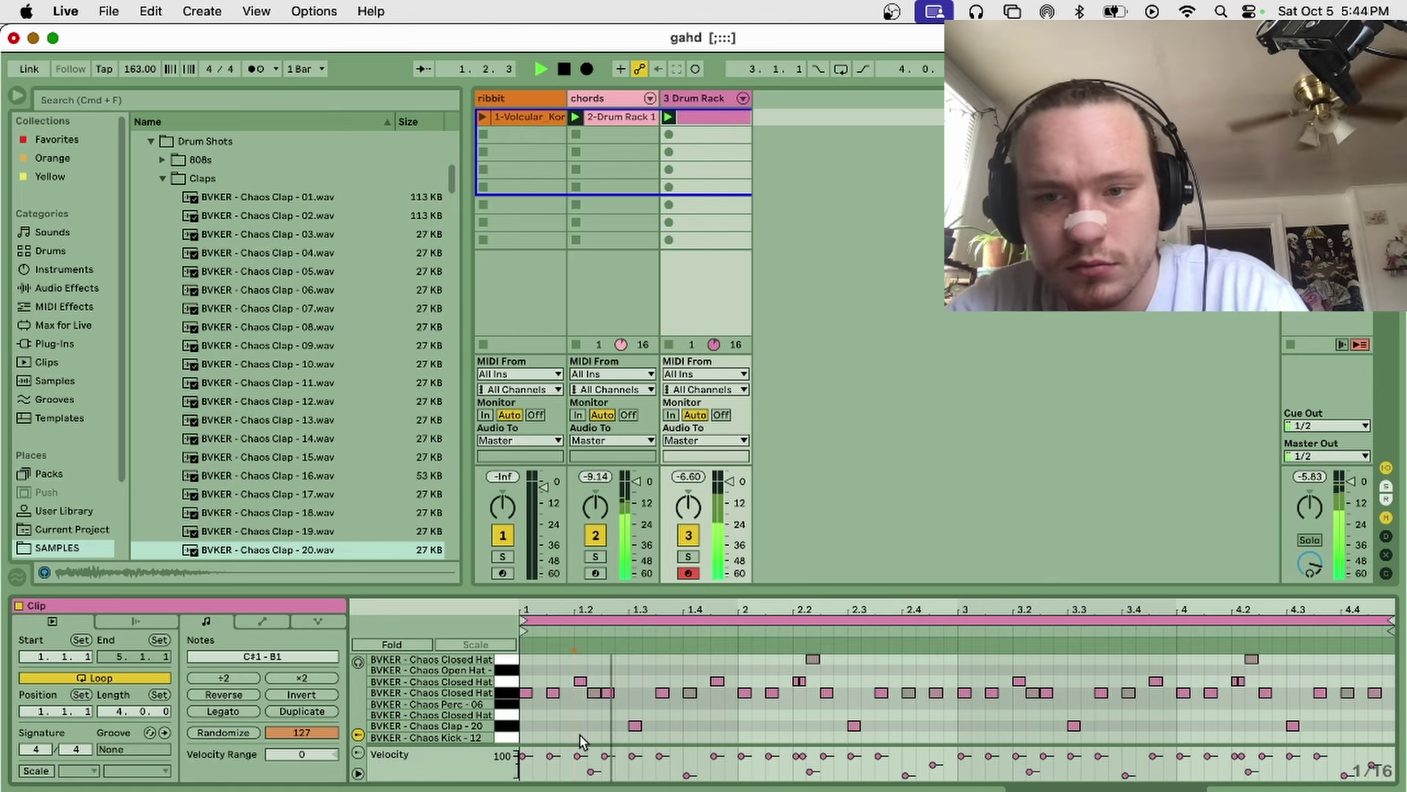
{"action": "key", "text": "space"}
{"action": "key", "text": "space"}
{"action": "double_click", "coordinate": [579, 736]}
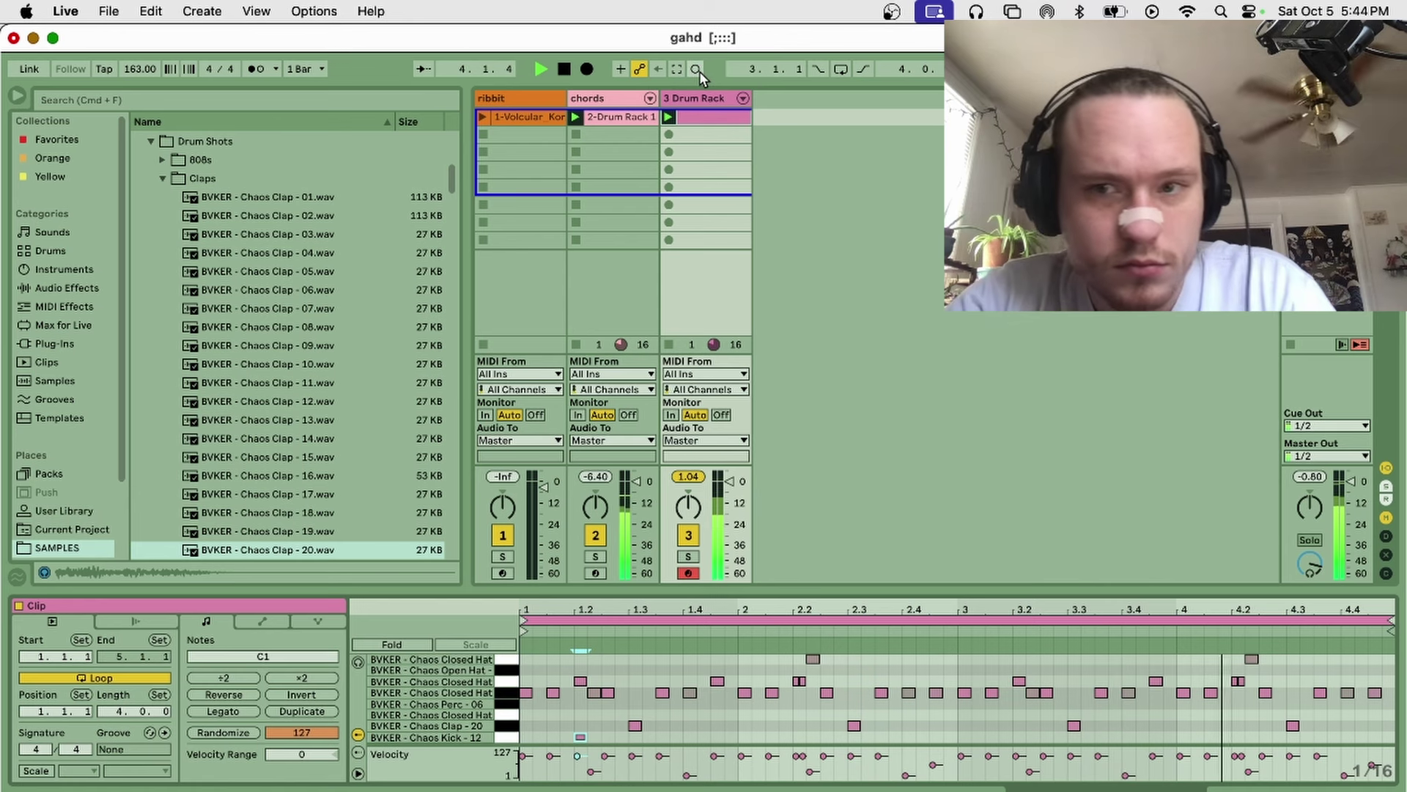
{"action": "left_click", "coordinate": [675, 70]}
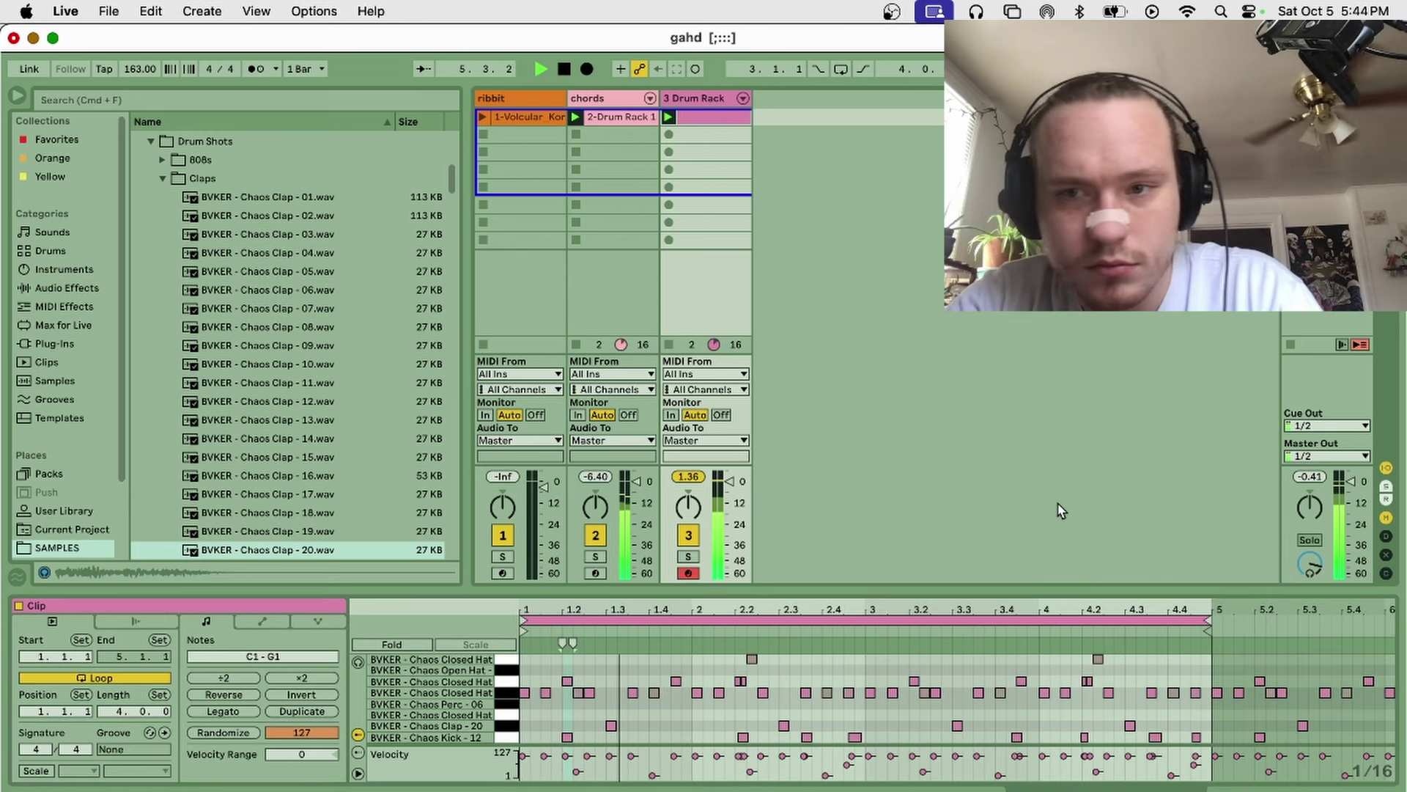
{"action": "left_click", "coordinate": [933, 716]}
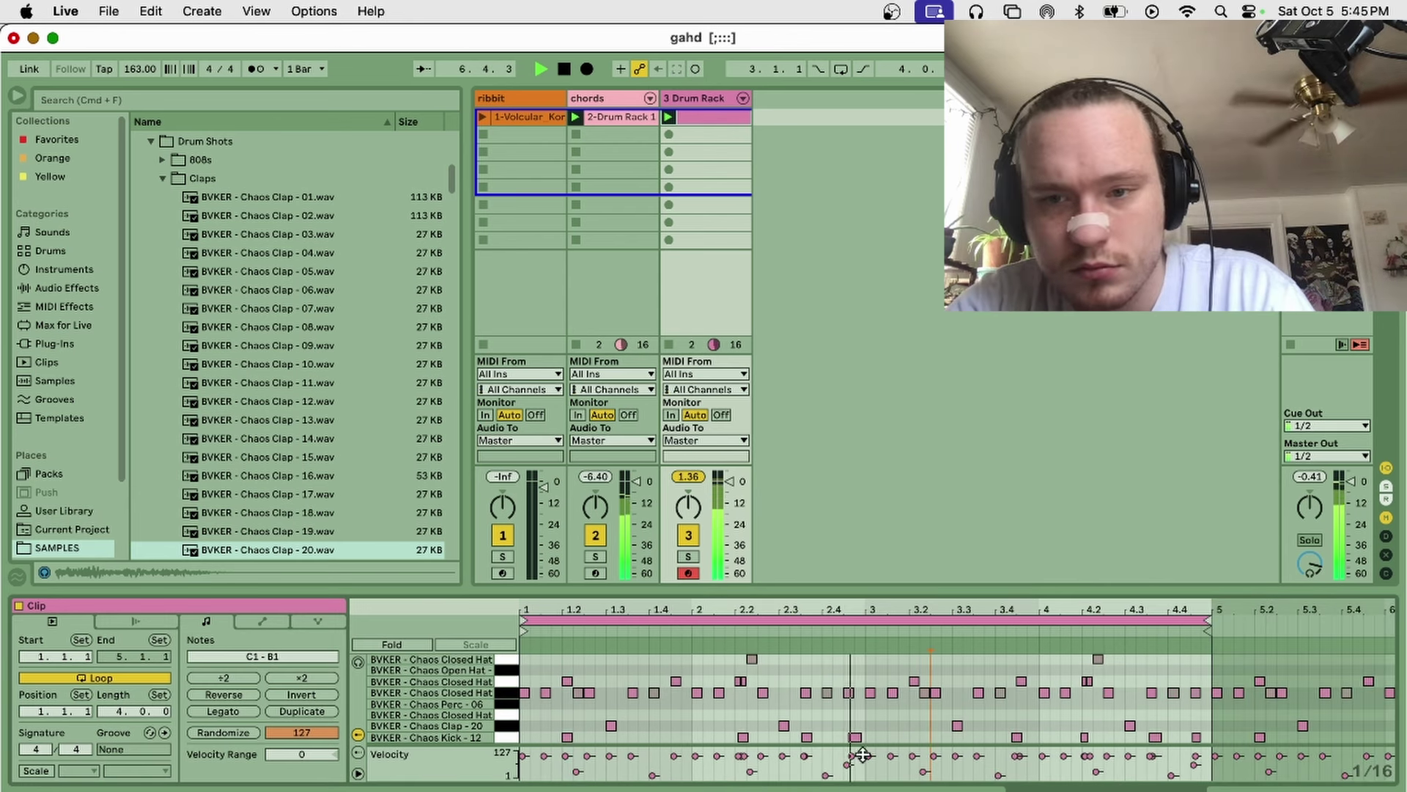
{"action": "left_click", "coordinate": [722, 736]}
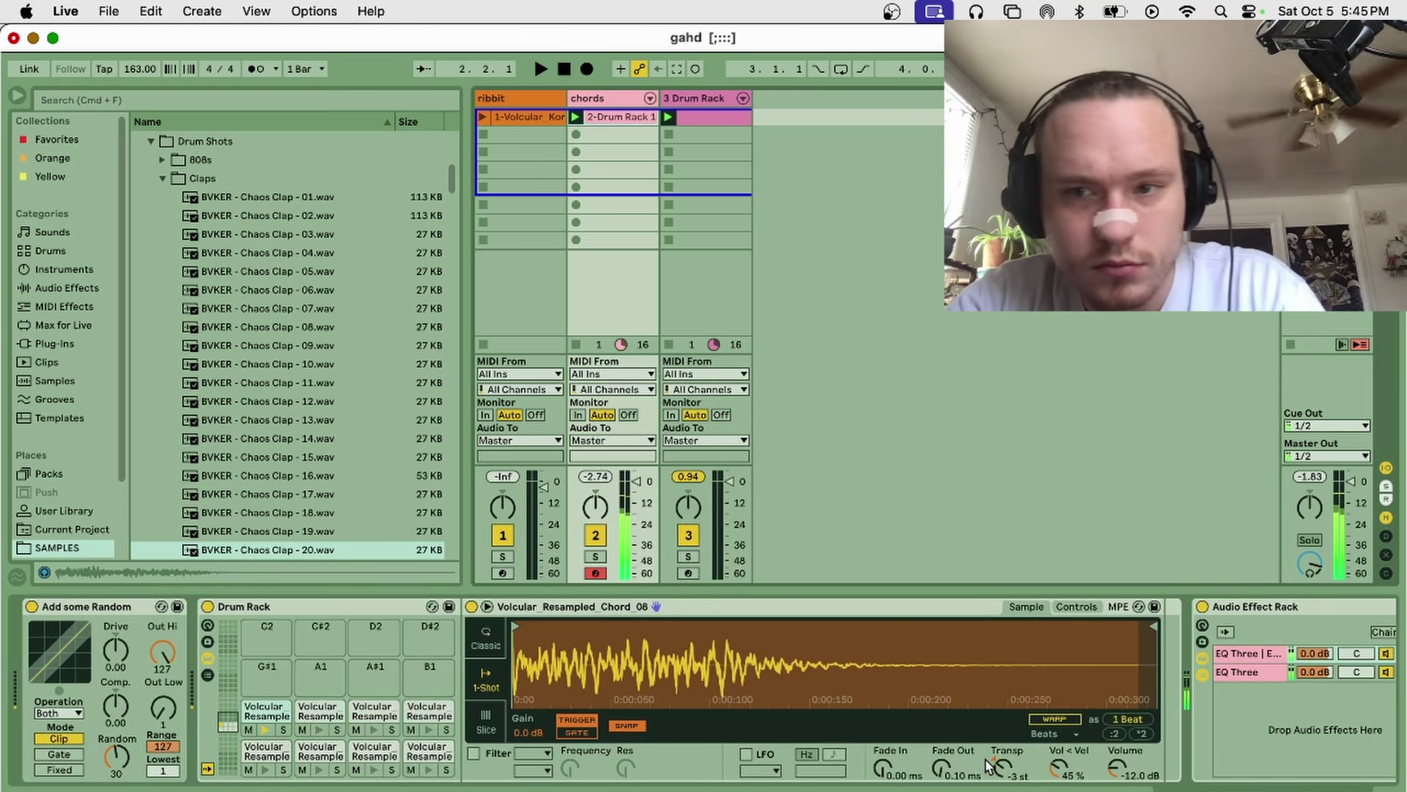
Step: Record an eight-bar clip in the chords track's second slot and fold its note editor to the used pads
{"action": "left_click", "coordinate": [578, 136]}
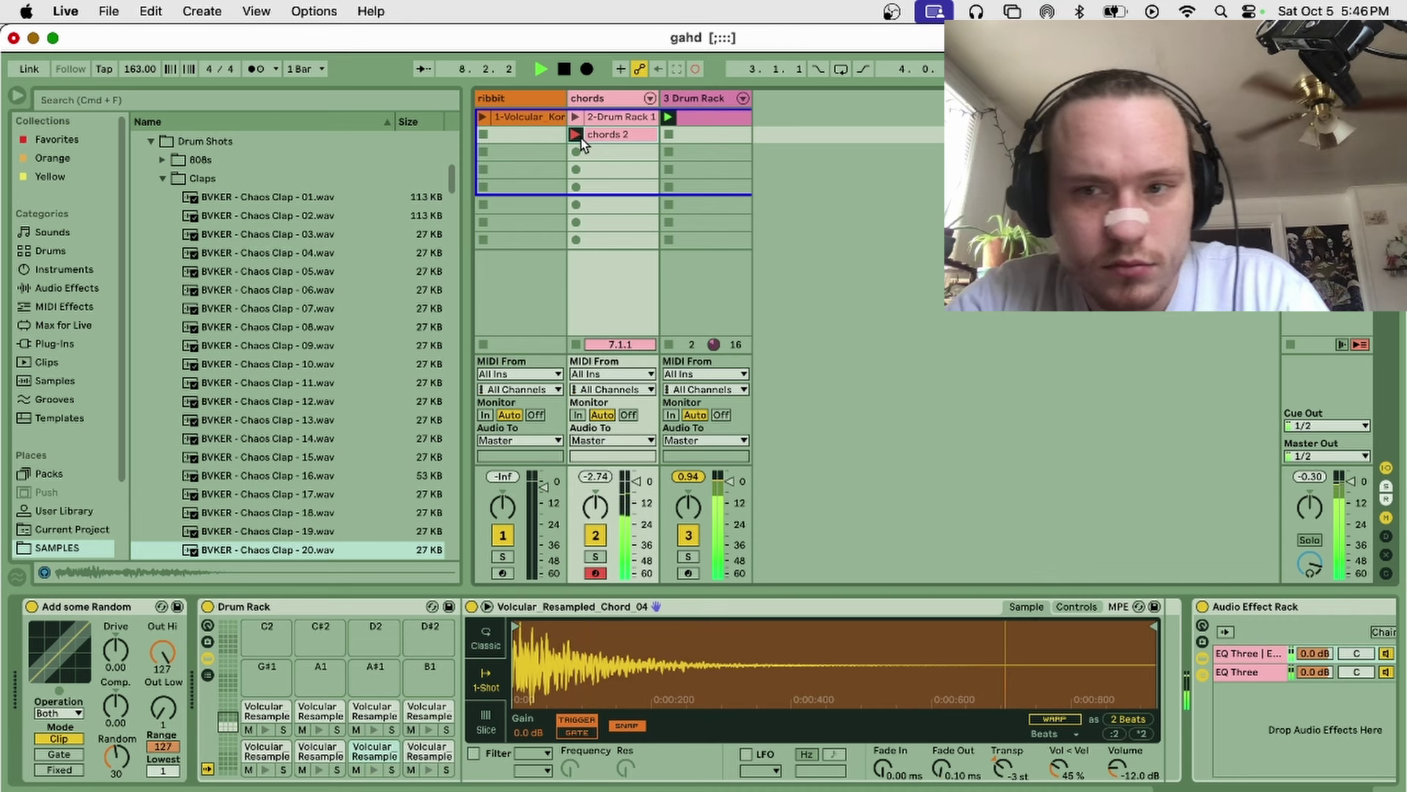
{"action": "left_click", "coordinate": [599, 138]}
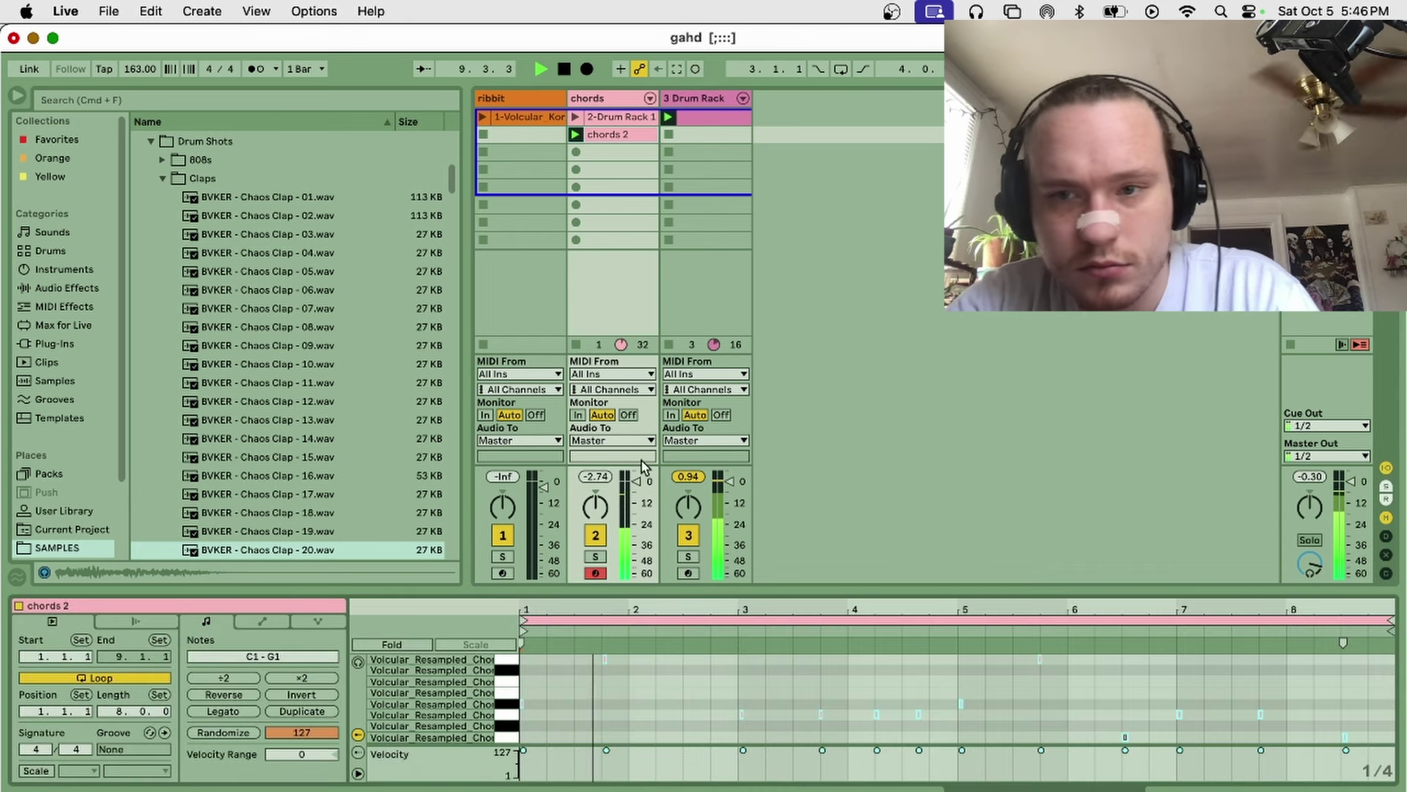
{"action": "left_click", "coordinate": [401, 644]}
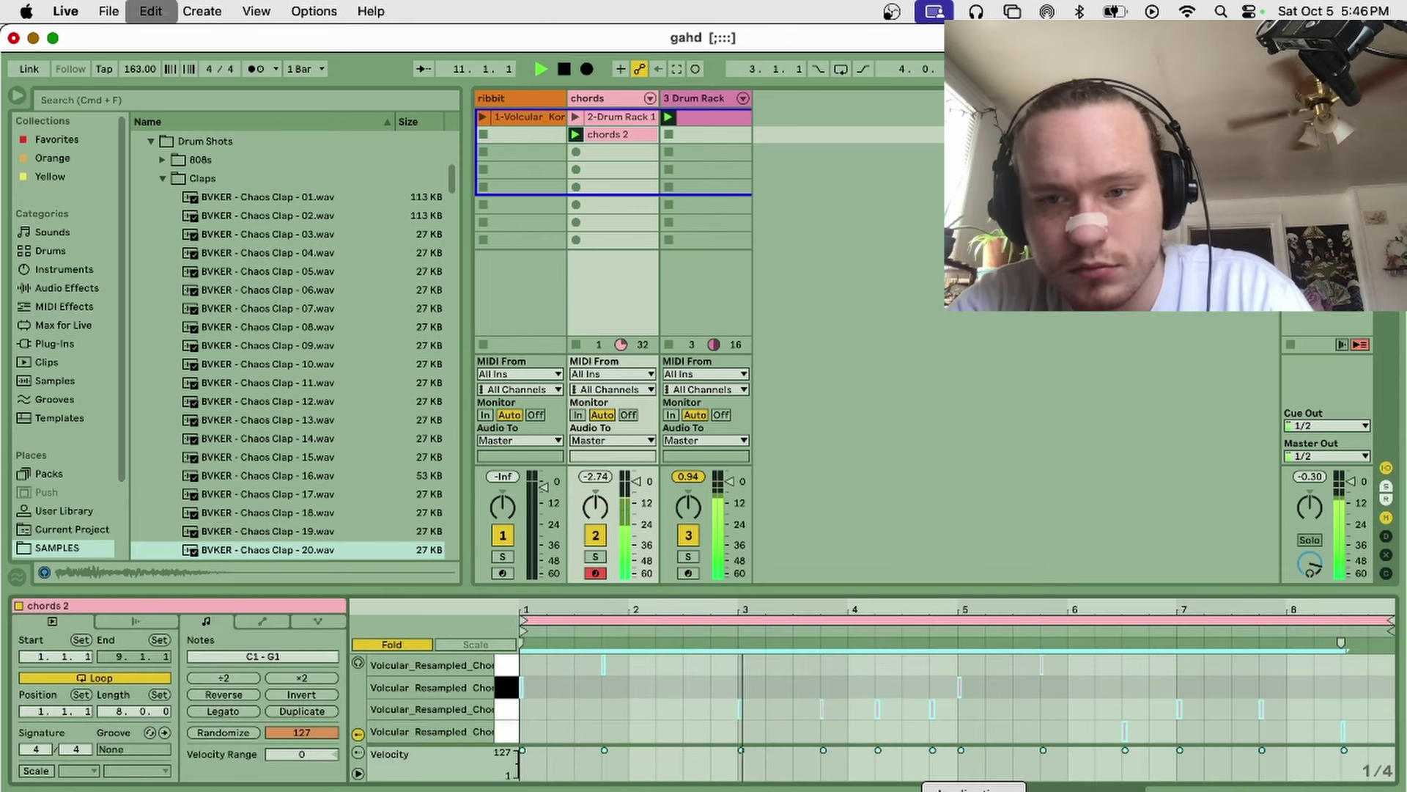
Step: Hide the nested devices of the chords track's Drum Rack and Audio Effect Rack, and show the audio effects in the browser
{"action": "key", "text": "shift+Tab"}
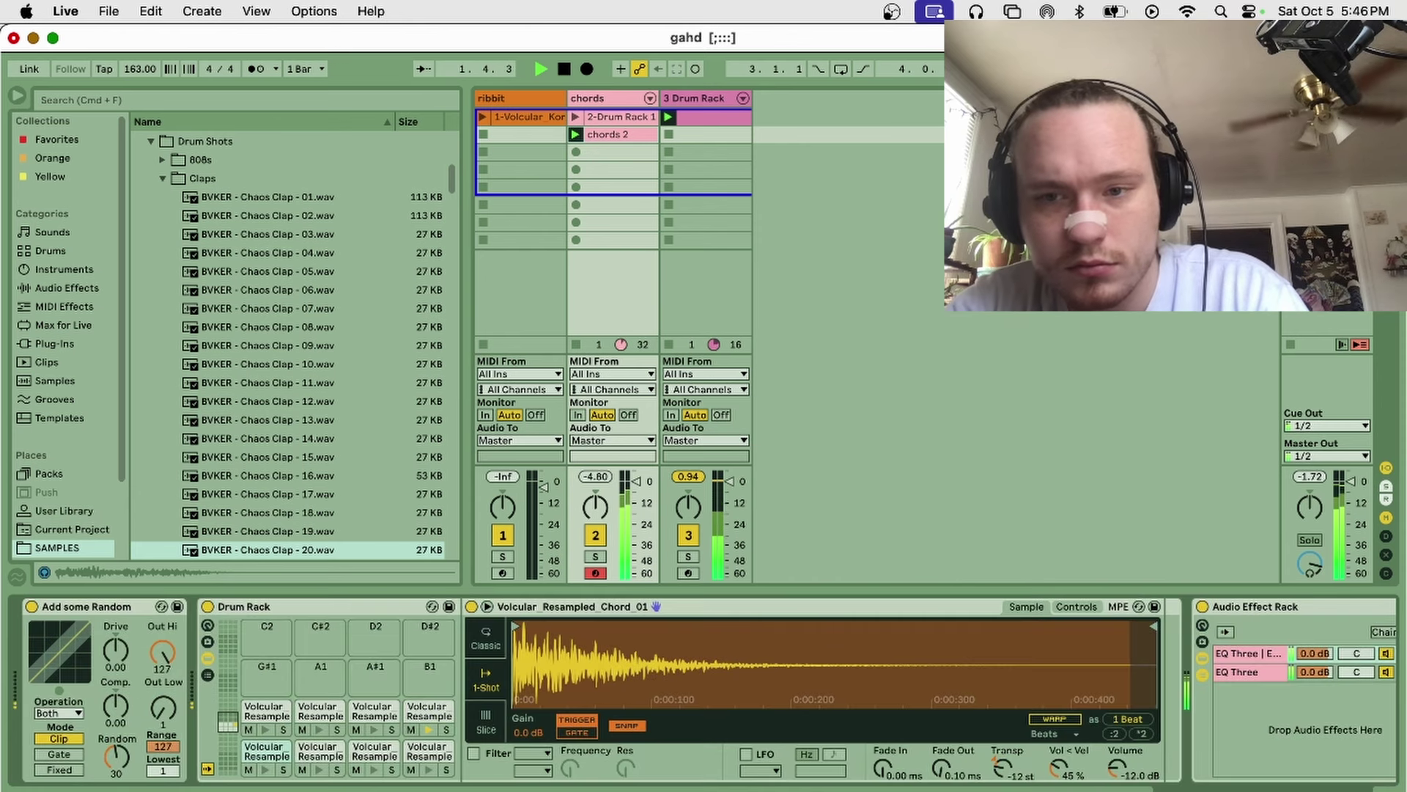
{"action": "left_click", "coordinate": [206, 658]}
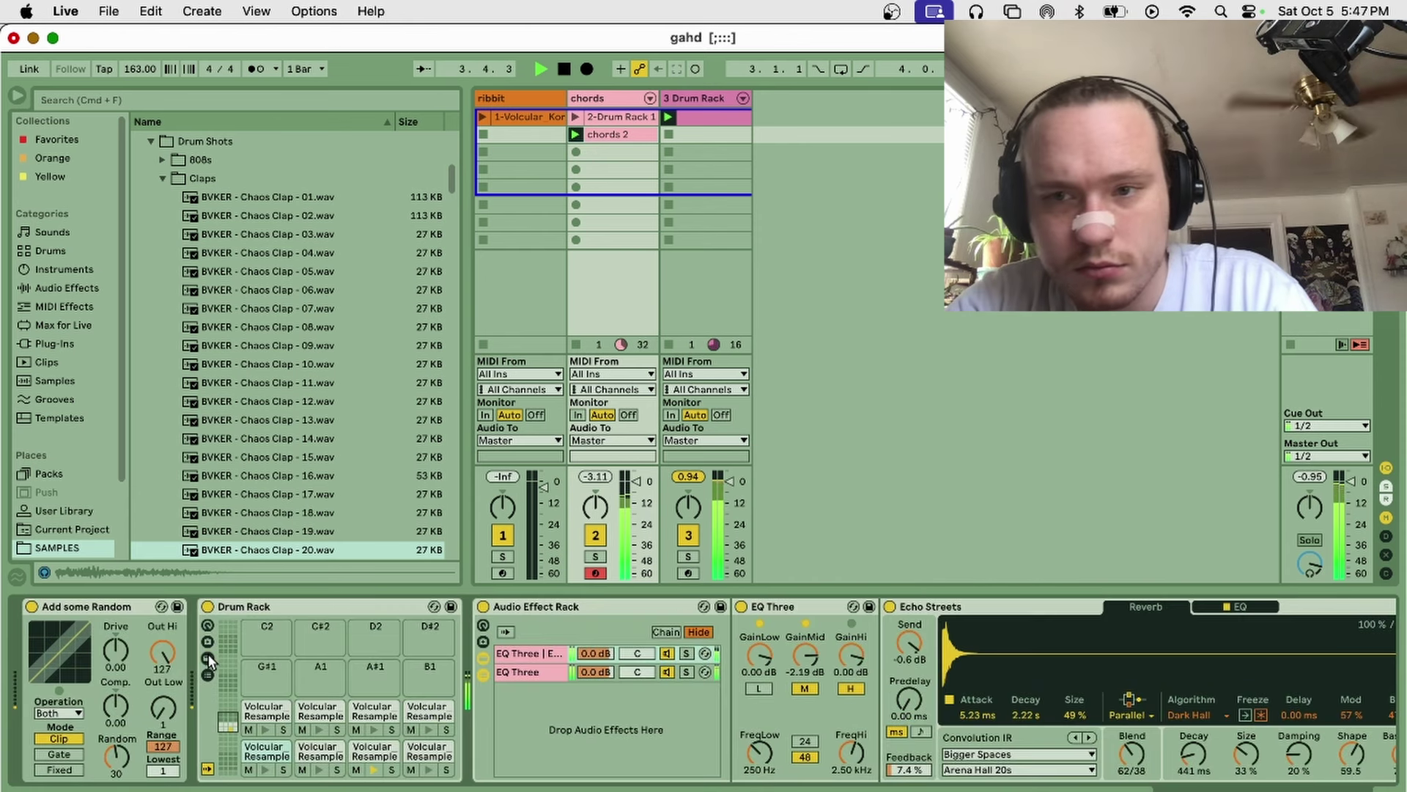
{"action": "left_click", "coordinate": [483, 658]}
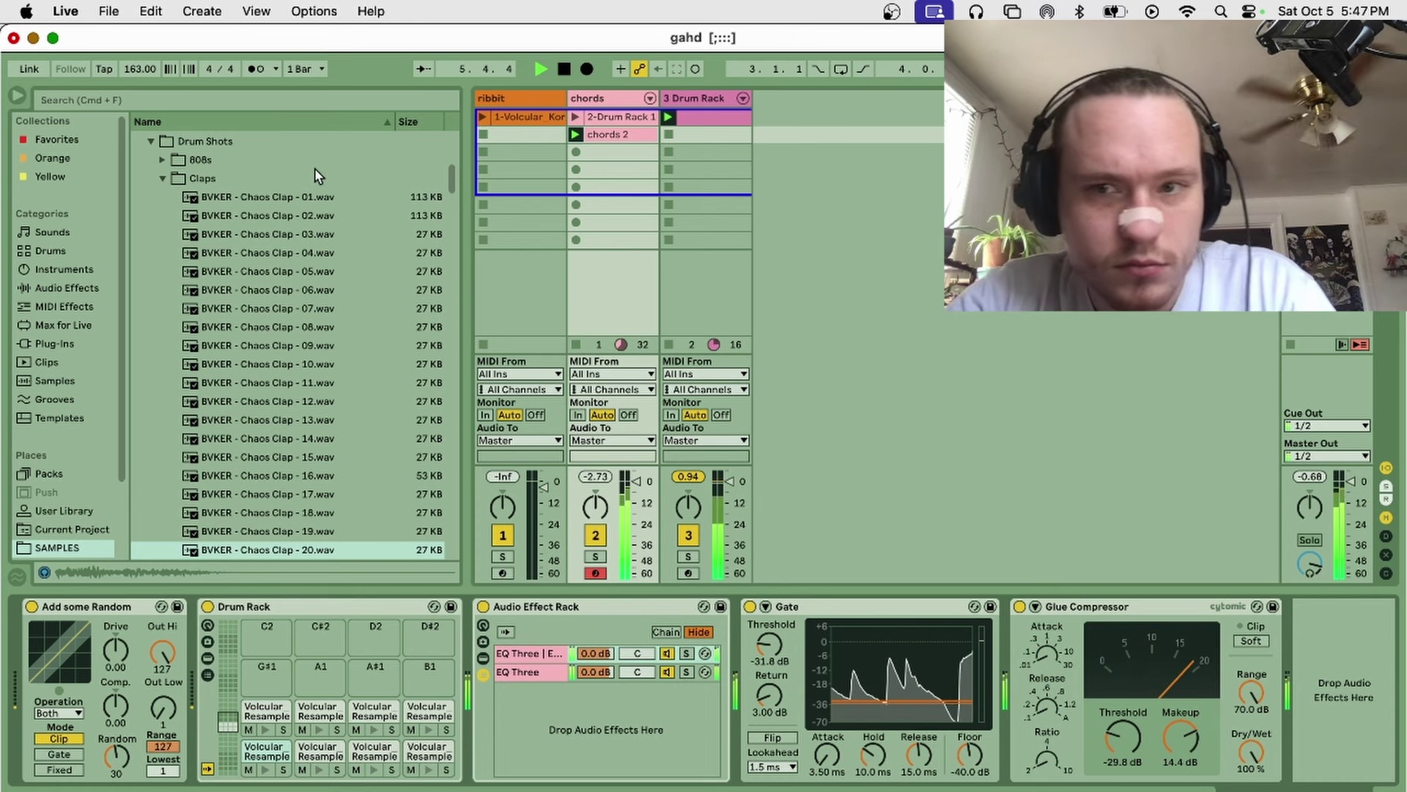
{"action": "left_click", "coordinate": [66, 287]}
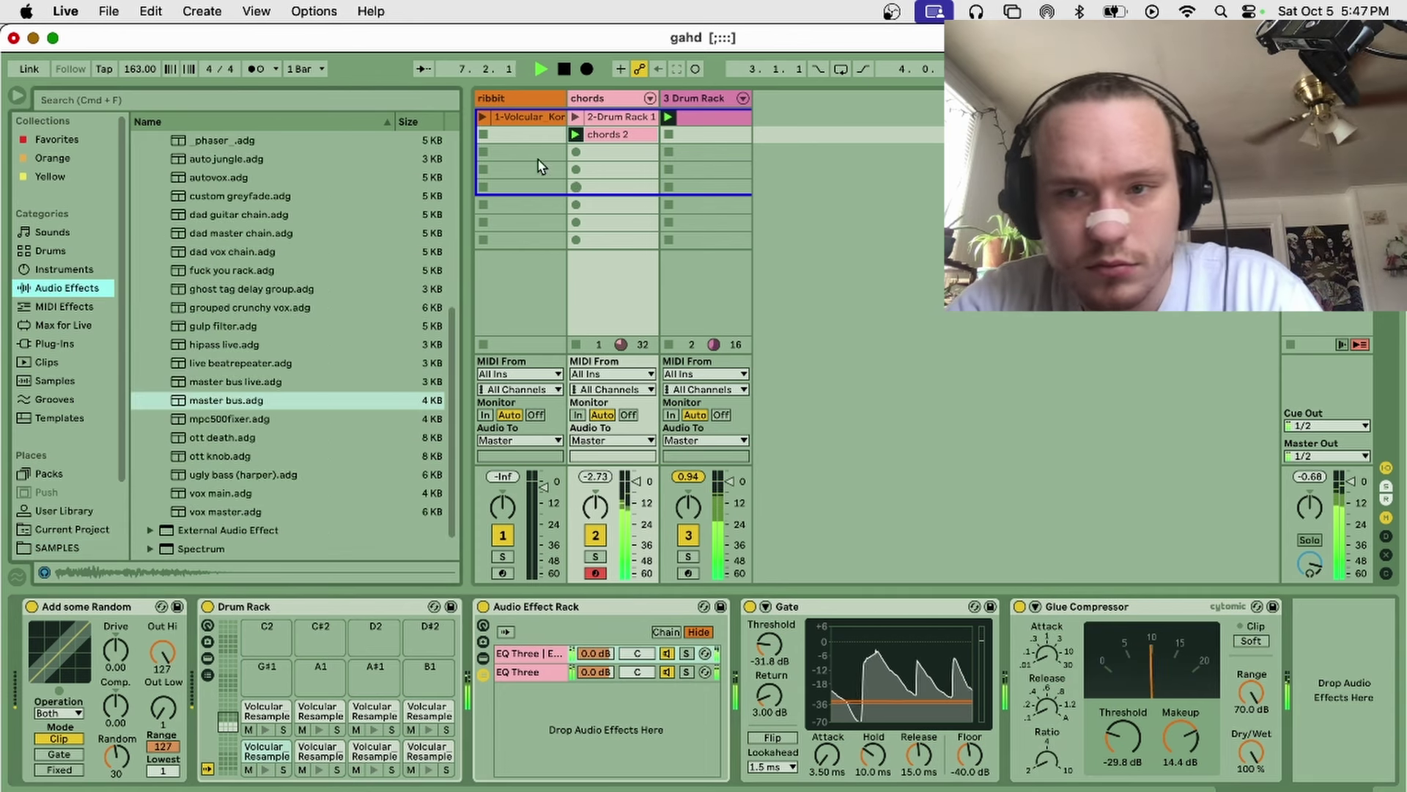
Step: Arm the ribbit track and record an eight-bar clip in its second slot
{"action": "left_click", "coordinate": [503, 135]}
{"action": "left_click", "coordinate": [501, 573]}
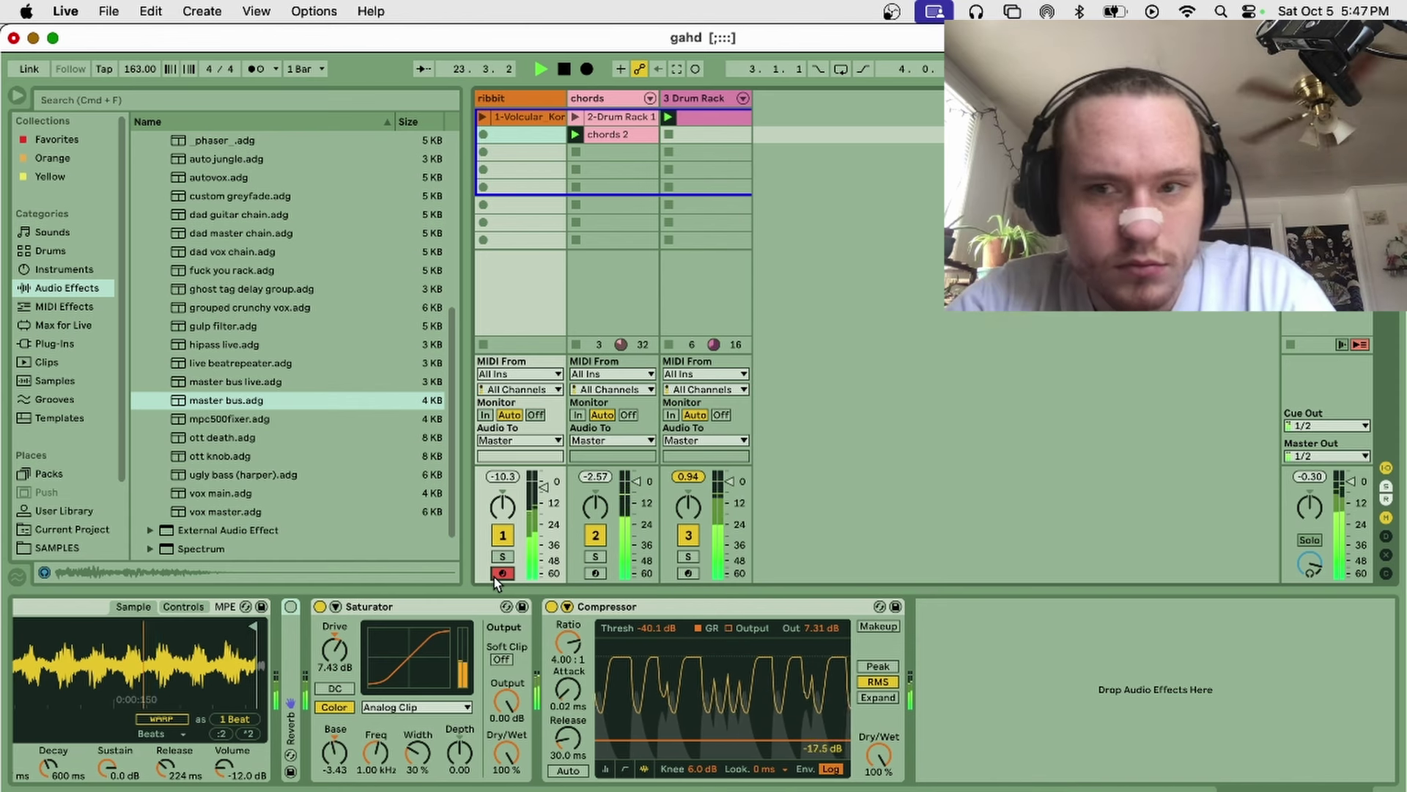
{"action": "left_click", "coordinate": [483, 135]}
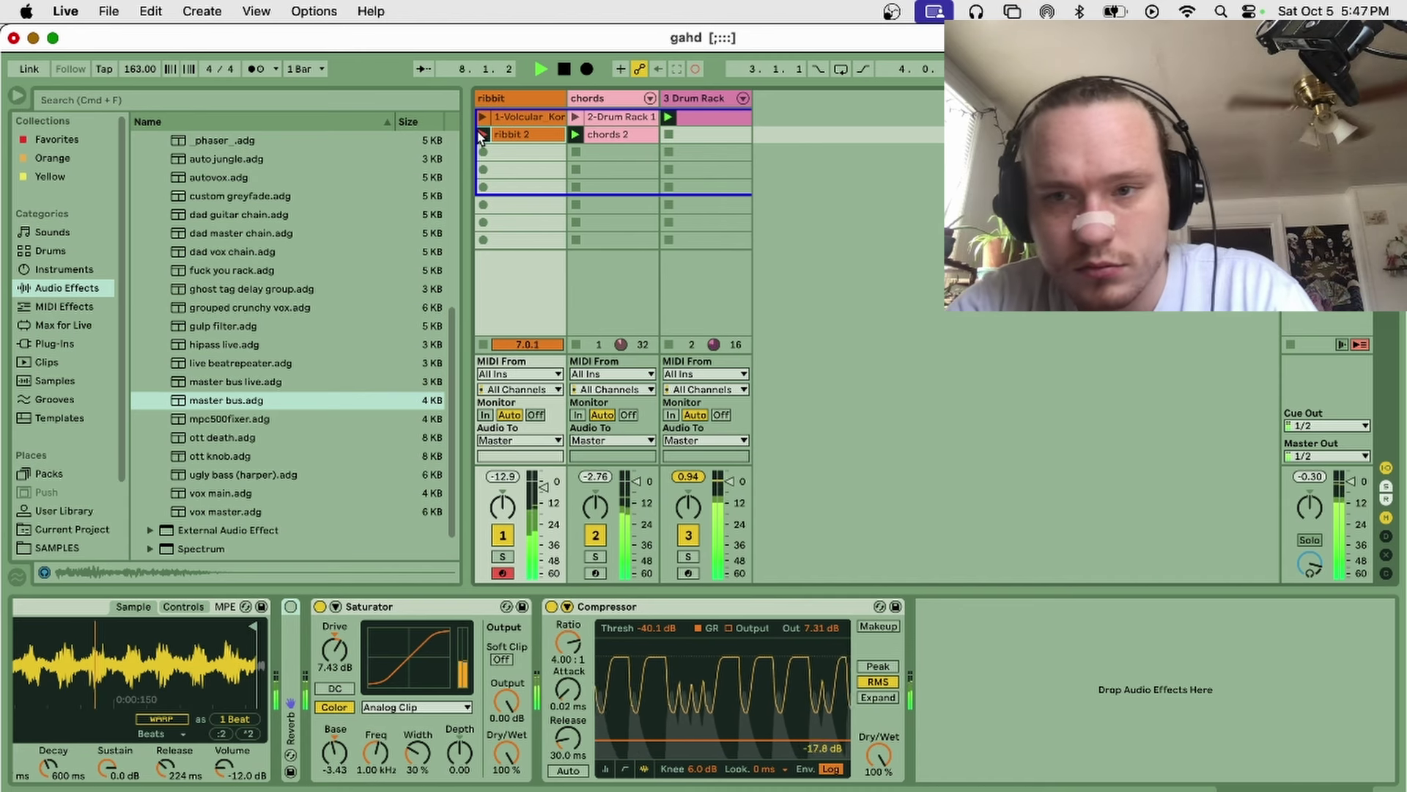
{"action": "left_click", "coordinate": [483, 135]}
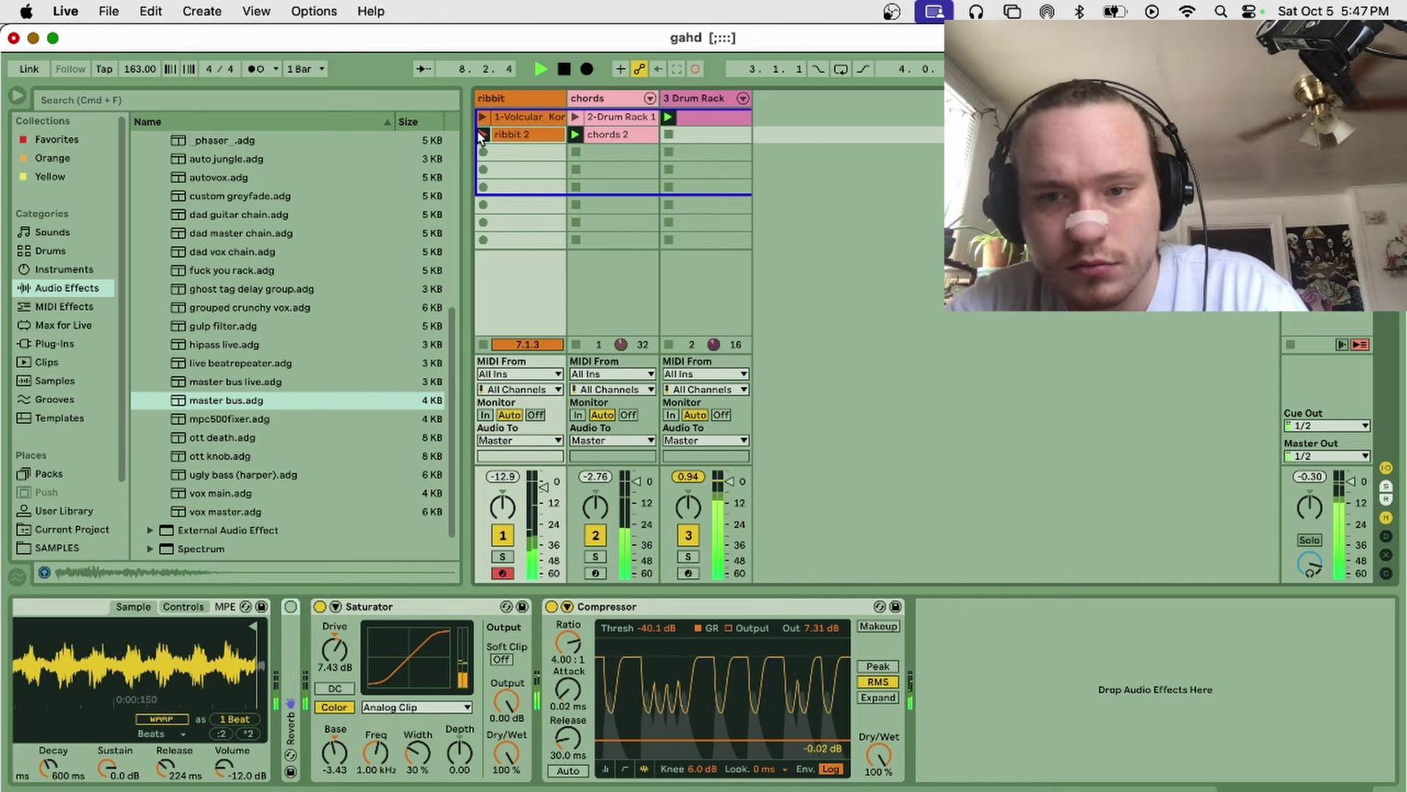
{"action": "left_click", "coordinate": [517, 139]}
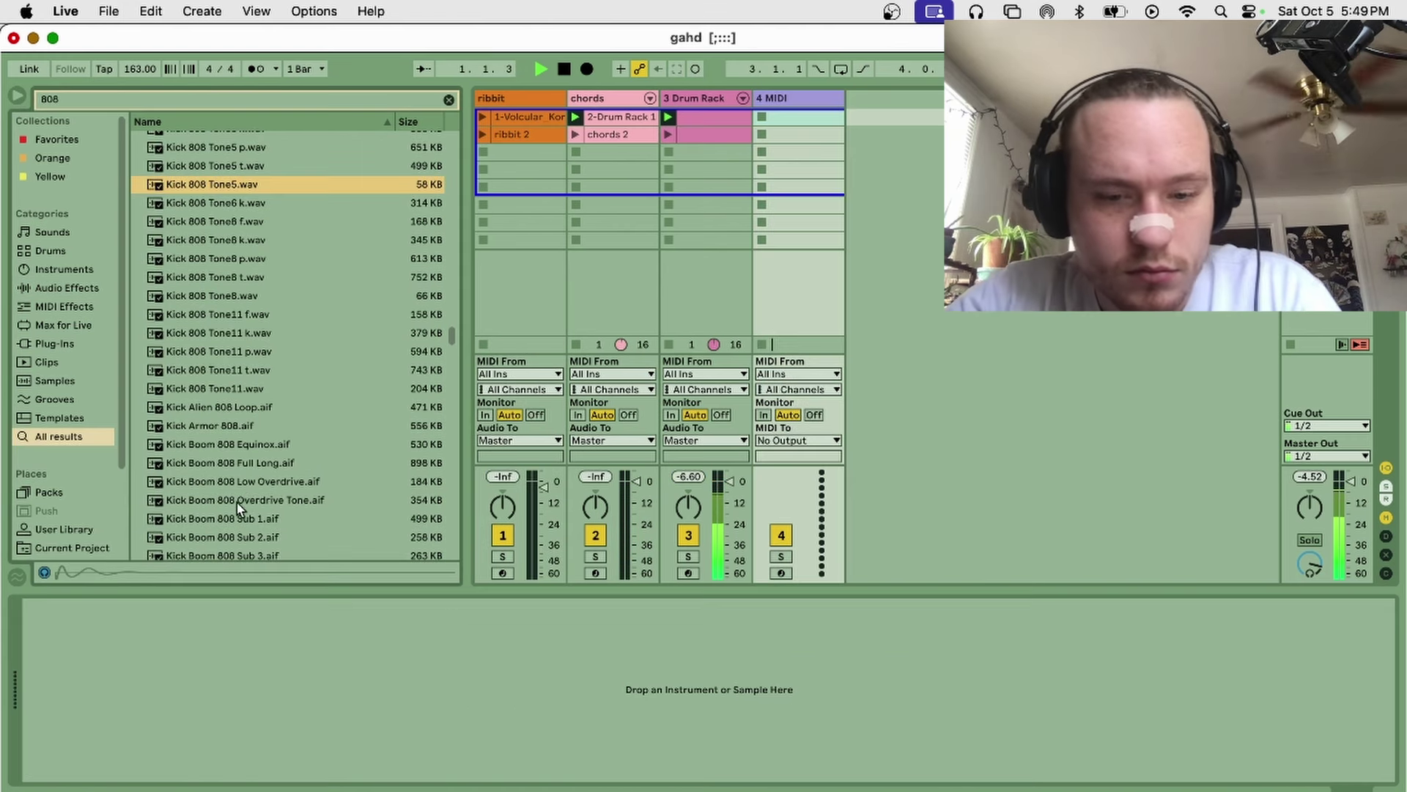
Step: Audition 808 samples and load BVKER - Chaos 808 - 07 (D).wav as the fourth track's instrument
{"action": "left_click", "coordinate": [251, 482]}
{"action": "left_click", "coordinate": [262, 537]}
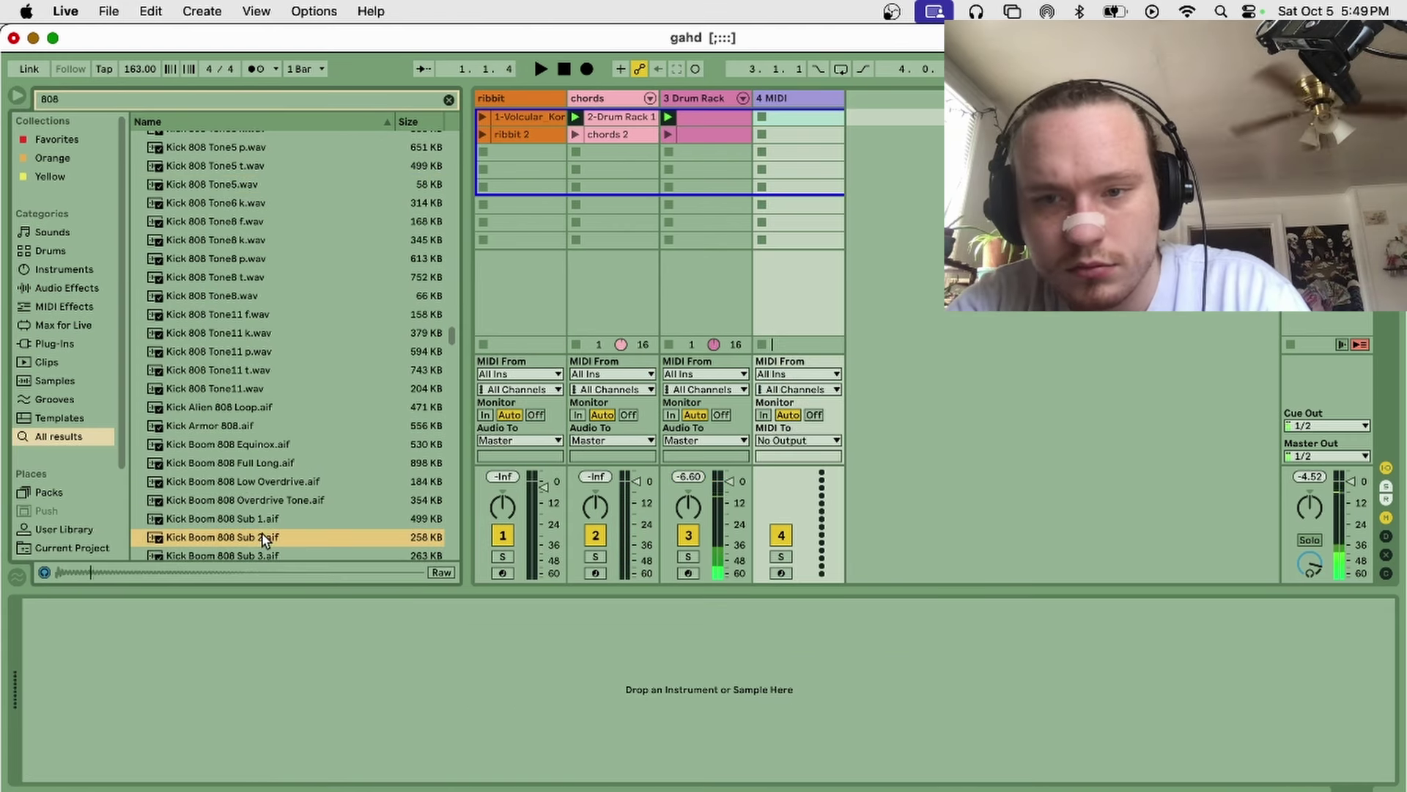
{"action": "scroll", "coordinate": [262, 533], "scroll_direction": "down", "scroll_amount": 6}
{"action": "left_click", "coordinate": [248, 300]}
{"action": "left_click", "coordinate": [251, 526]}
{"action": "scroll", "coordinate": [252, 533], "scroll_direction": "down", "scroll_amount": 5}
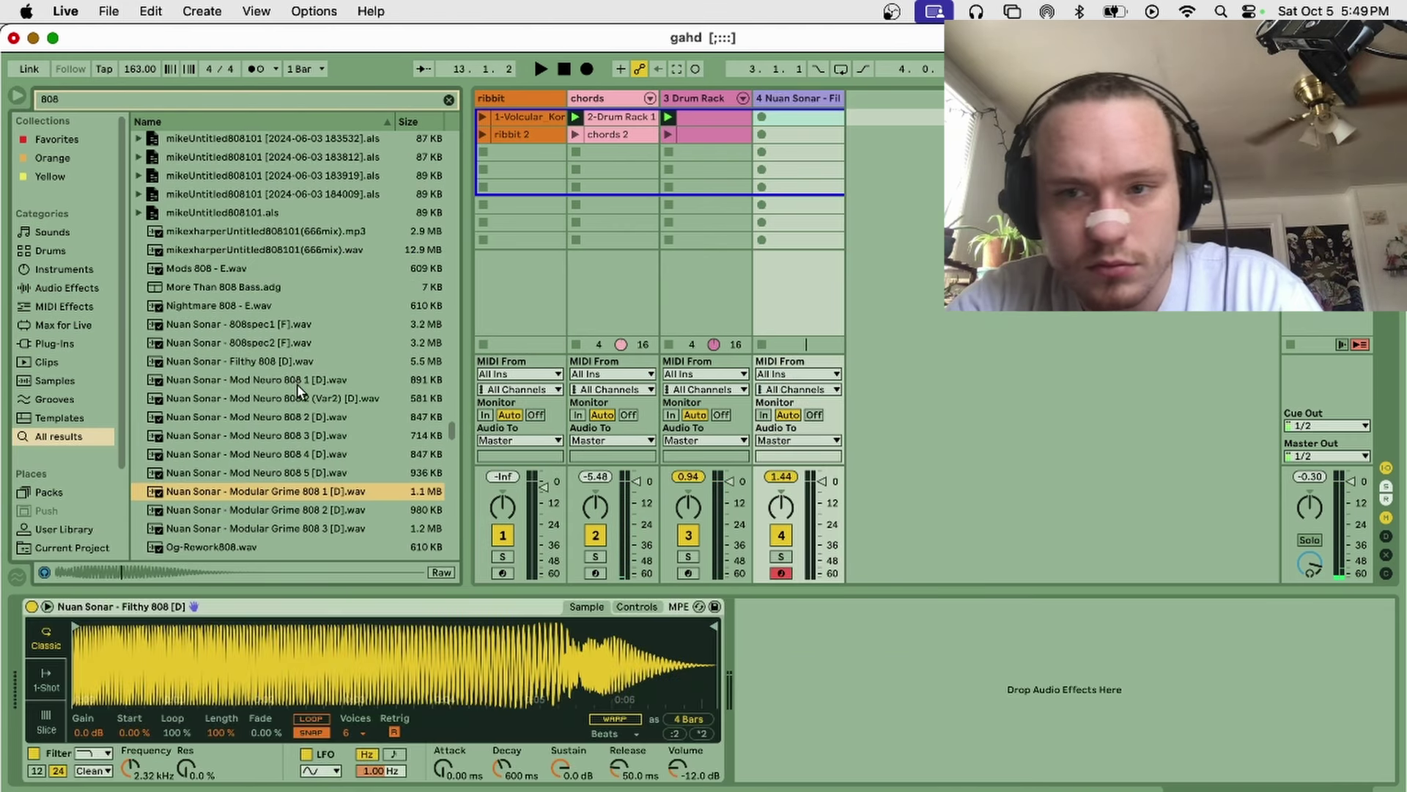
{"action": "left_click", "coordinate": [297, 381]}
{"action": "left_click", "coordinate": [288, 435]}
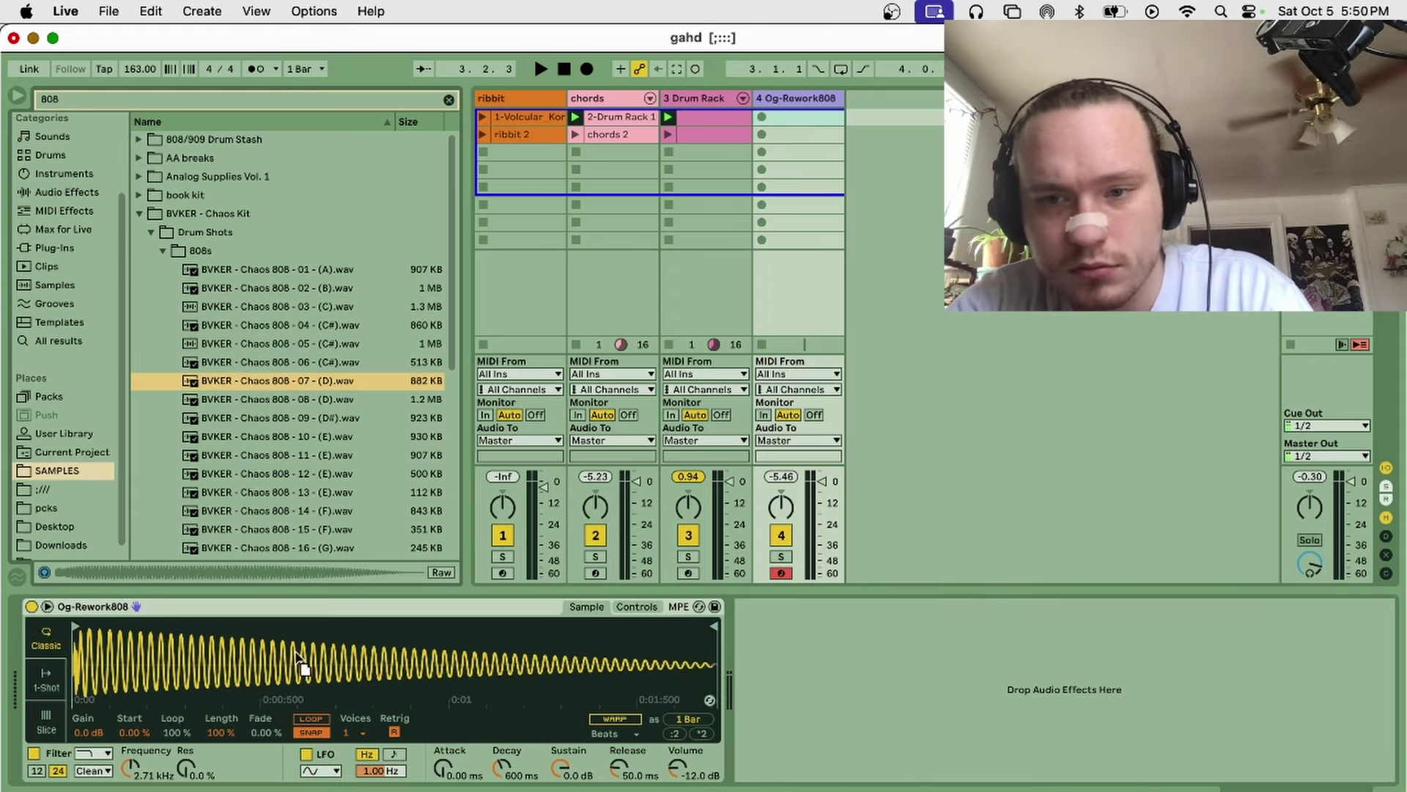
{"action": "key", "text": "Return"}
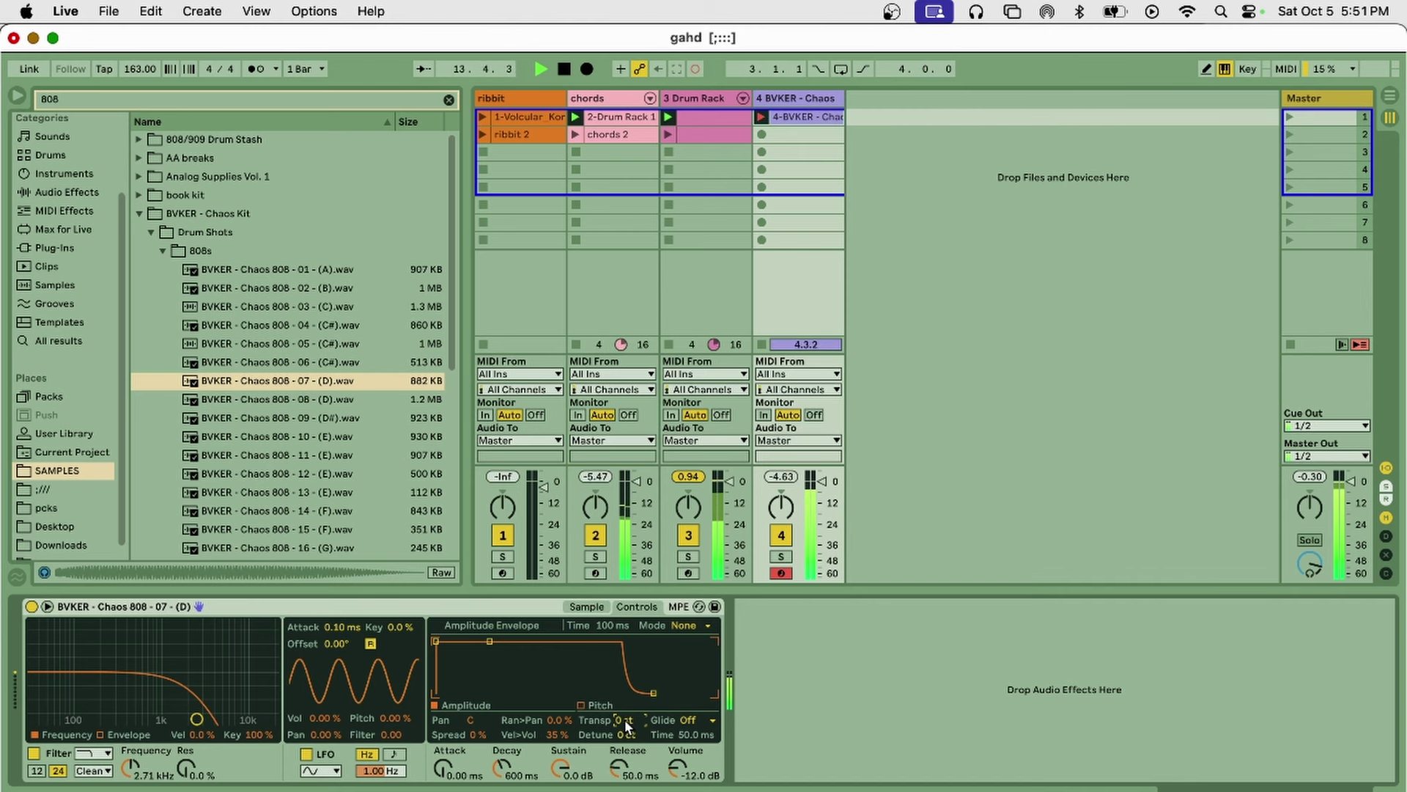
Step: Double the second 808 bass clip to 16 bars and raise its last C3 and B2 notes by an octave
{"action": "double_click", "coordinate": [804, 122]}
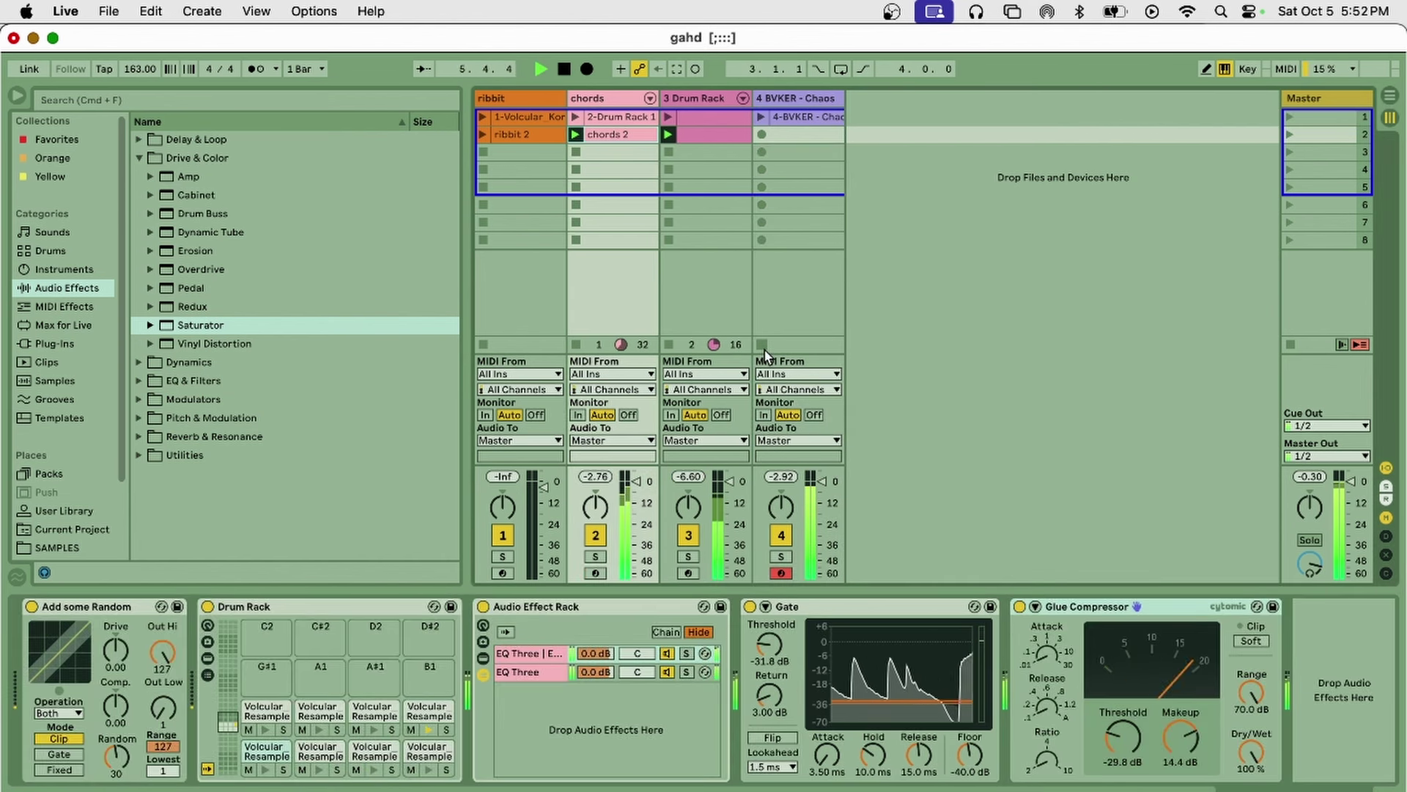
{"action": "left_click", "coordinate": [1040, 716]}
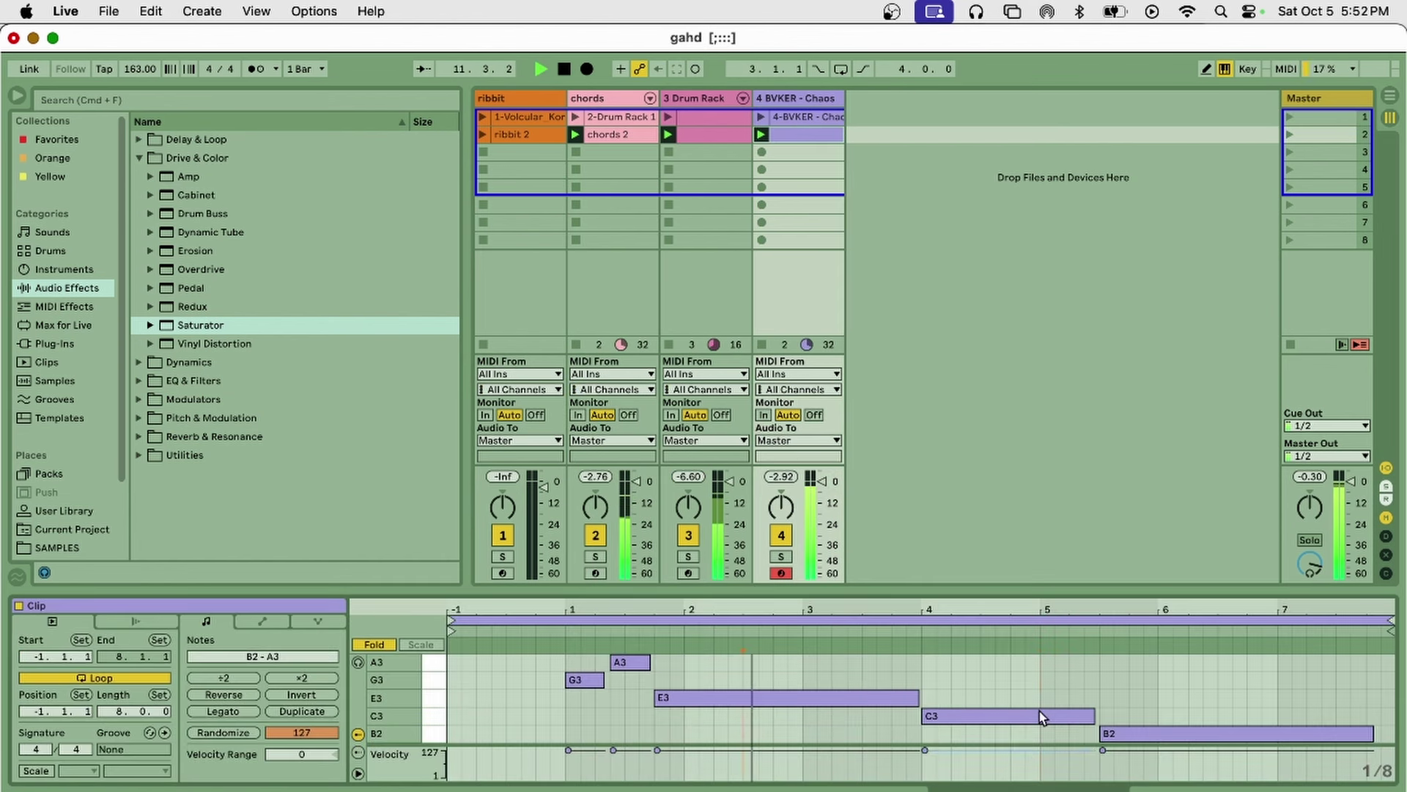
{"action": "key", "text": "shift+Up"}
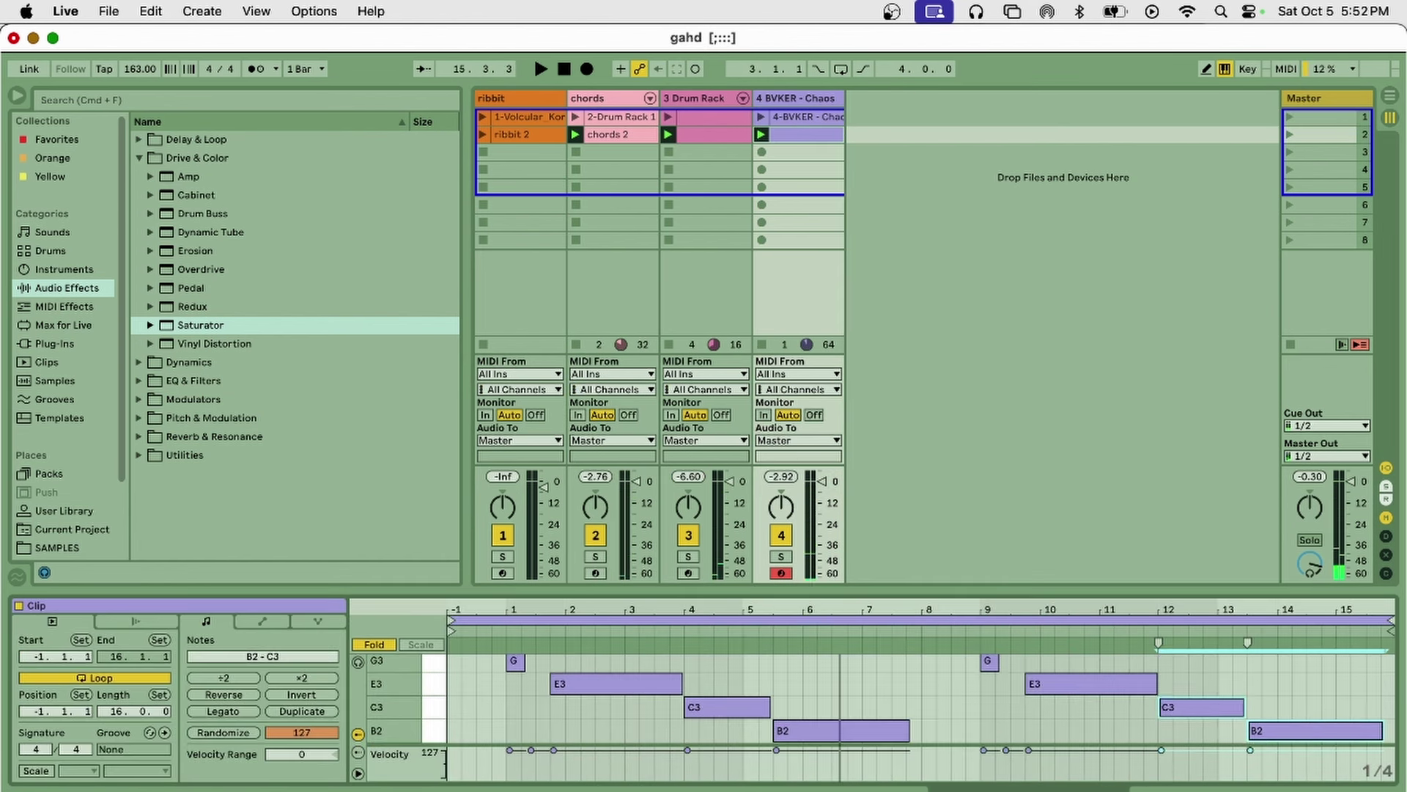
{"action": "key", "text": "super+s"}
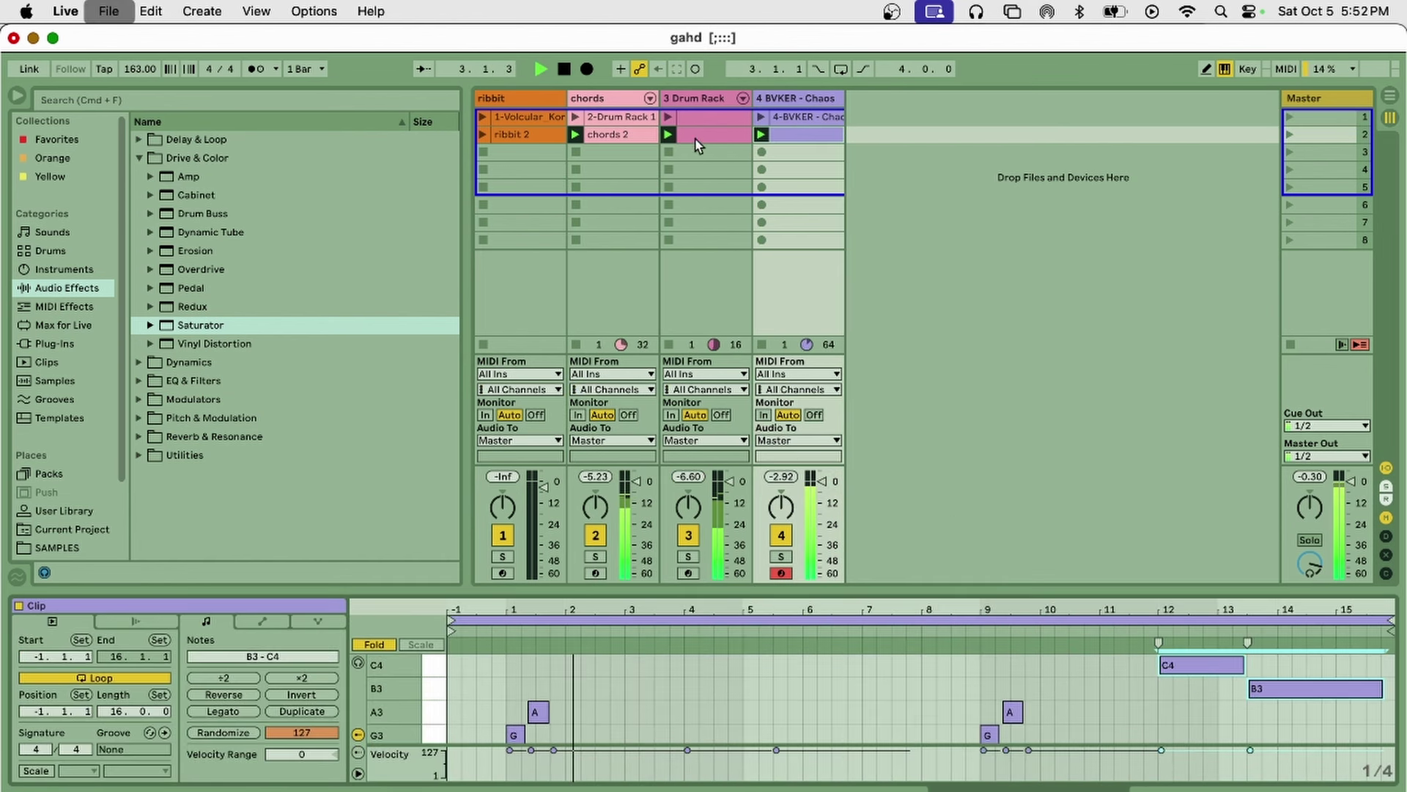
Step: Name the kickless second drum clip "no kick" and rename the drum rack's first two pad chains k and s
{"action": "left_click", "coordinate": [699, 138]}
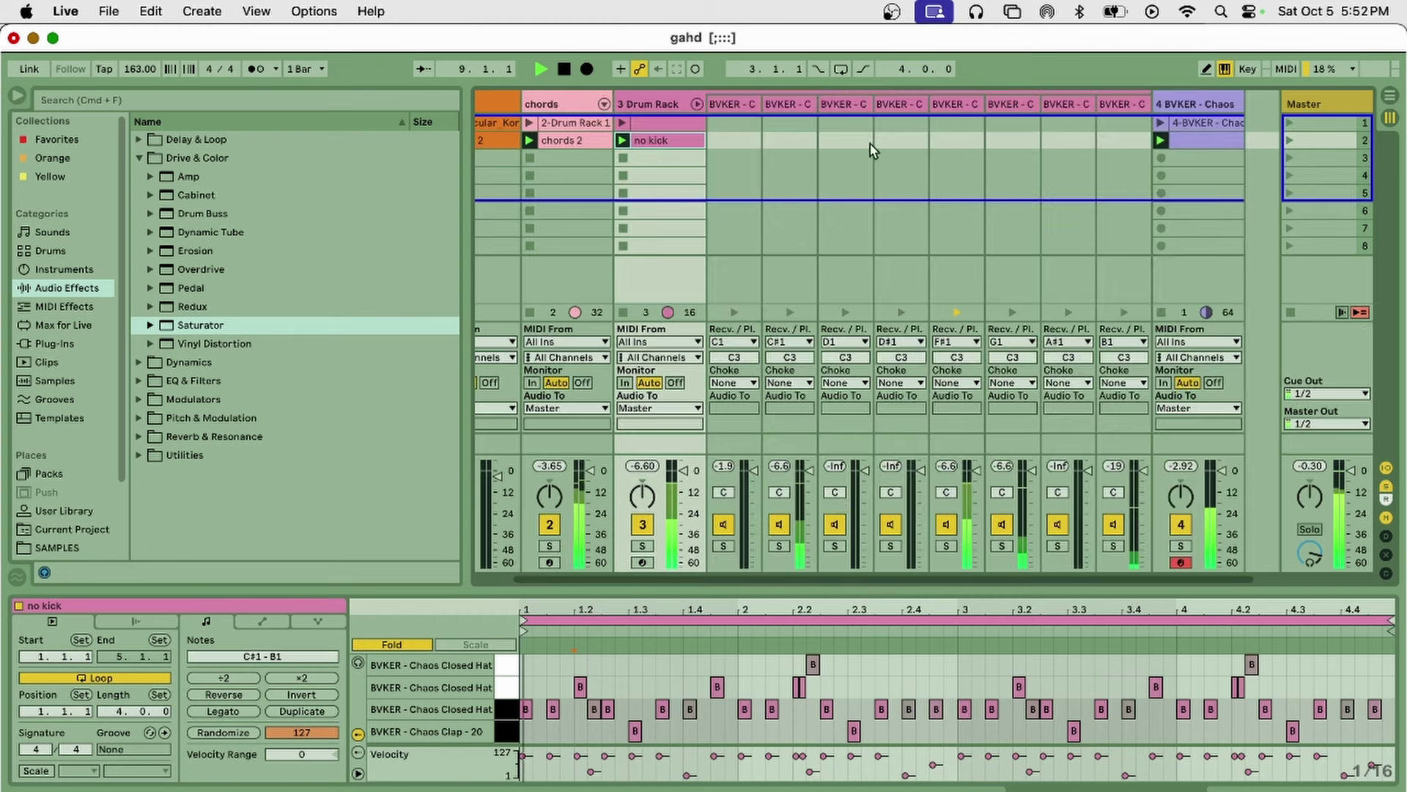
{"action": "scroll", "coordinate": [816, 117], "scroll_direction": "right", "scroll_amount": 2}
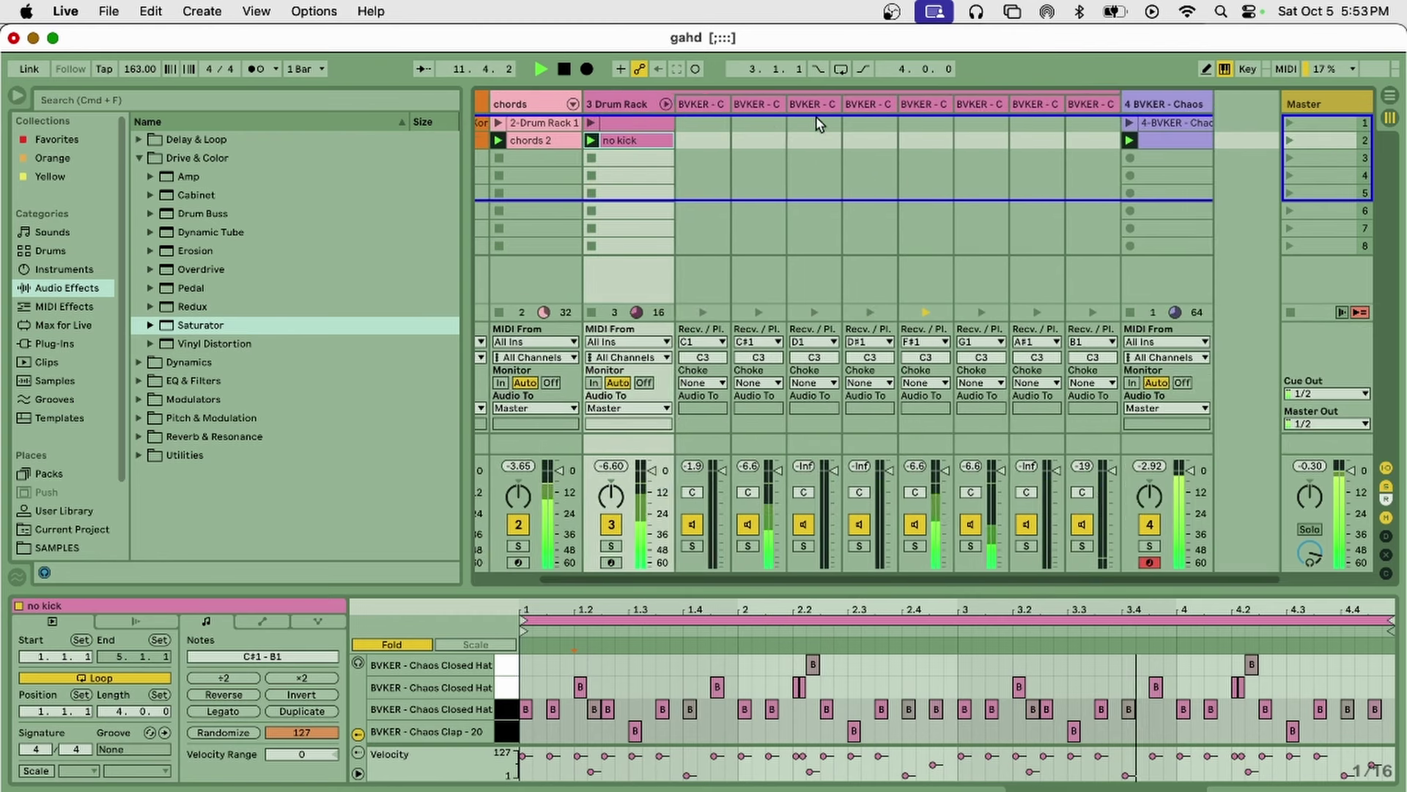
{"action": "scroll", "coordinate": [816, 116], "scroll_direction": "left", "scroll_amount": 3}
{"action": "double_click", "coordinate": [688, 107]}
{"action": "left_click", "coordinate": [891, 105]}
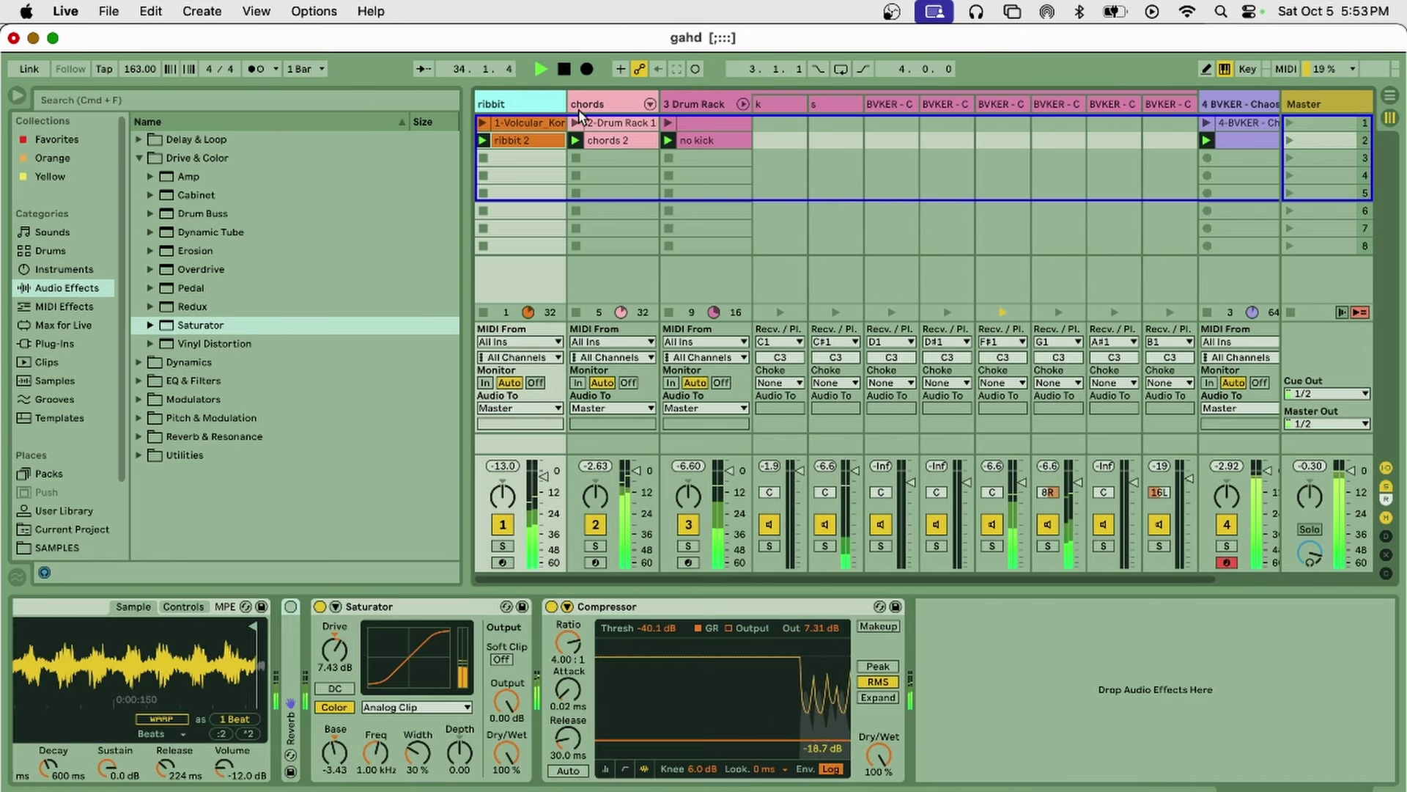
{"action": "left_click", "coordinate": [743, 103]}
{"action": "key", "text": "super+s"}
Step: Disarm the 808 bass track and add a Channel EQ ahead of the effect rack on the master track
{"action": "left_click", "coordinate": [780, 570]}
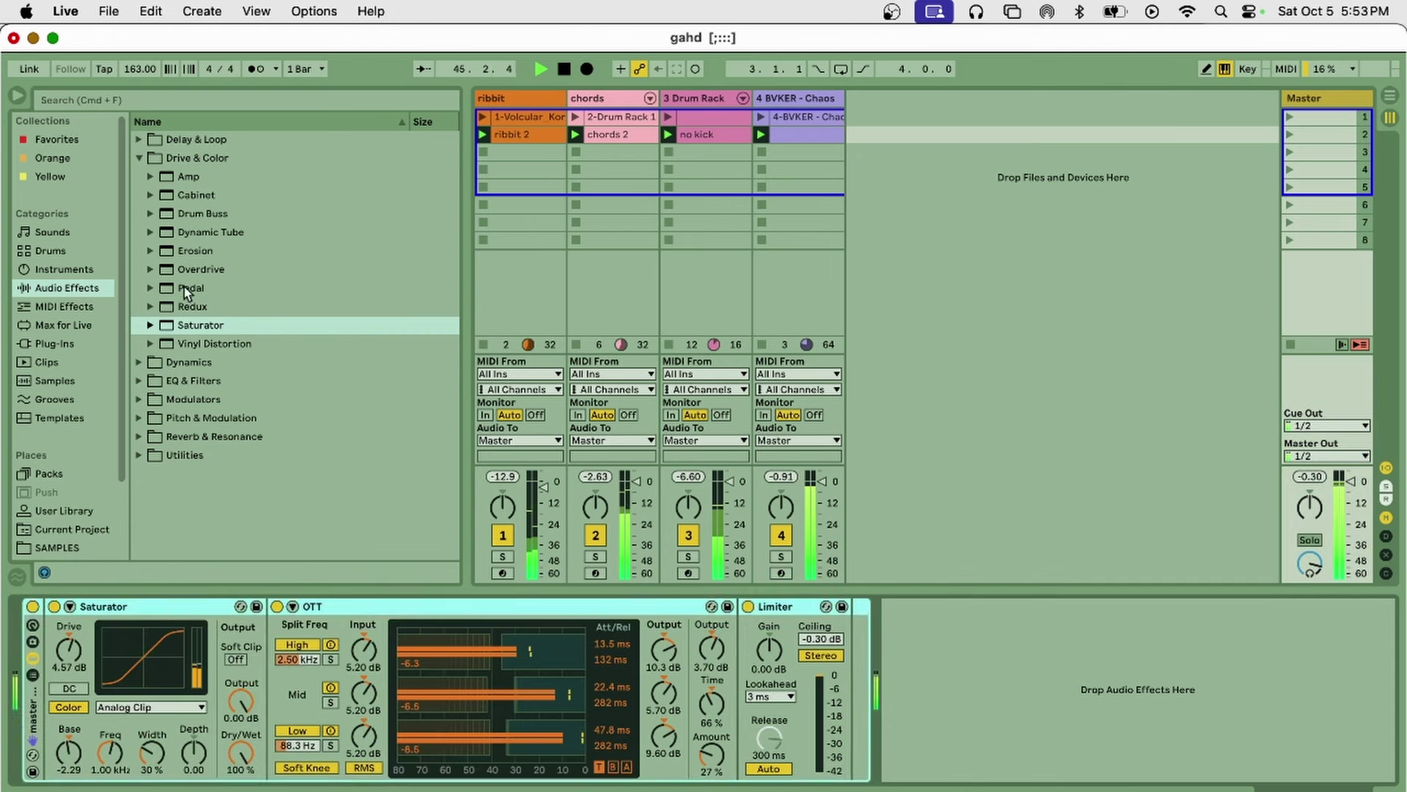
{"action": "left_click", "coordinate": [139, 157]}
{"action": "left_click", "coordinate": [139, 195]}
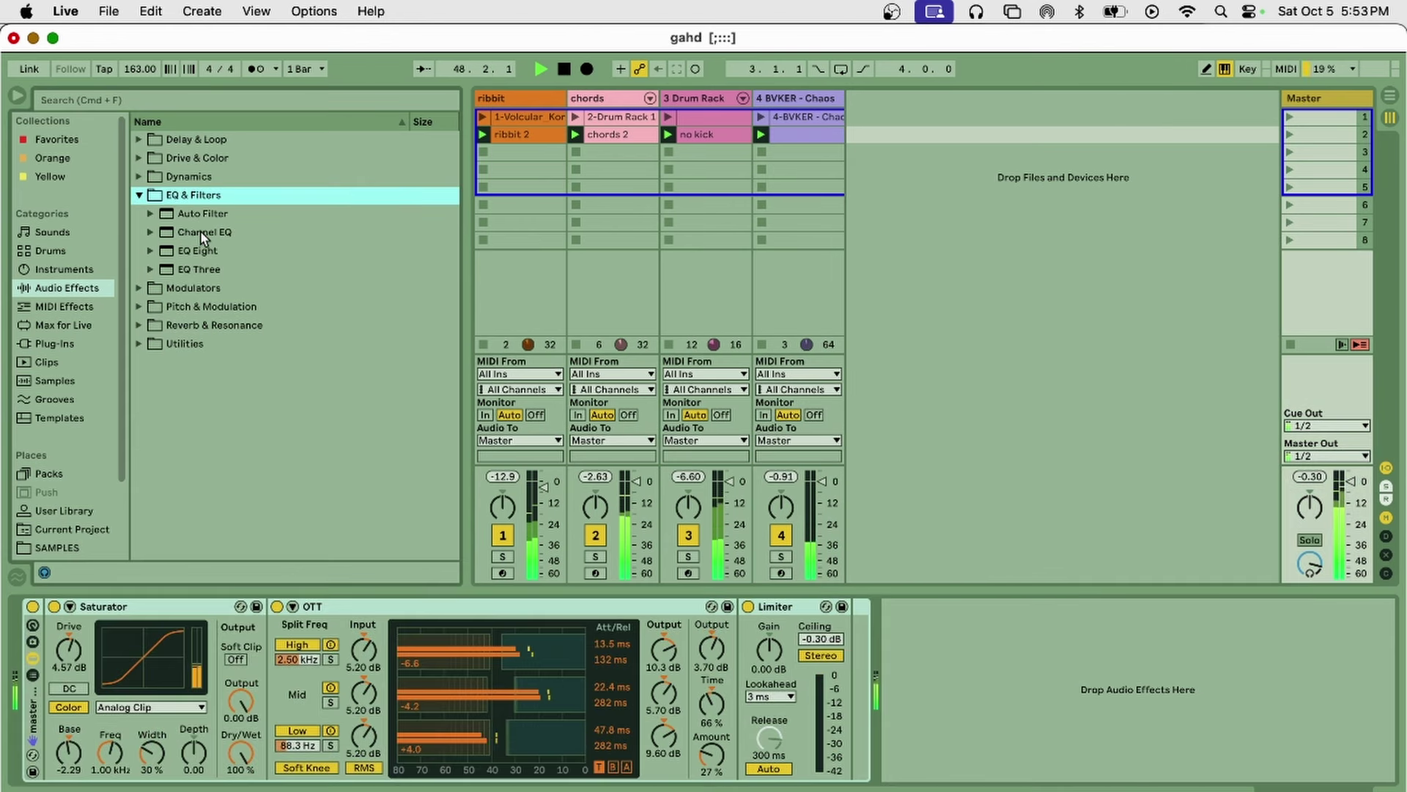
{"action": "left_click_drag", "start_coordinate": [200, 231], "coordinate": [128, 755]}
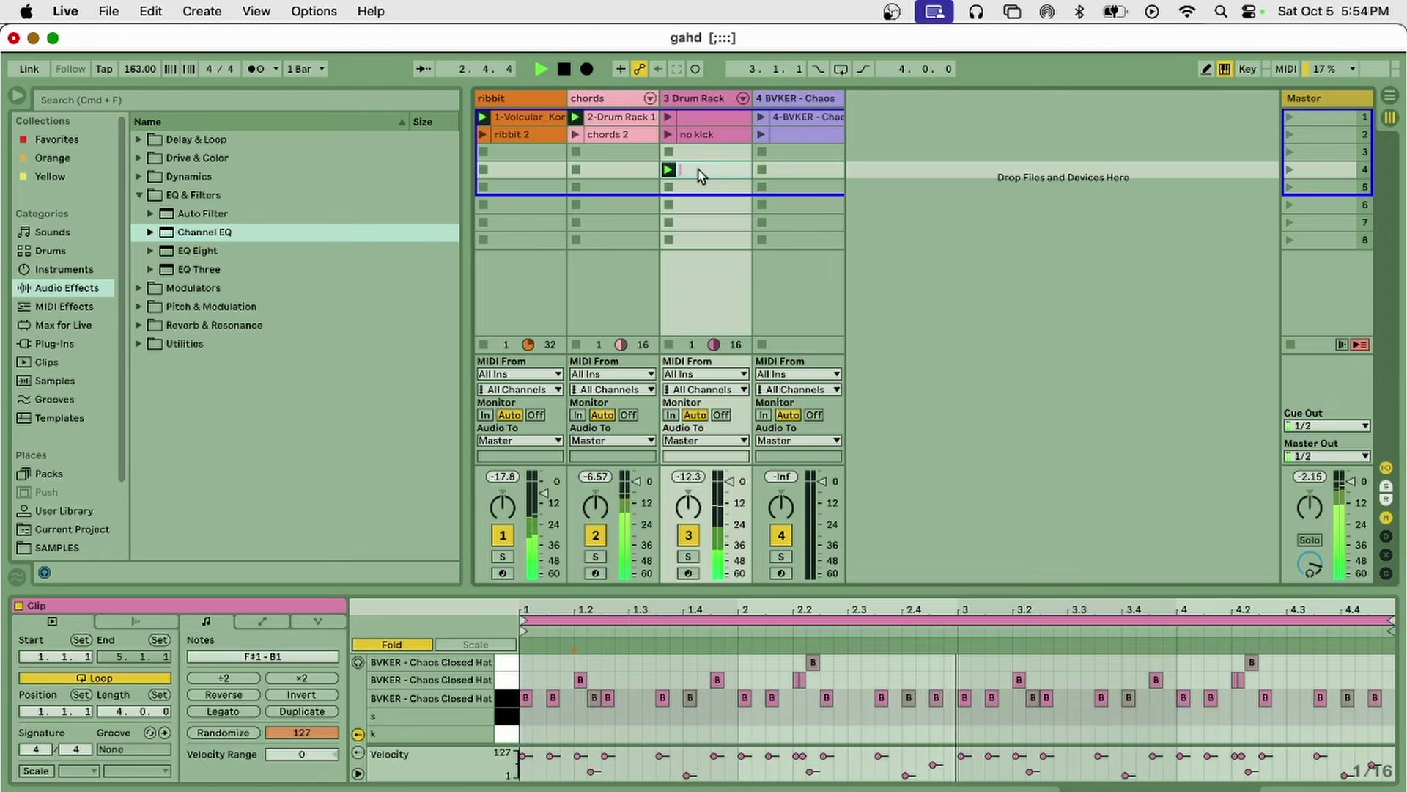
Step: Name the third drum clip "chill" and begin recording the launched clips into the arrangement
{"action": "left_click", "coordinate": [696, 152]}
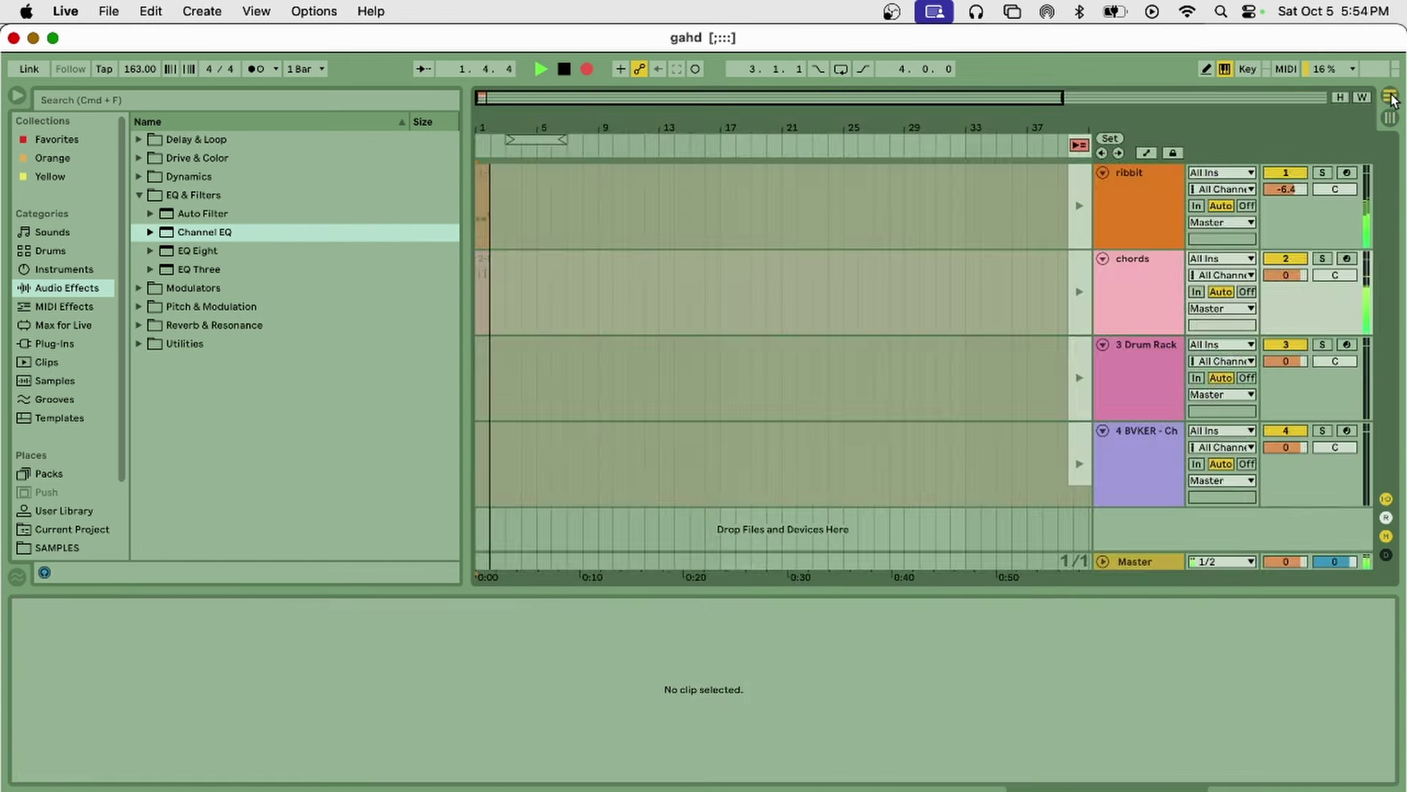
{"action": "left_click", "coordinate": [1390, 120]}
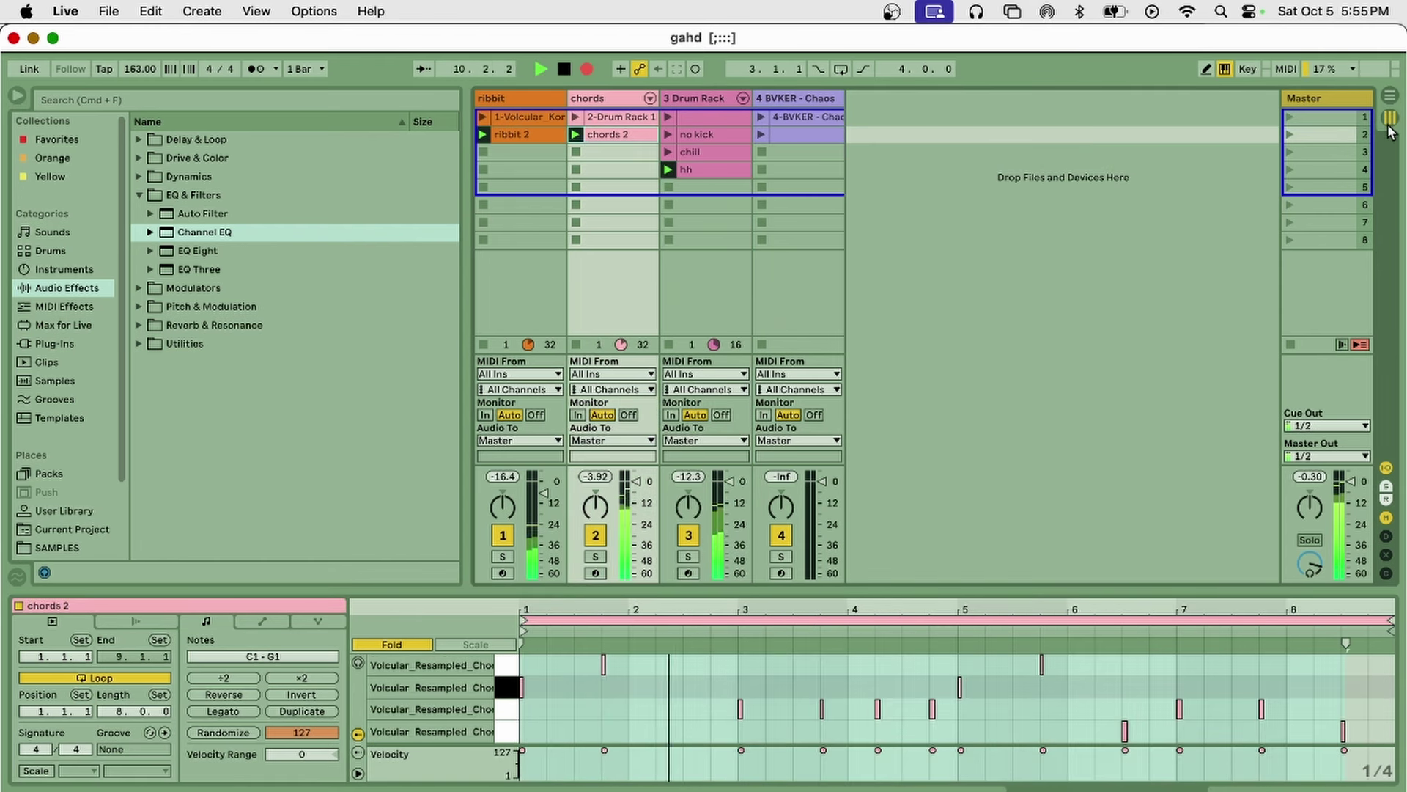
{"action": "left_click", "coordinate": [1389, 96]}
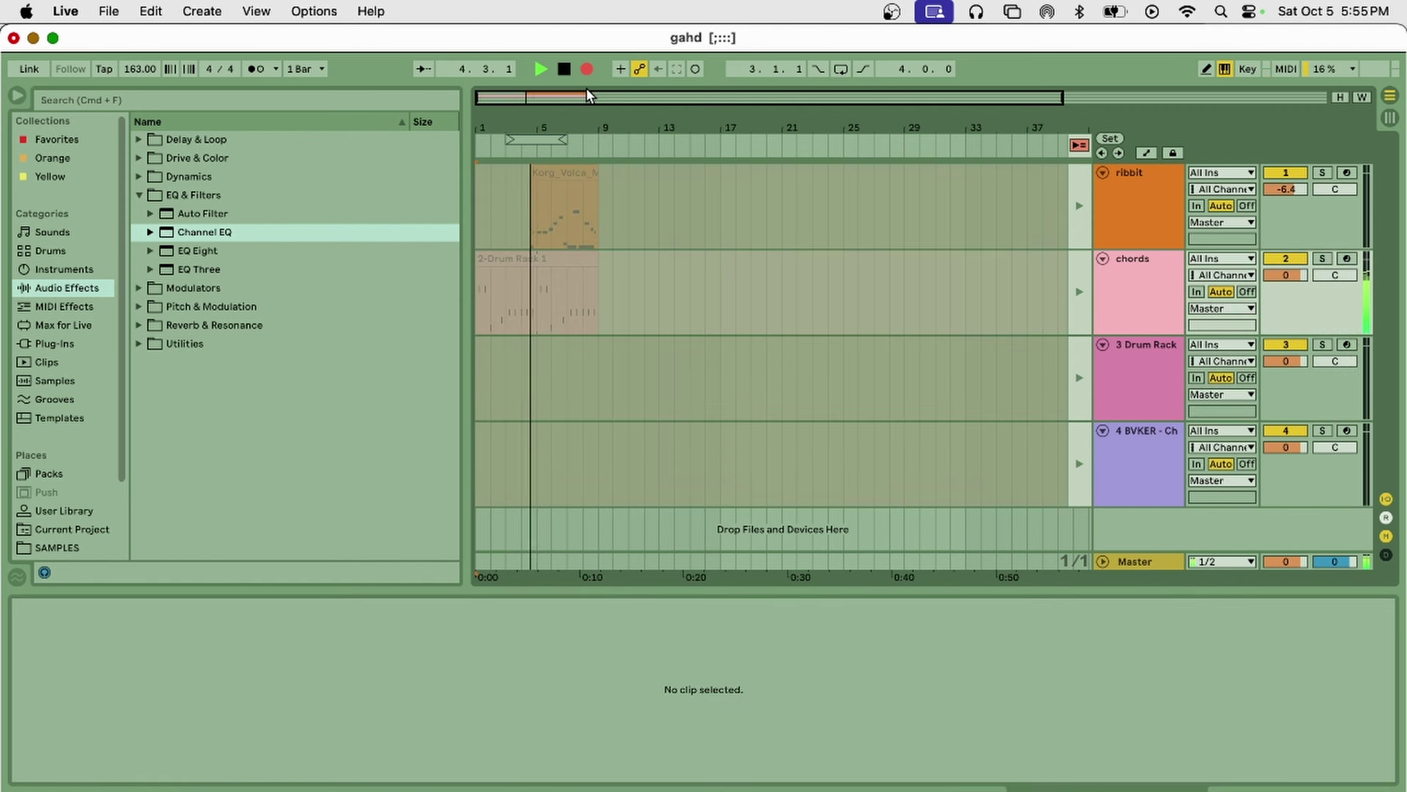
Step: Record the drum clip hh, the first ribbit clip and the first 808 bass clip into the arrangement by launching them
{"action": "left_click", "coordinate": [1390, 117]}
{"action": "left_click", "coordinate": [668, 169]}
{"action": "left_click", "coordinate": [483, 117]}
{"action": "left_click", "coordinate": [1391, 95]}
{"action": "left_click", "coordinate": [1389, 117]}
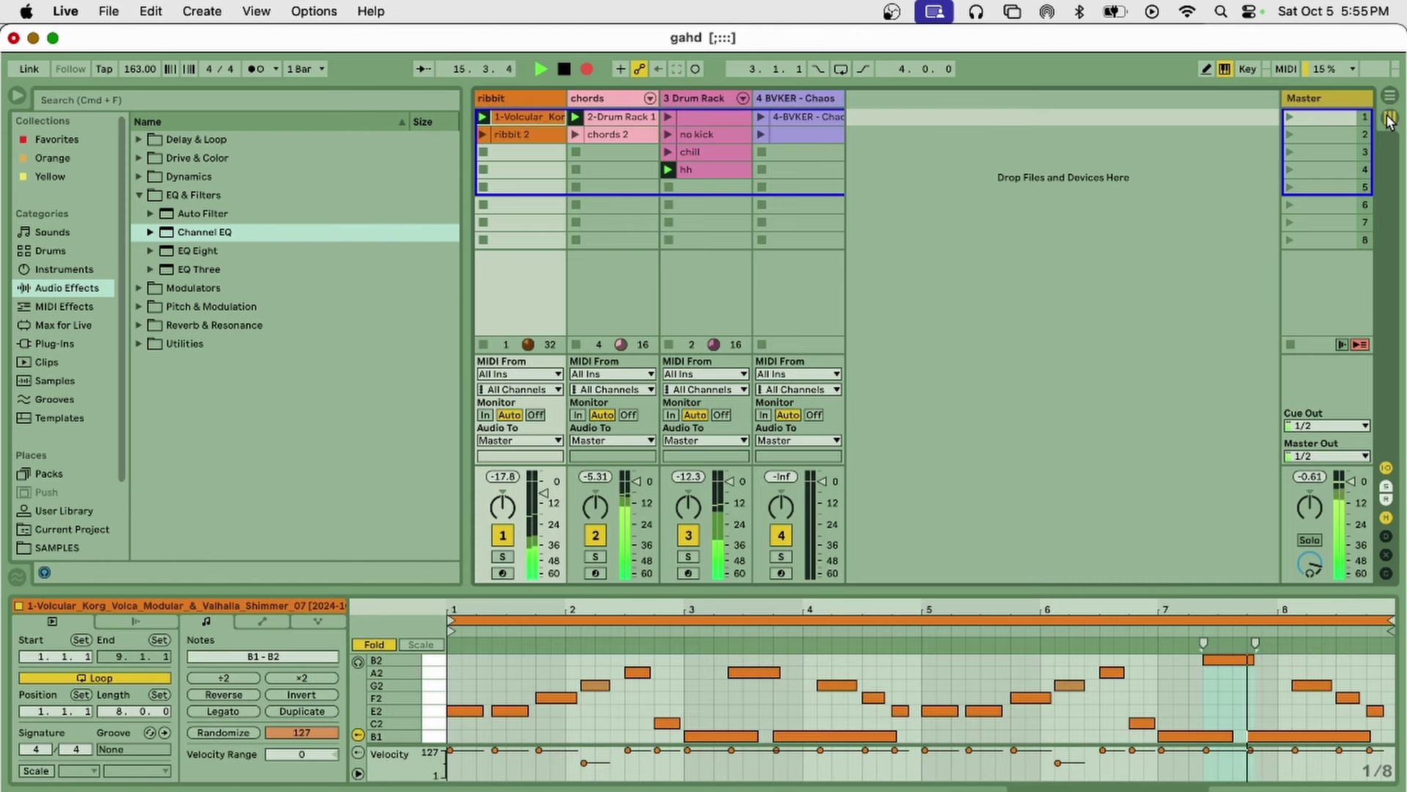
{"action": "left_click", "coordinate": [761, 116]}
{"action": "left_click", "coordinate": [1390, 96]}
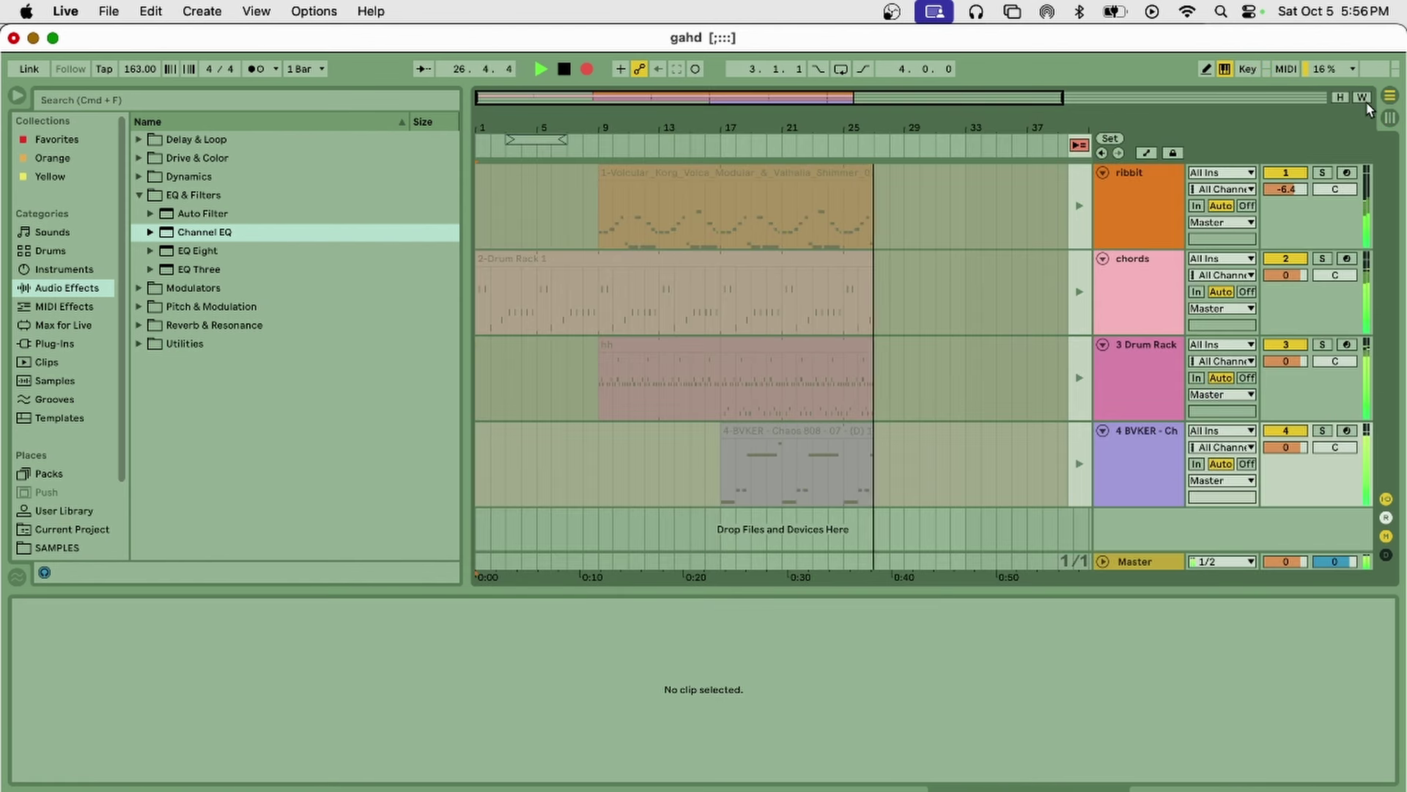
Step: Record the second clips of all four tracks into the arrangement, and return playback to the arrangement
{"action": "left_click", "coordinate": [1390, 117]}
{"action": "left_click_drag", "start_coordinate": [704, 204], "coordinate": [703, 117]}
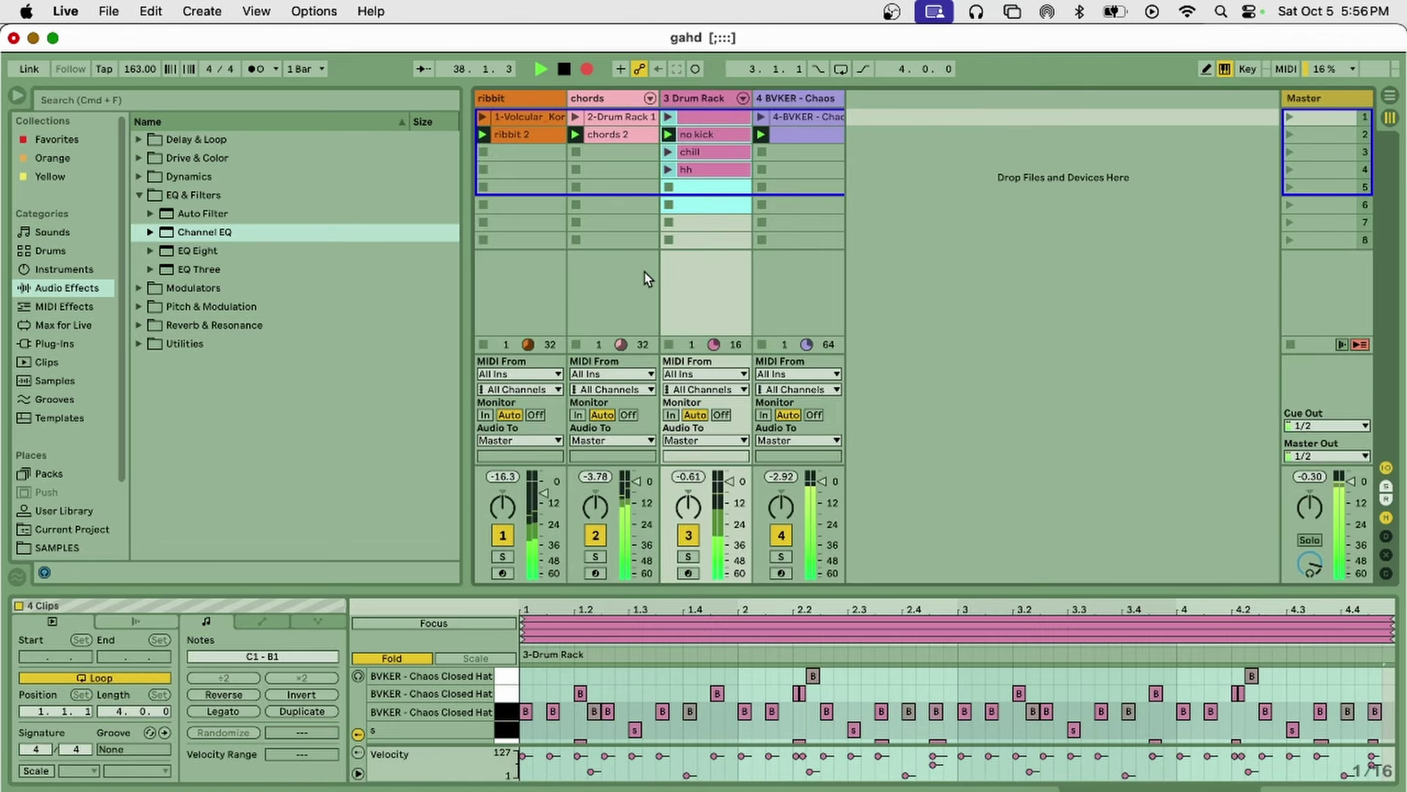
{"action": "left_click", "coordinate": [645, 279]}
{"action": "key", "text": "Tab"}
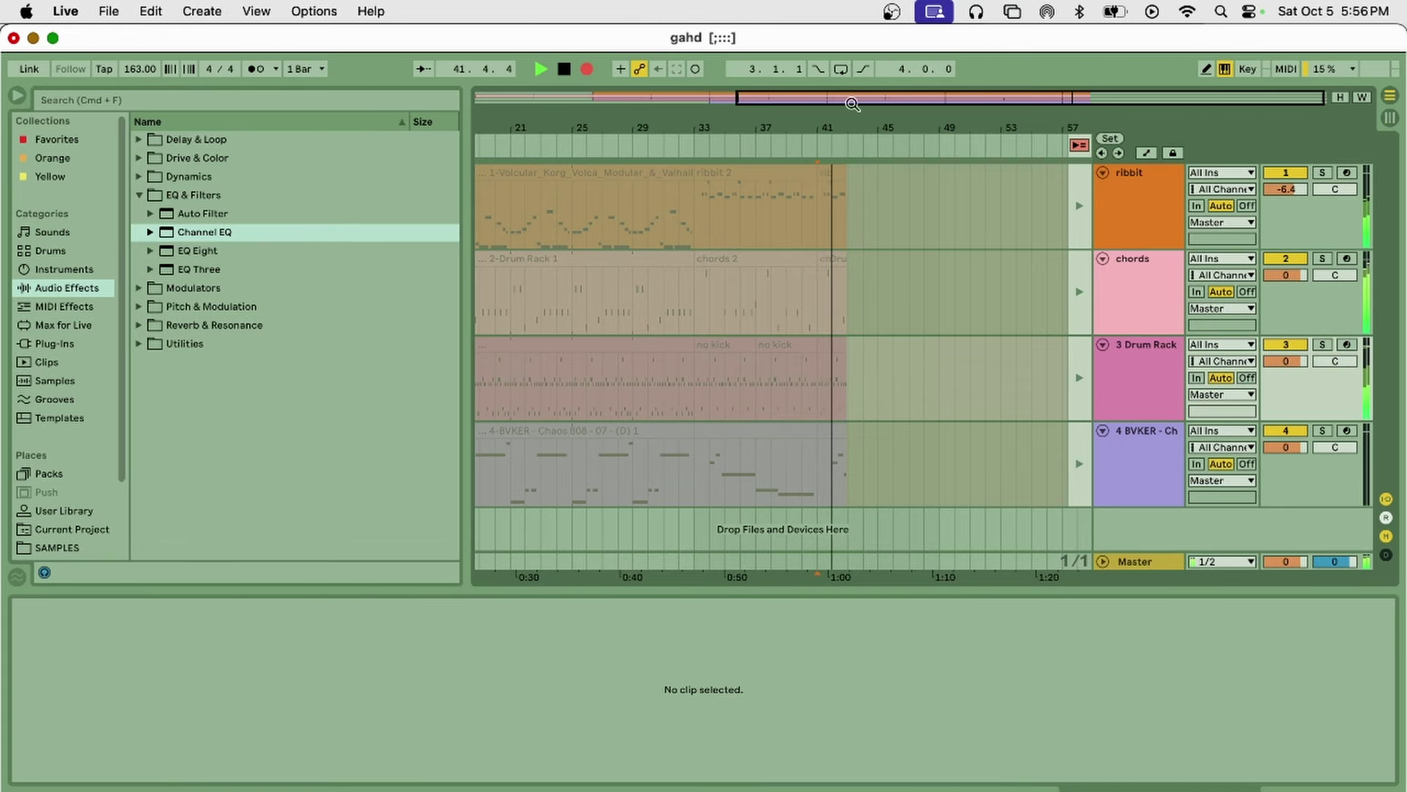
{"action": "left_click_drag", "start_coordinate": [852, 104], "coordinate": [899, 433]}
{"action": "left_click", "coordinate": [1079, 147]}
{"action": "key", "text": "space"}
Step: Lower the ribbit track's volume to -13.9 dB during arrangement playback and unfold its Reverb device
{"action": "left_click", "coordinate": [858, 430]}
{"action": "left_click", "coordinate": [686, 172]}
{"action": "key", "text": "space"}
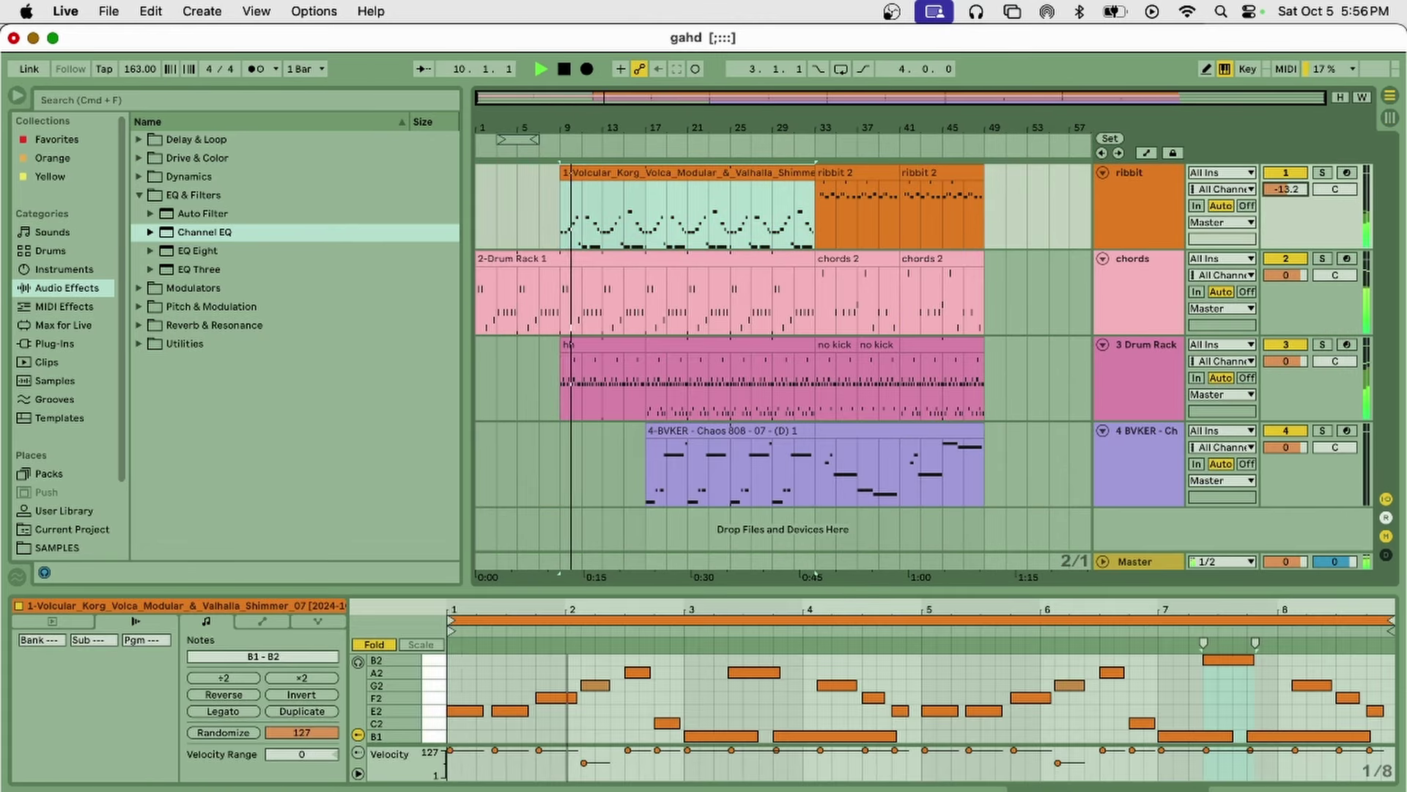
{"action": "left_click_drag", "start_coordinate": [1286, 189], "coordinate": [1285, 209]}
{"action": "double_click", "coordinate": [1138, 172]}
{"action": "double_click", "coordinate": [292, 690]}
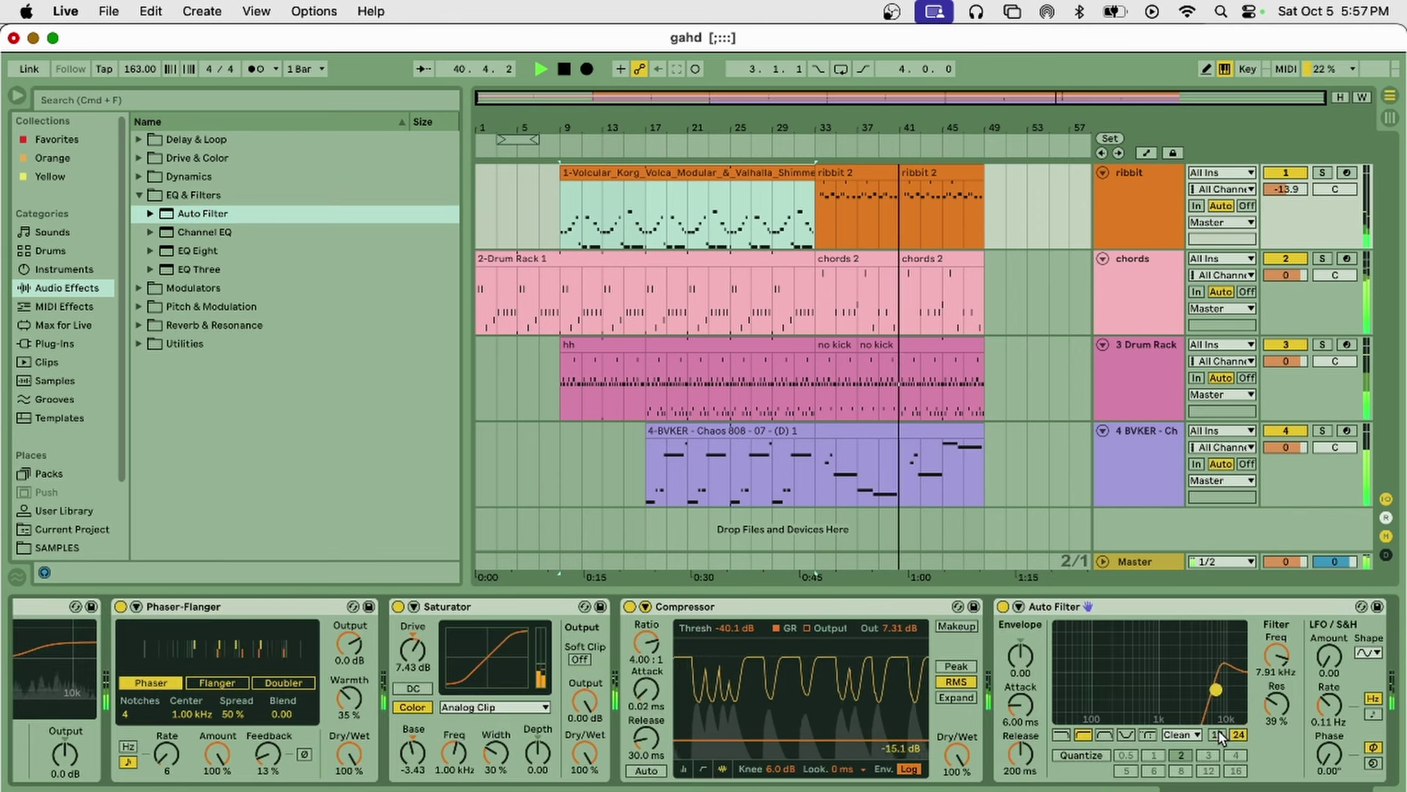
Step: Show the automation lanes and draw a volume fade-in on the ribbit track that reaches -14.0 dB at bar 17
{"action": "key", "text": "a"}
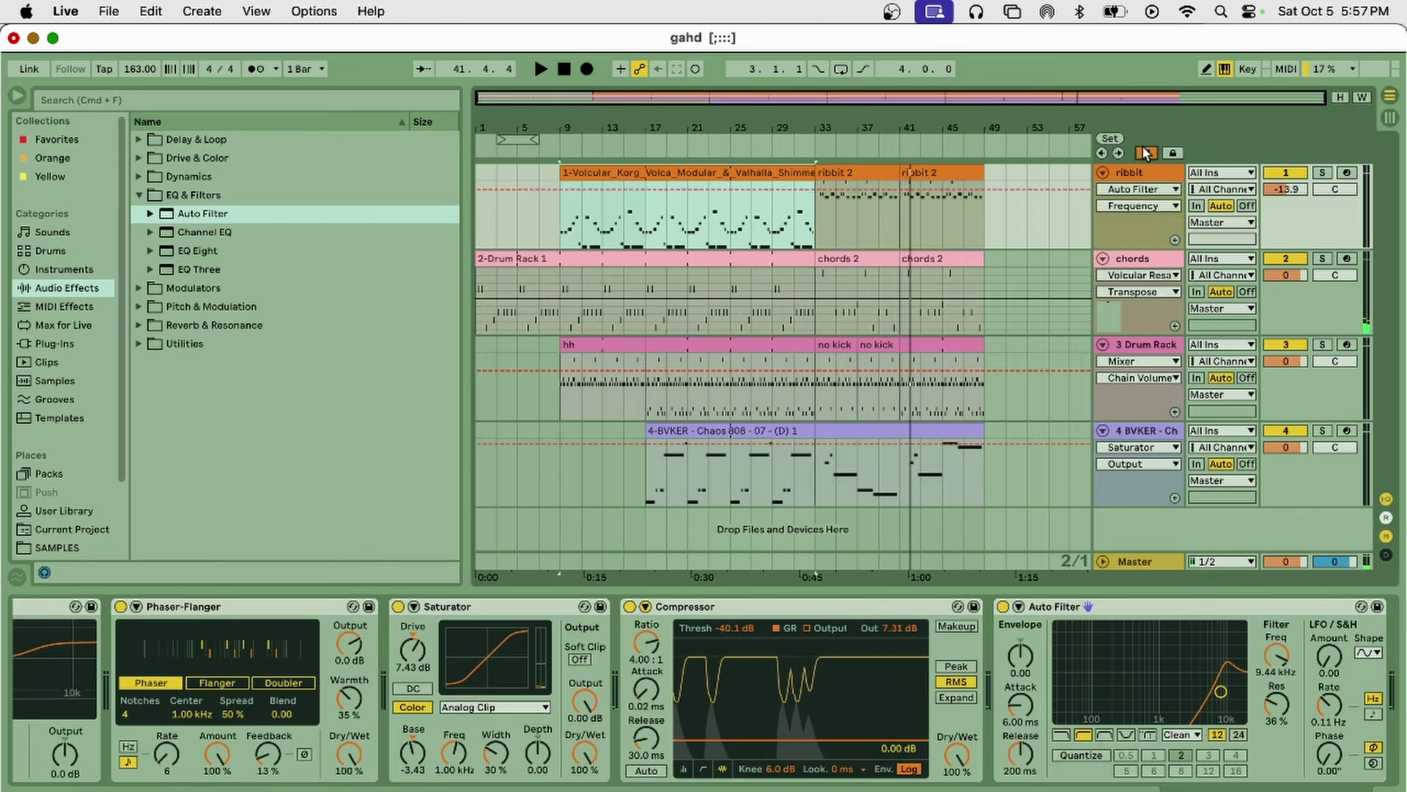
{"action": "left_click", "coordinate": [1135, 561]}
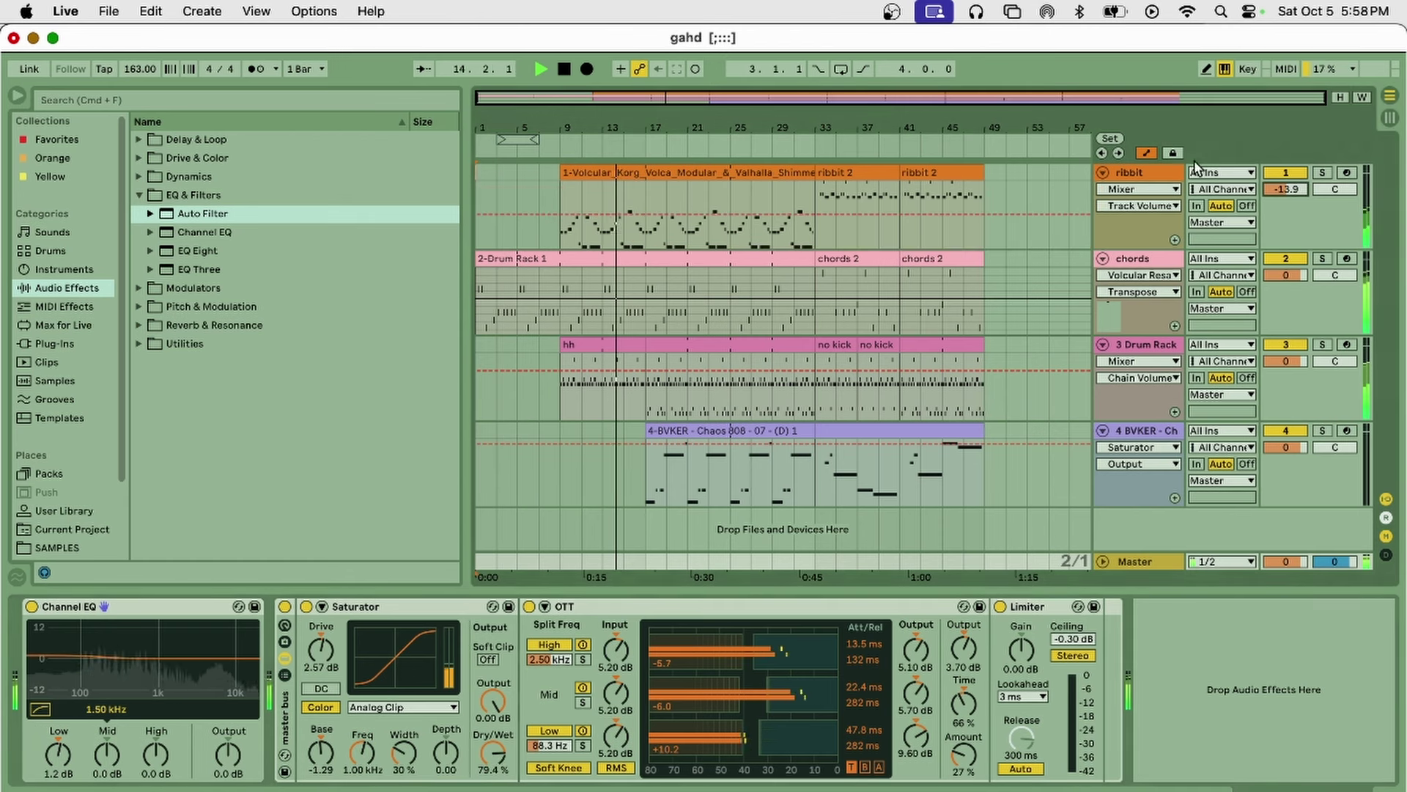
{"action": "left_click", "coordinate": [807, 241]}
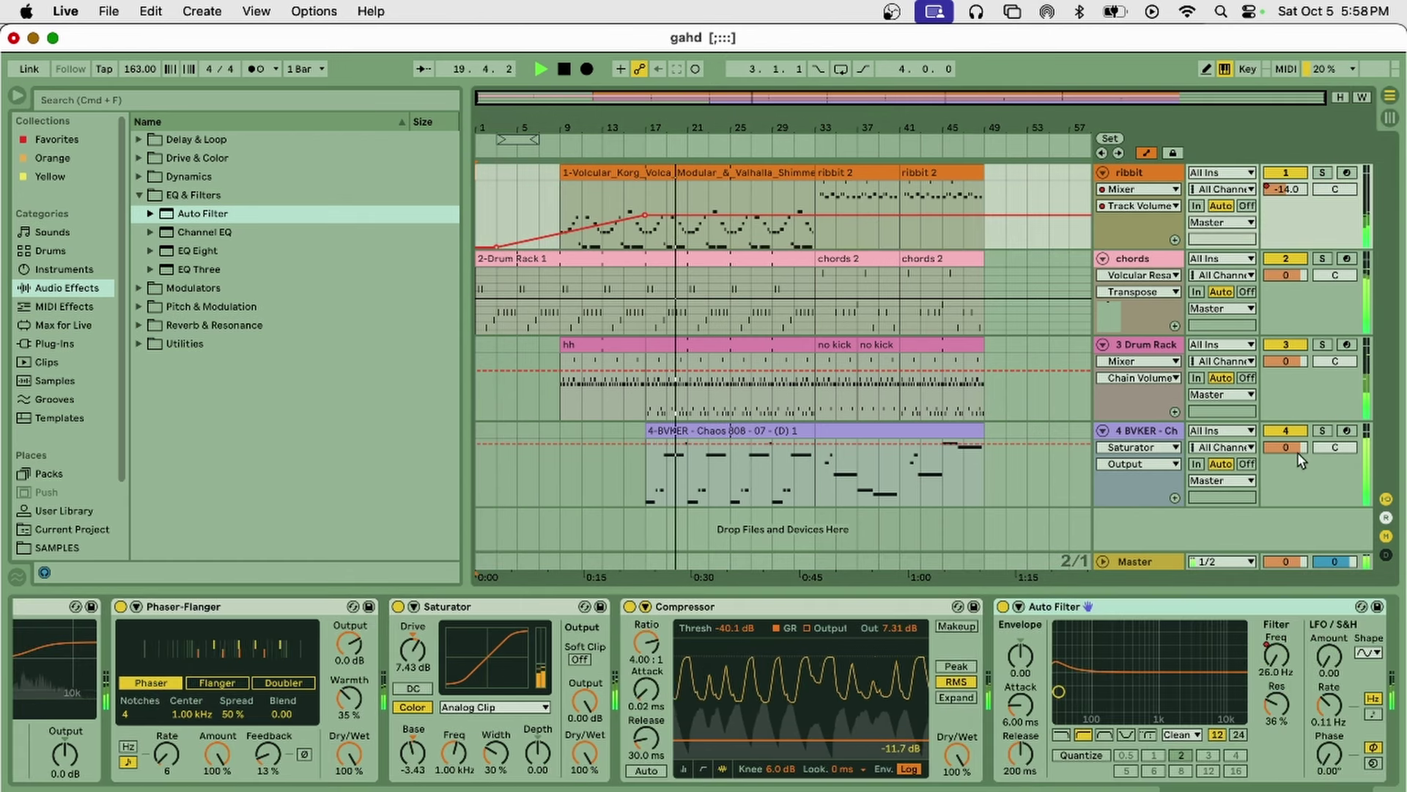
{"action": "key", "text": "XF86AudioRaiseVolume"}
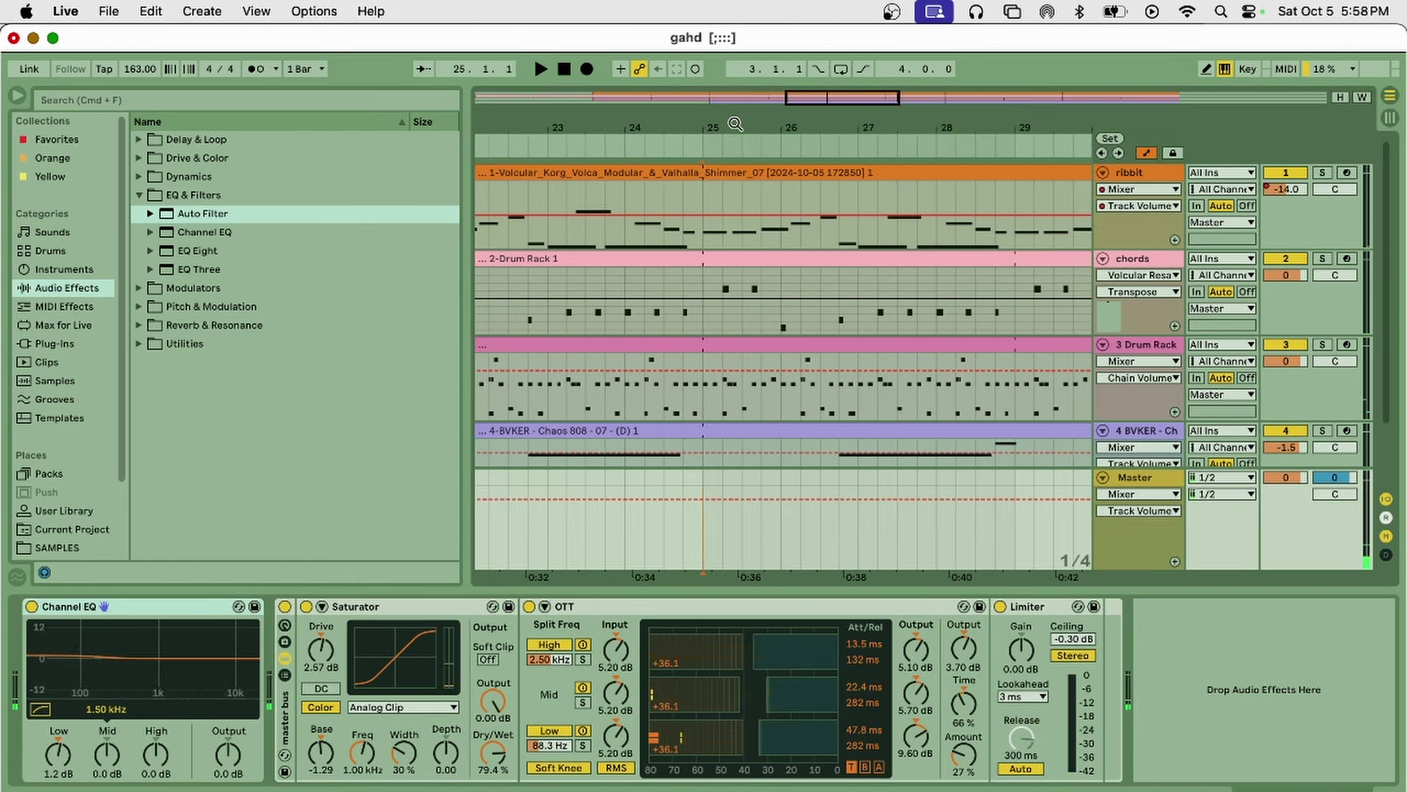
Step: Automate the master volume down to -inf for one beat at bar 25 and play the result
{"action": "left_click_drag", "start_coordinate": [722, 564], "coordinate": [704, 565]}
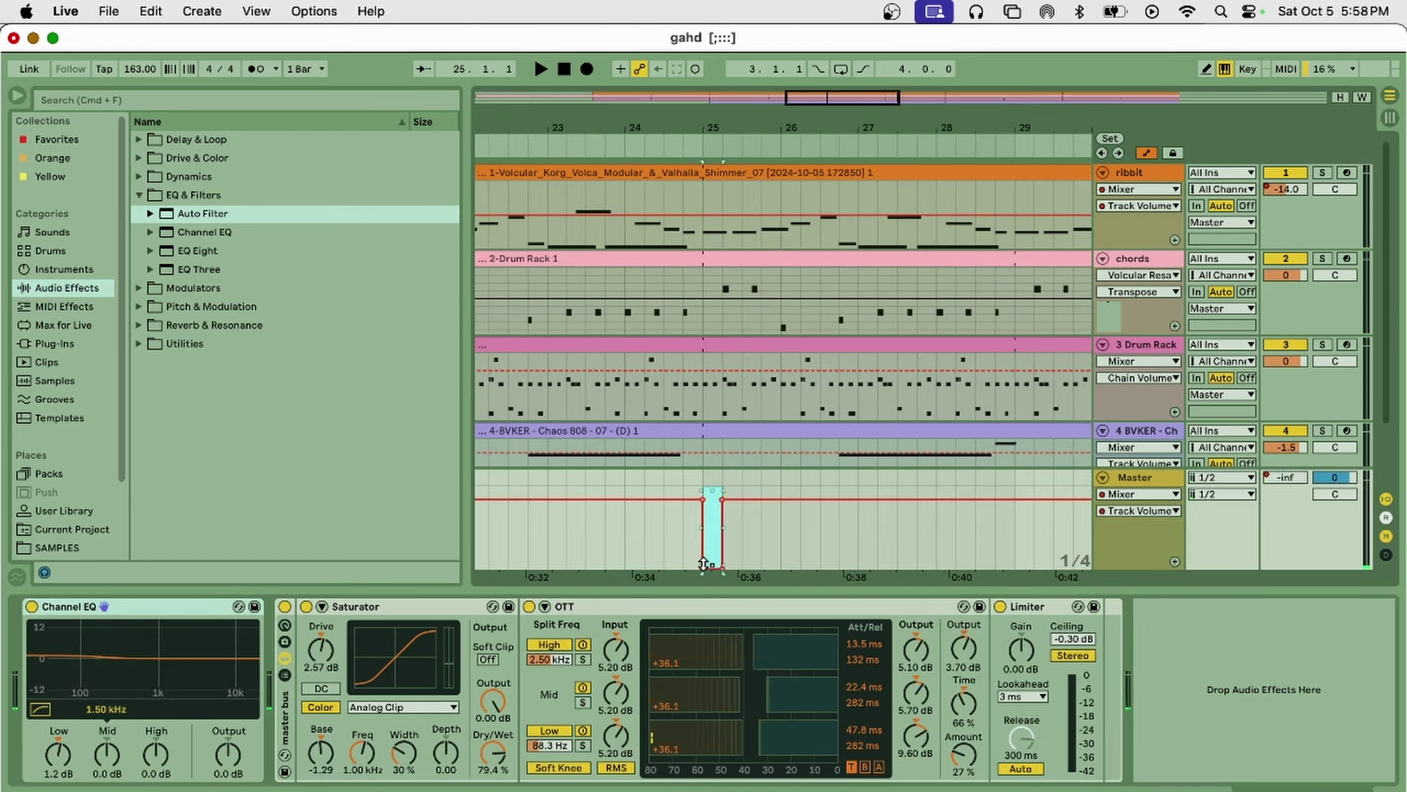
{"action": "key", "text": "space"}
{"action": "key", "text": "w"}
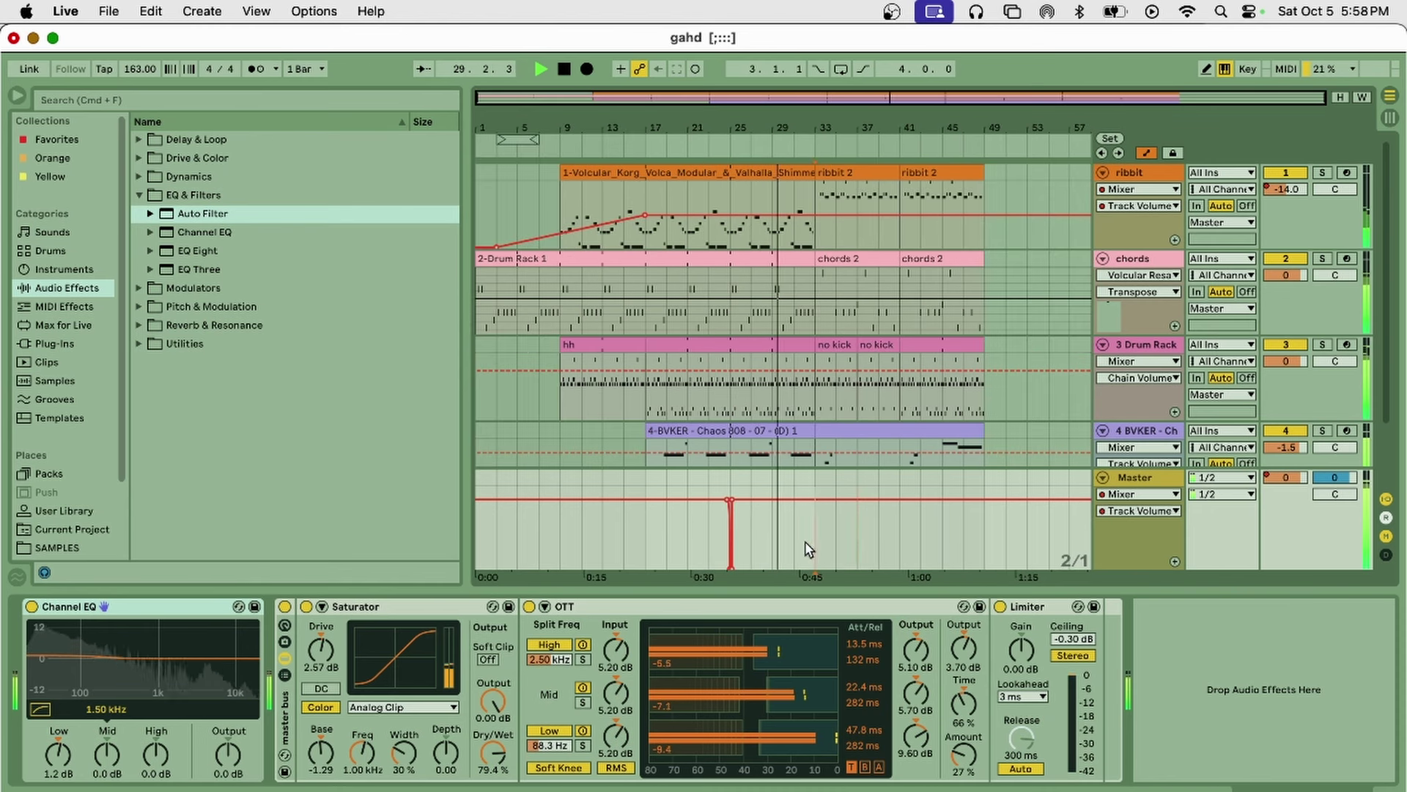
Step: Duplicate the master volume automation between bars 17 and 33, and hide the automation lanes
{"action": "left_click_drag", "start_coordinate": [814, 541], "coordinate": [646, 541]}
{"action": "key", "text": "super+d"}
{"action": "left_click", "coordinate": [1147, 153]}
Step: Create an audio track, search the browser for "crow" and place CROW .aif on the track at bar 33
{"action": "key", "text": "super+t"}
{"action": "left_click", "coordinate": [332, 100]}
{"action": "type", "text": "crow"}
{"action": "left_click_drag", "start_coordinate": [190, 158], "coordinate": [816, 425]}
Step: Move the CROW clip earlier so that it starts about half a beat before bar 33
{"action": "left_click", "coordinate": [788, 423]}
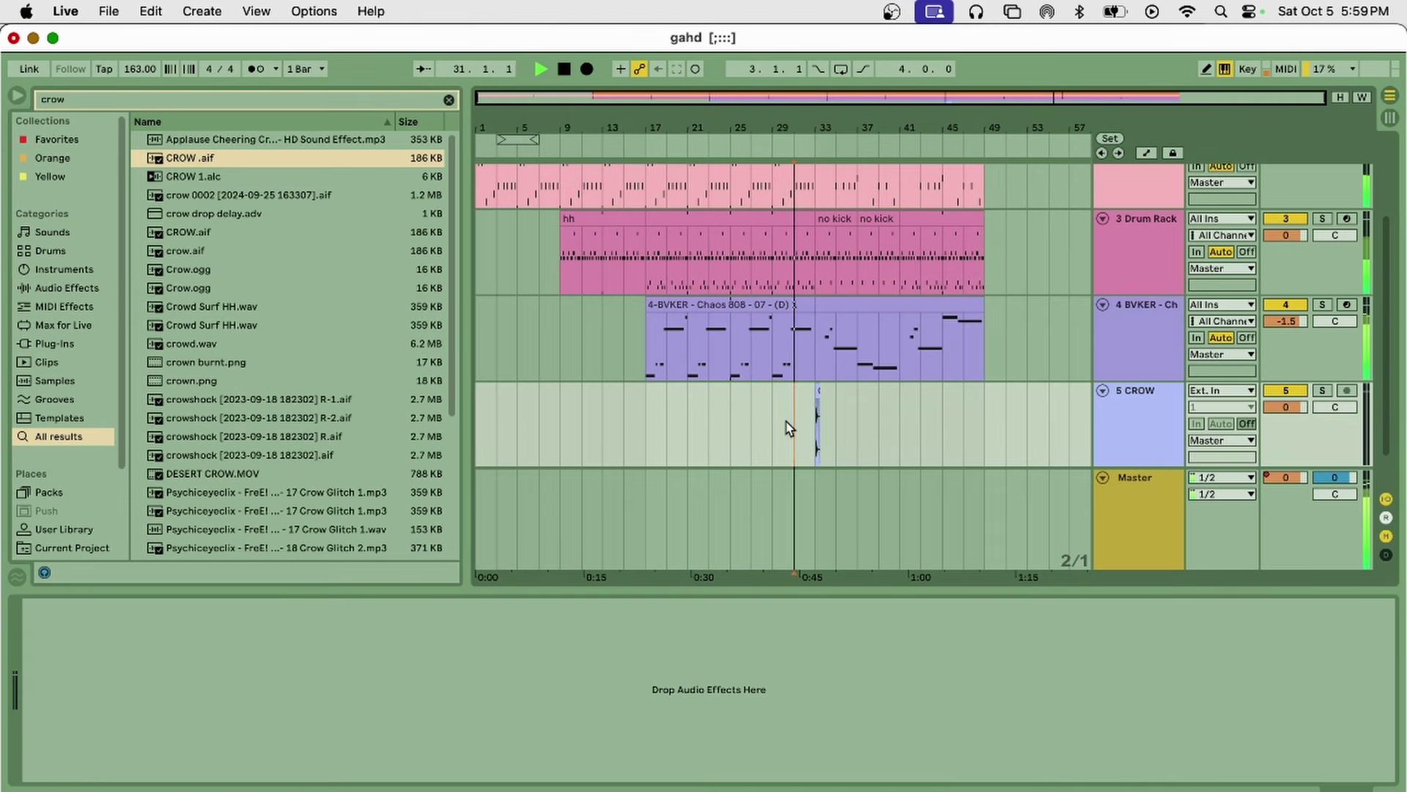
{"action": "left_click_drag", "start_coordinate": [816, 128], "coordinate": [775, 289]}
{"action": "left_click_drag", "start_coordinate": [812, 390], "coordinate": [789, 374]}
Step: Set the CROW clip's pitch to -2 st and gain to -5.33 dB, and its track volume to -5.1 dB
{"action": "double_click", "coordinate": [788, 390]}
{"action": "left_click_drag", "start_coordinate": [313, 726], "coordinate": [314, 741]}
{"action": "left_click_drag", "start_coordinate": [320, 663], "coordinate": [320, 674]}
{"action": "left_click_drag", "start_coordinate": [1284, 406], "coordinate": [1284, 428]}
{"action": "key", "text": "space"}
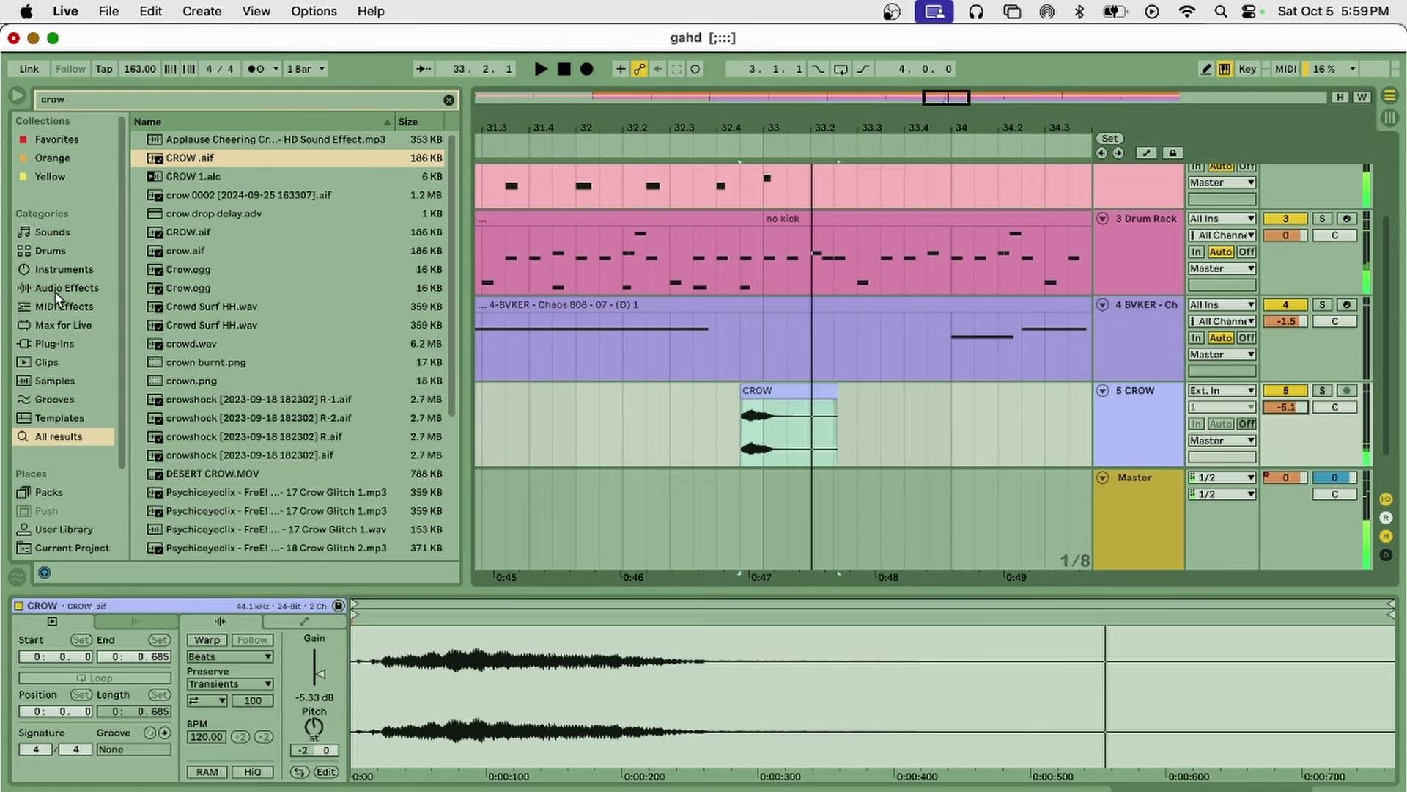
Step: Add a Saturator with 11.2 dB drive and -10.9 dB output to the CROW track, and play the arrangement from the start
{"action": "left_click", "coordinate": [56, 292]}
{"action": "double_click", "coordinate": [192, 325]}
{"action": "left_click", "coordinate": [637, 448]}
{"action": "key", "text": "w"}
{"action": "left_click", "coordinate": [564, 69]}
{"action": "key", "text": "space"}
Step: Find CVS Pharmacy park rec.m4a in the SAMPLES folder and place it on a new audio track at bar 1
{"action": "scroll", "coordinate": [66, 367], "scroll_direction": "down", "scroll_amount": 3}
{"action": "left_click", "coordinate": [57, 457]}
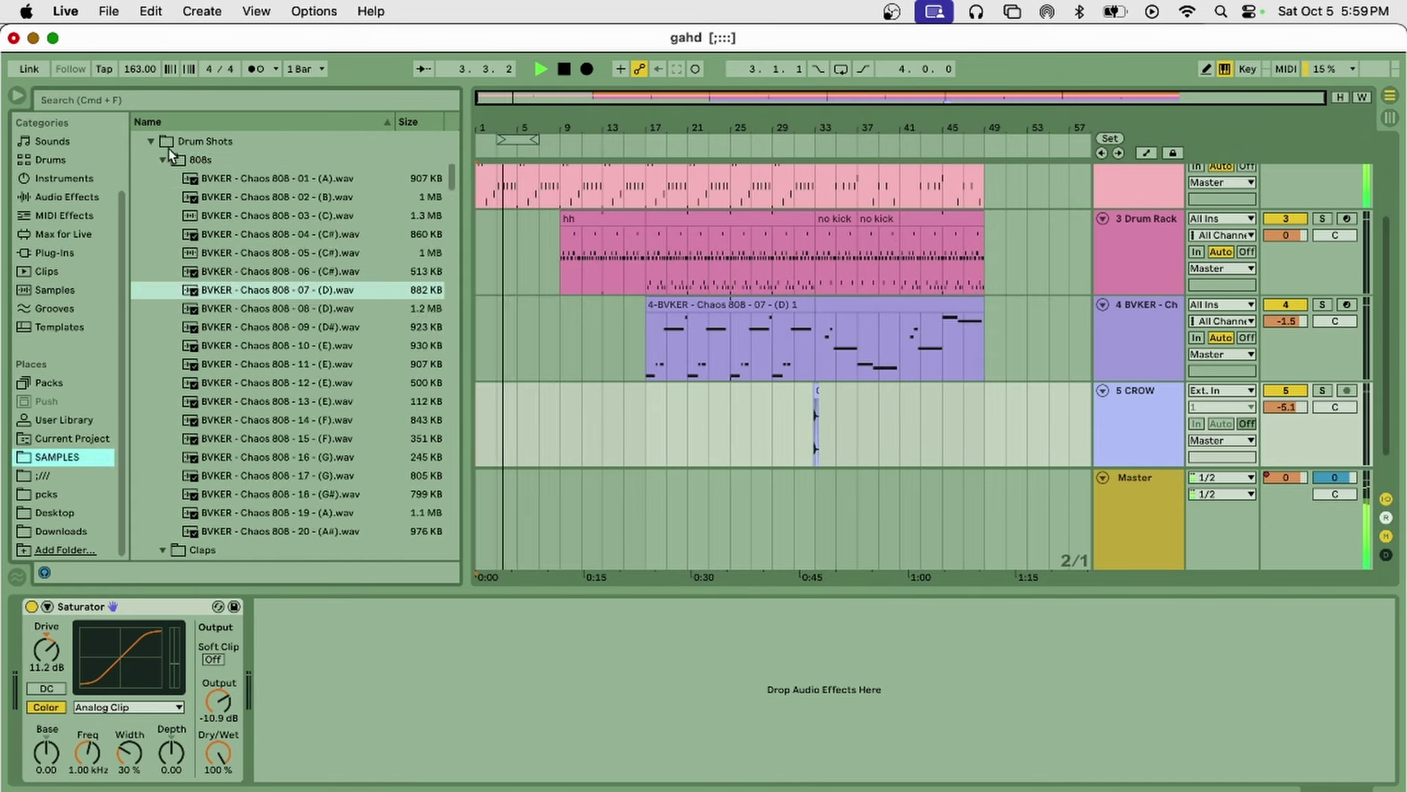
{"action": "left_click", "coordinate": [163, 160]}
{"action": "scroll", "coordinate": [143, 151], "scroll_direction": "up", "scroll_amount": 5}
{"action": "left_click", "coordinate": [139, 141]}
{"action": "scroll", "coordinate": [227, 327], "scroll_direction": "down", "scroll_amount": 15}
{"action": "left_click", "coordinate": [245, 480]}
{"action": "left_click_drag", "start_coordinate": [246, 480], "coordinate": [484, 513]}
{"action": "key", "text": "space"}
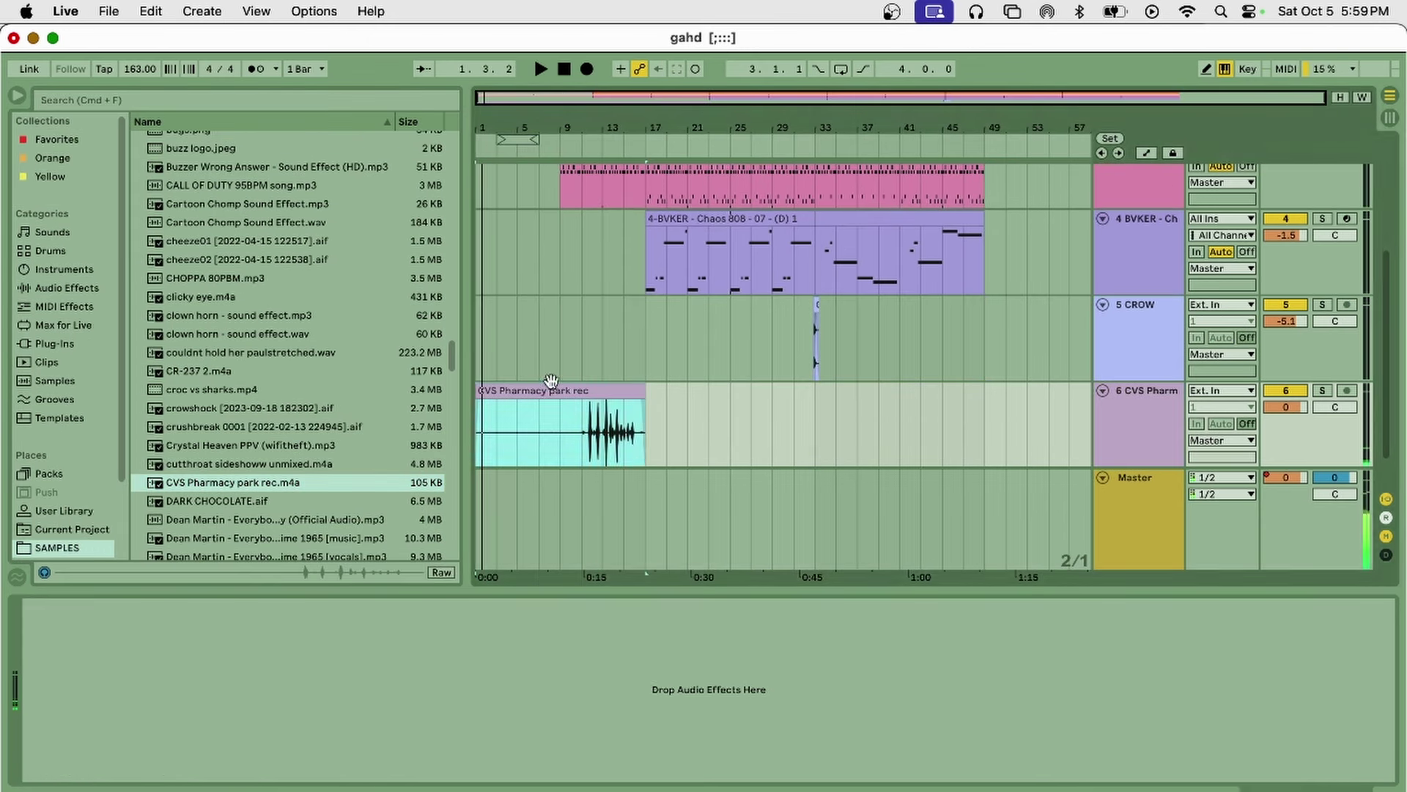
Step: Turn off warping for the CVS Pharmacy park rec clip and raise its gain to 15.9 dB
{"action": "double_click", "coordinate": [552, 388]}
{"action": "left_click", "coordinate": [212, 637]}
{"action": "key", "text": "space"}
{"action": "left_click_drag", "start_coordinate": [320, 669], "coordinate": [320, 654]}
Step: Add the OTT preset of Multiband Dynamics to the CVS Pharmacy track, with -10.6 dB output and 501% time
{"action": "left_click", "coordinate": [66, 288]}
{"action": "left_click", "coordinate": [139, 177]}
{"action": "left_click", "coordinate": [151, 288]}
{"action": "double_click", "coordinate": [208, 418]}
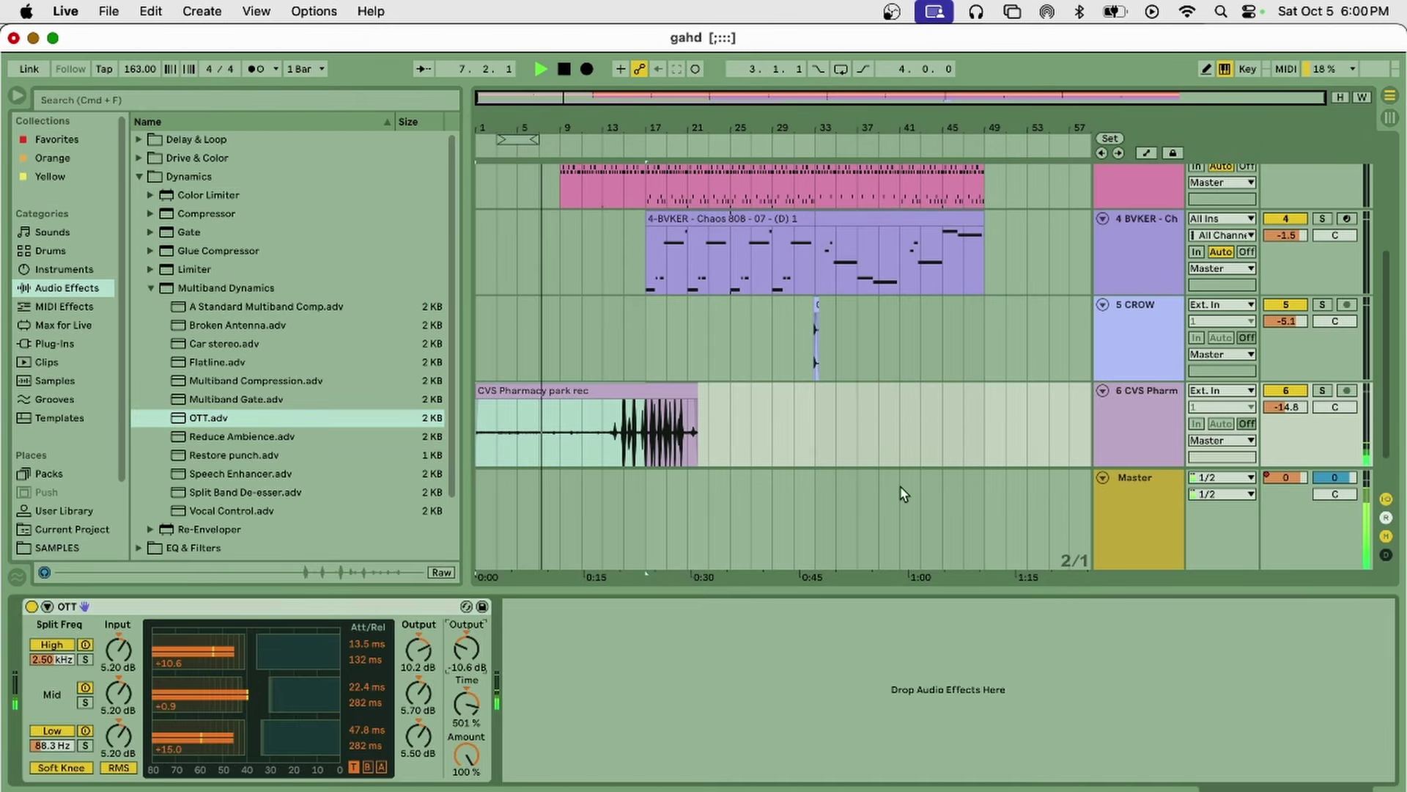
Step: Duplicate bars 1 to 11 of the CVS Pharmacy clip, and delete everything on that track after bar 15
{"action": "left_click", "coordinate": [585, 425]}
{"action": "left_click_drag", "start_coordinate": [585, 425], "coordinate": [477, 426]}
{"action": "key", "text": "super+d"}
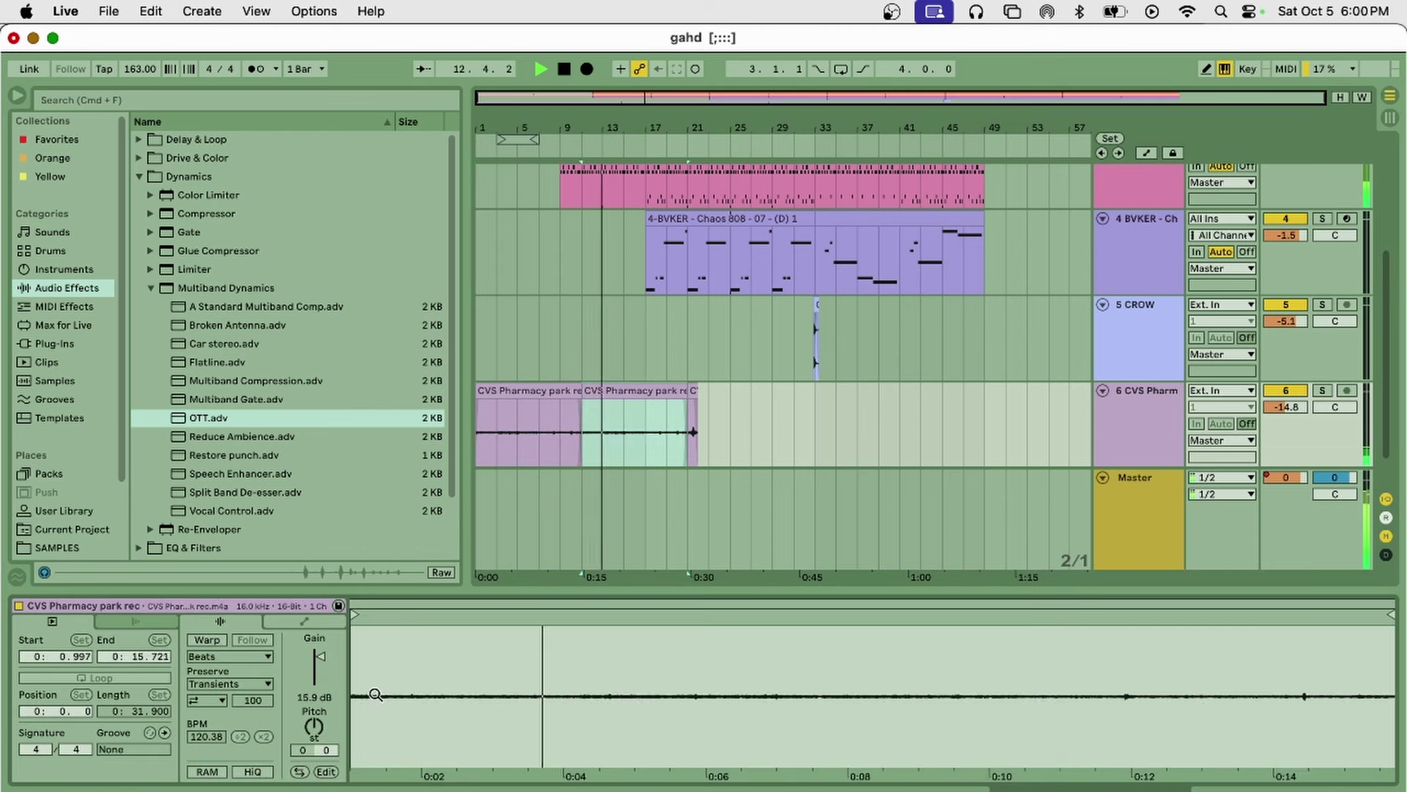
{"action": "left_click_drag", "start_coordinate": [698, 433], "coordinate": [624, 433]}
{"action": "key", "text": "Delete"}
Step: Create an audio track, search the browser for "harper tag" and place harper 2023 tag 120 bpm.wav halfway through bar 26
{"action": "left_click", "coordinate": [666, 453]}
{"action": "key", "text": "h"}
{"action": "key", "text": "super+t"}
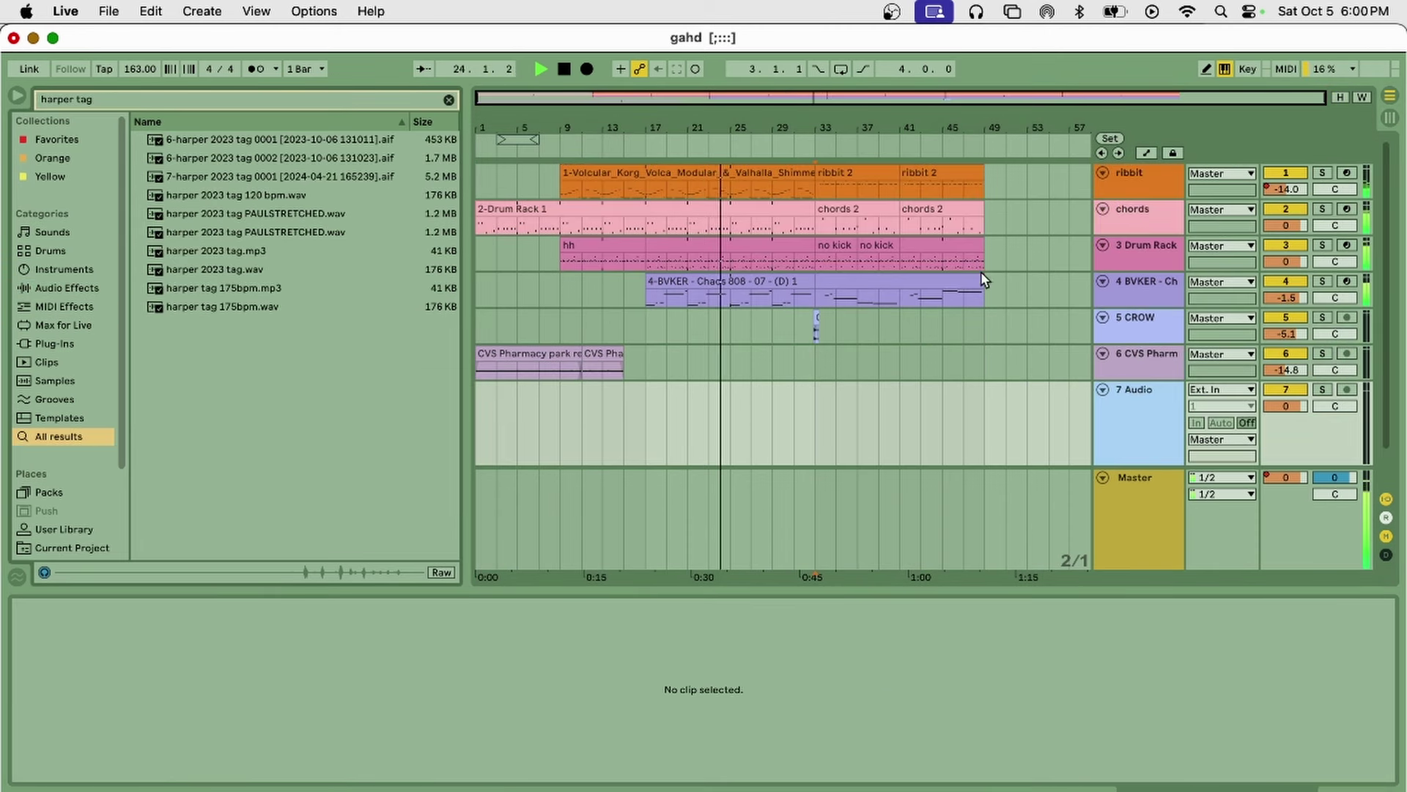
{"action": "left_click_drag", "start_coordinate": [981, 271], "coordinate": [781, 389]}
{"action": "scroll", "coordinate": [755, 429], "scroll_direction": "up", "scroll_amount": 5}
{"action": "key", "text": "space"}
{"action": "key", "text": "space"}
{"action": "left_click", "coordinate": [206, 639]}
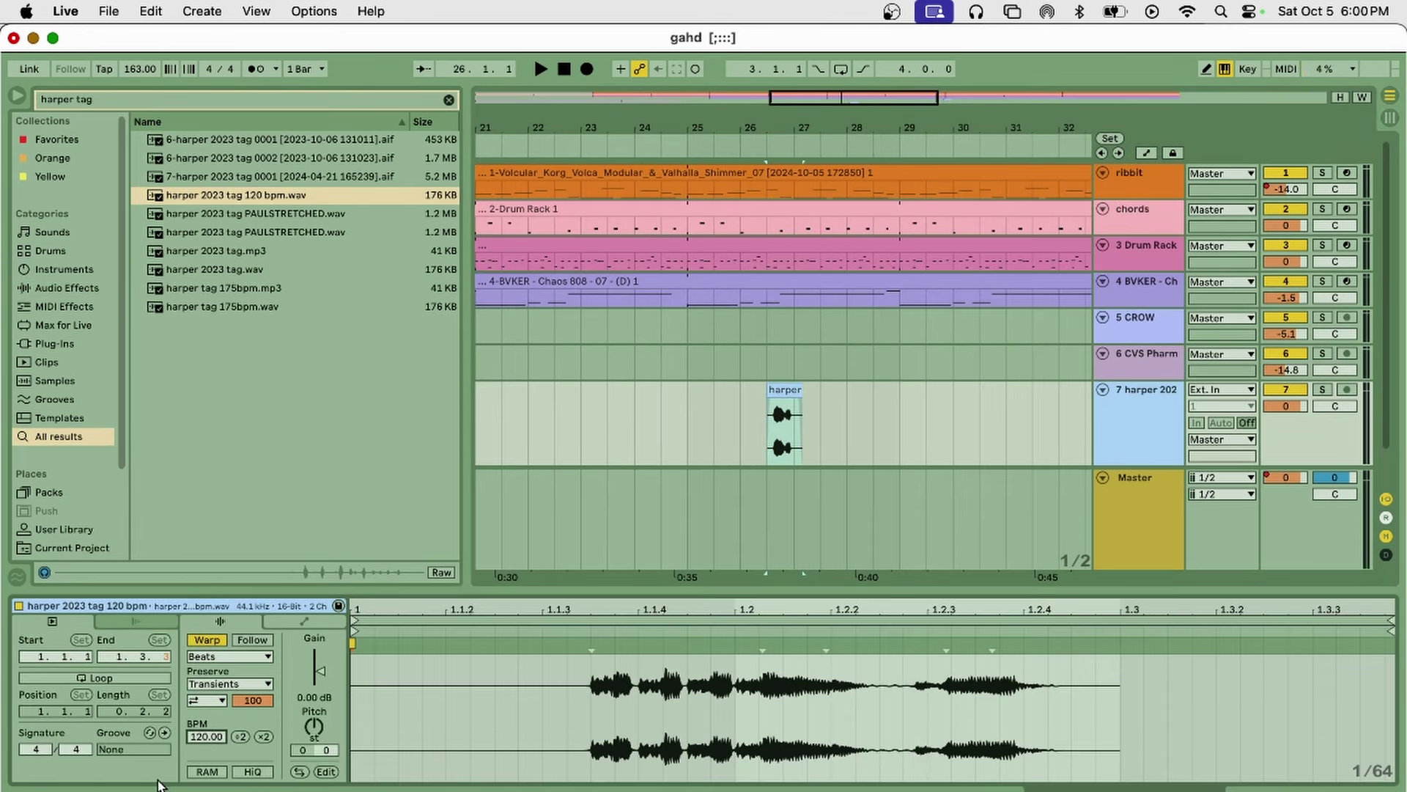
{"action": "left_click", "coordinate": [235, 735]}
{"action": "key", "text": "space"}
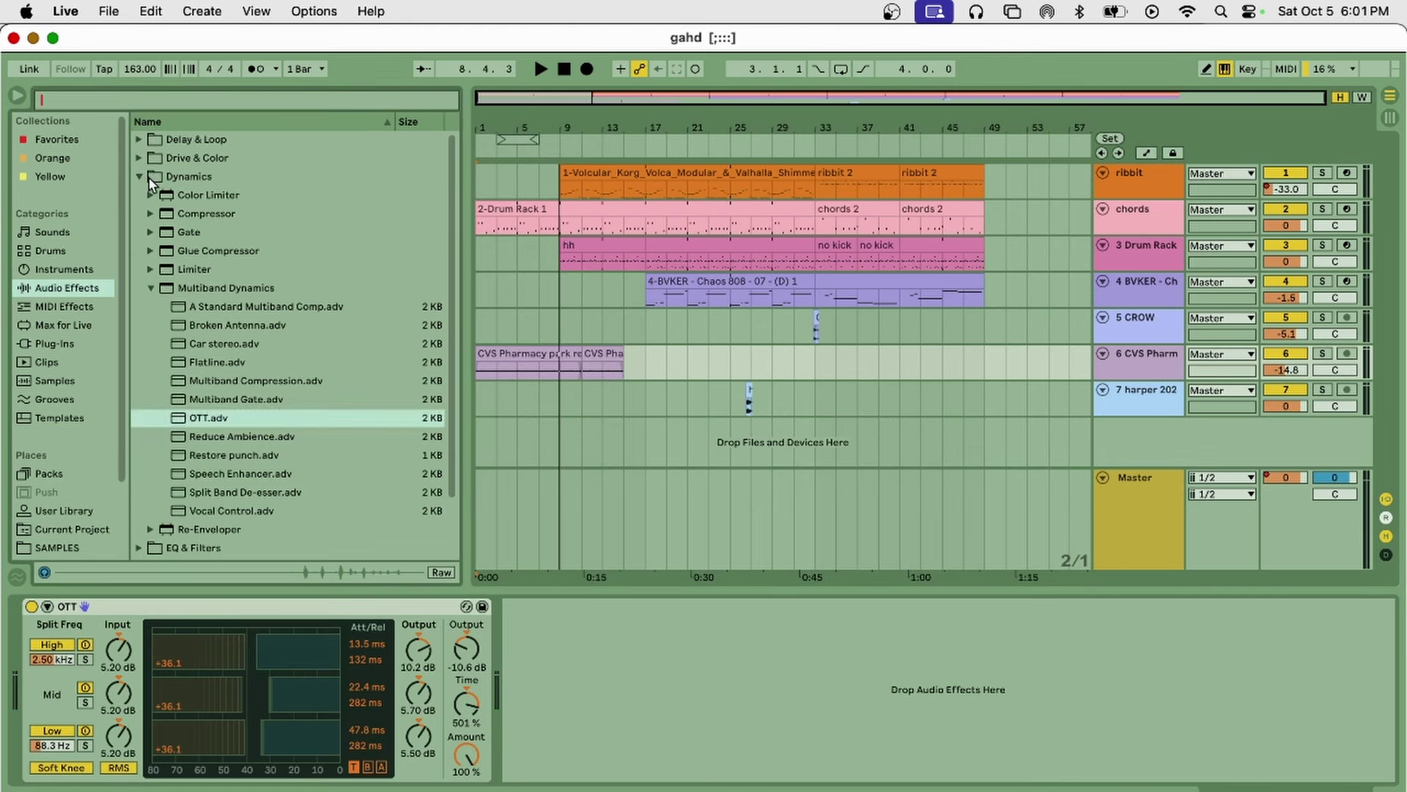
Step: Insert an Auto Filter before OTT on the CVS Pharmacy track, and automate its track volume to fade to -inf dB from bar 9
{"action": "double_click", "coordinate": [203, 214]}
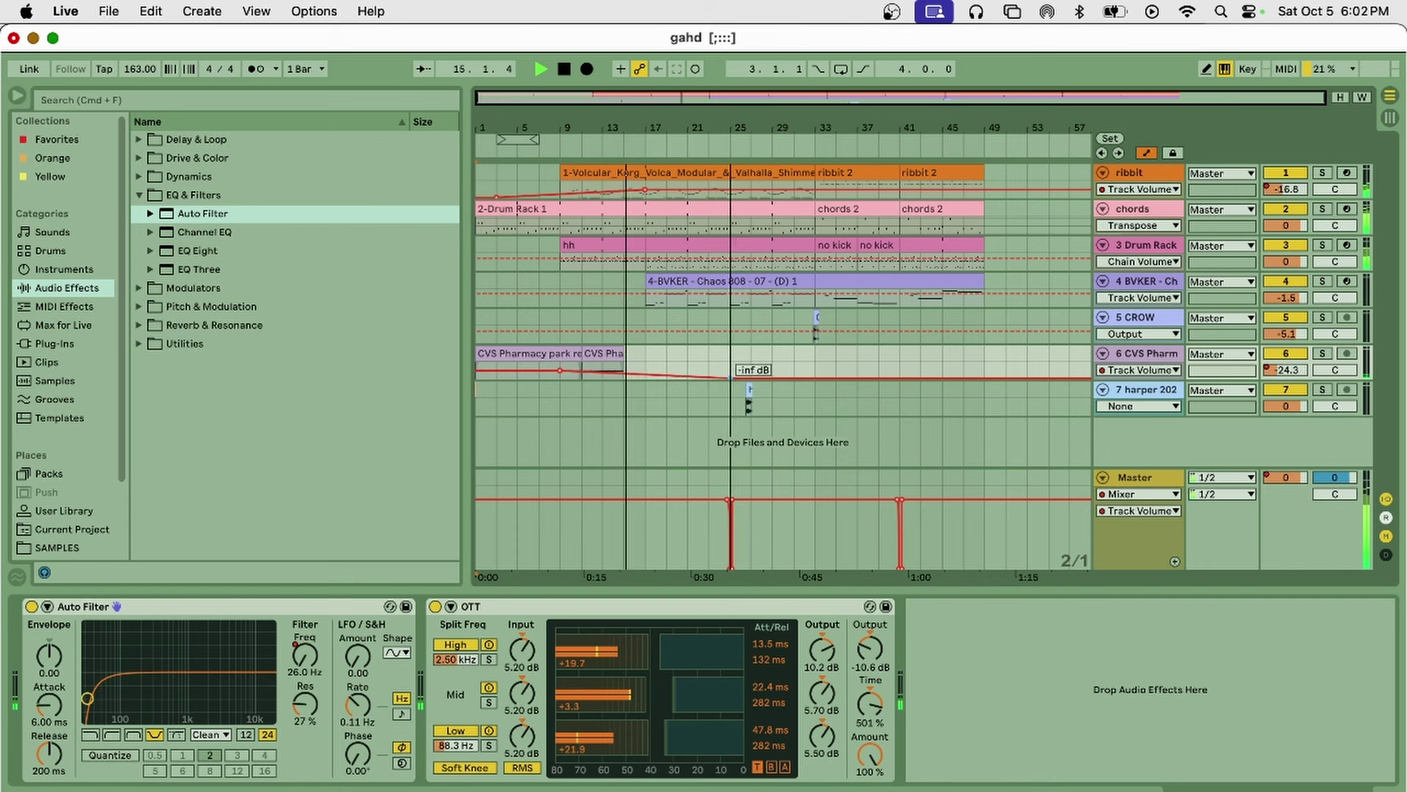
{"action": "left_click", "coordinate": [708, 377]}
Step: Duplicate bars 17–49 to bar 49, and automate the ribbit Auto Filter frequency down from 19.9 kHz at bar 49 to 26.0 Hz at bar 81
{"action": "left_click", "coordinate": [108, 11]}
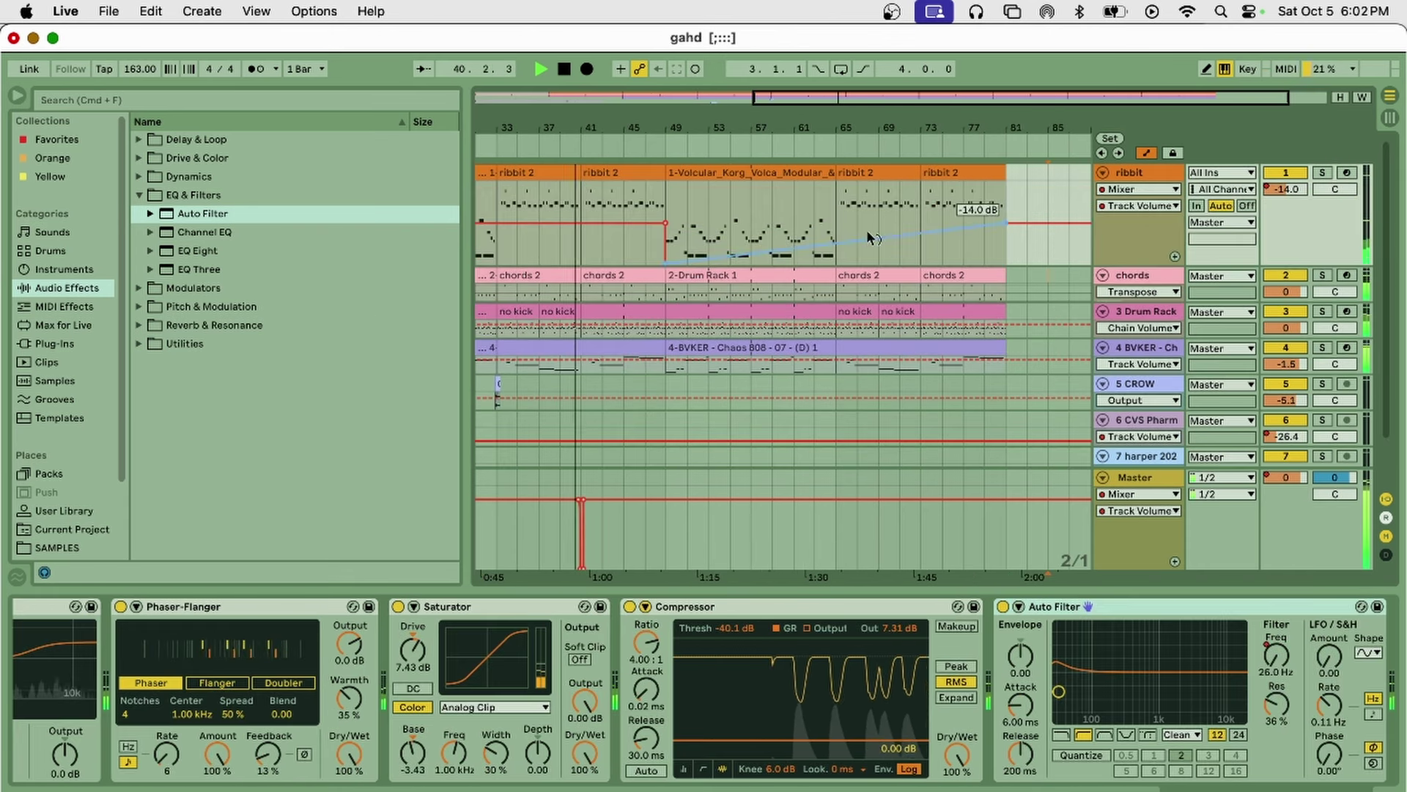
{"action": "left_click", "coordinate": [1139, 189]}
{"action": "left_click", "coordinate": [711, 274]}
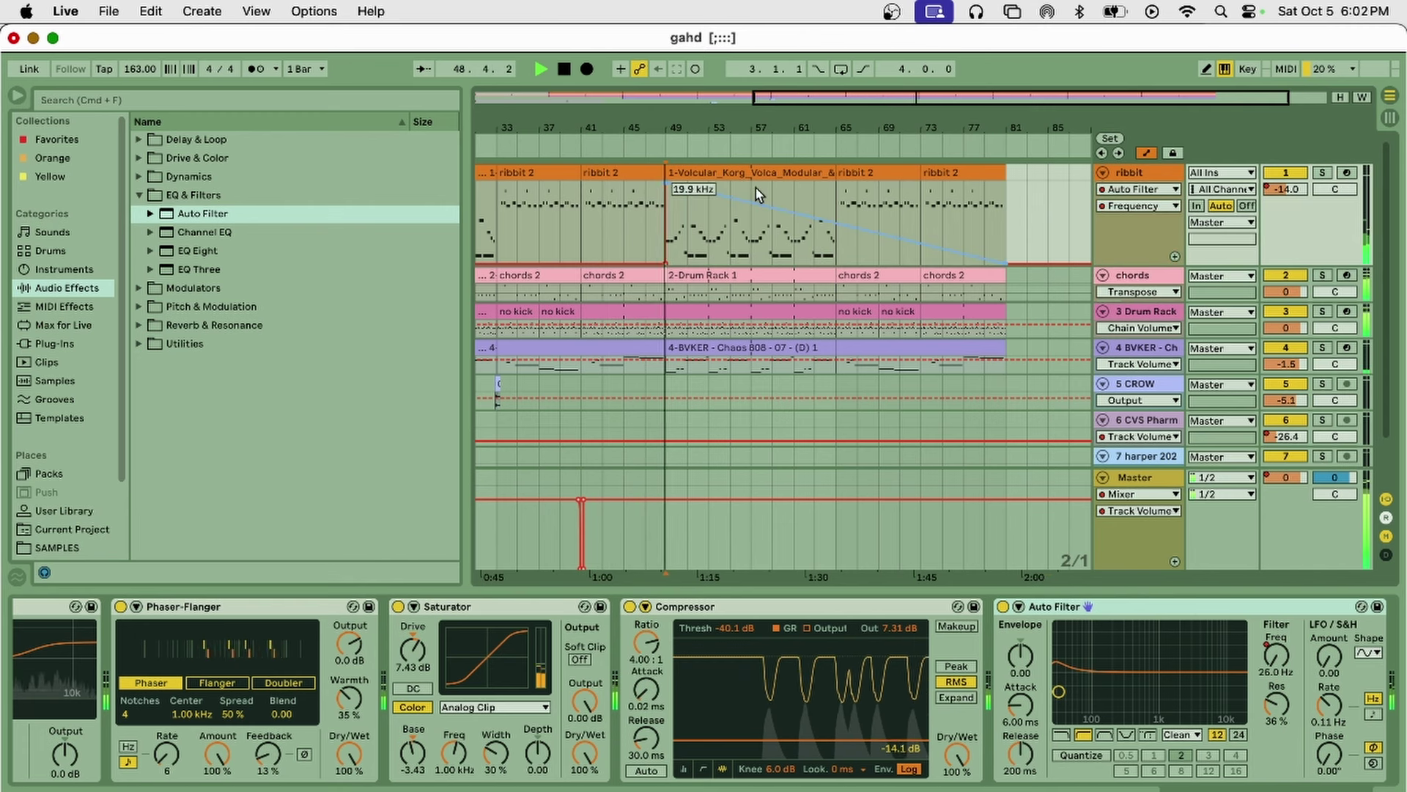
Step: Use the no kick drum pattern from bar 57 with a half-bar gap before bar 61, and copy the master volume dip to bar 65
{"action": "left_click", "coordinate": [830, 303]}
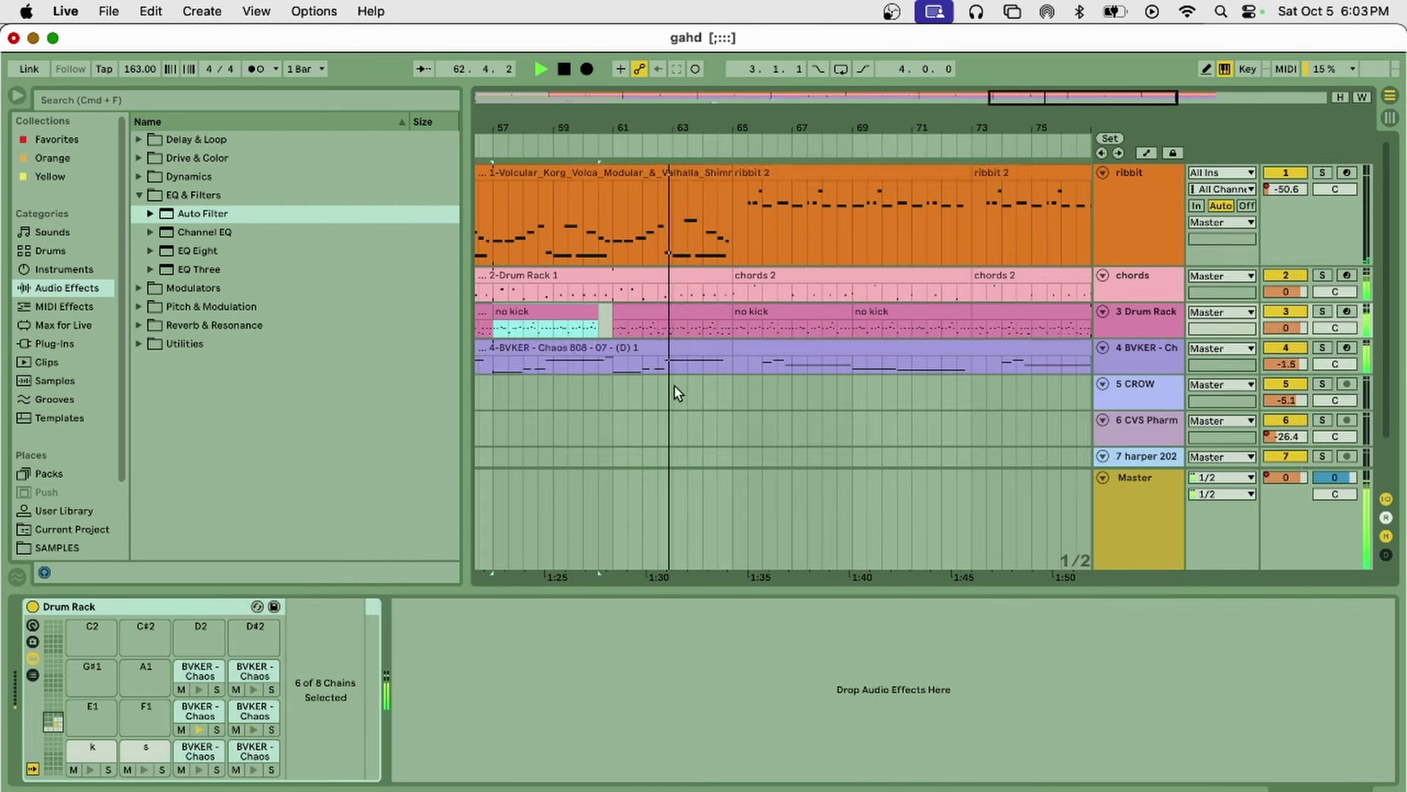
{"action": "left_click", "coordinate": [515, 537]}
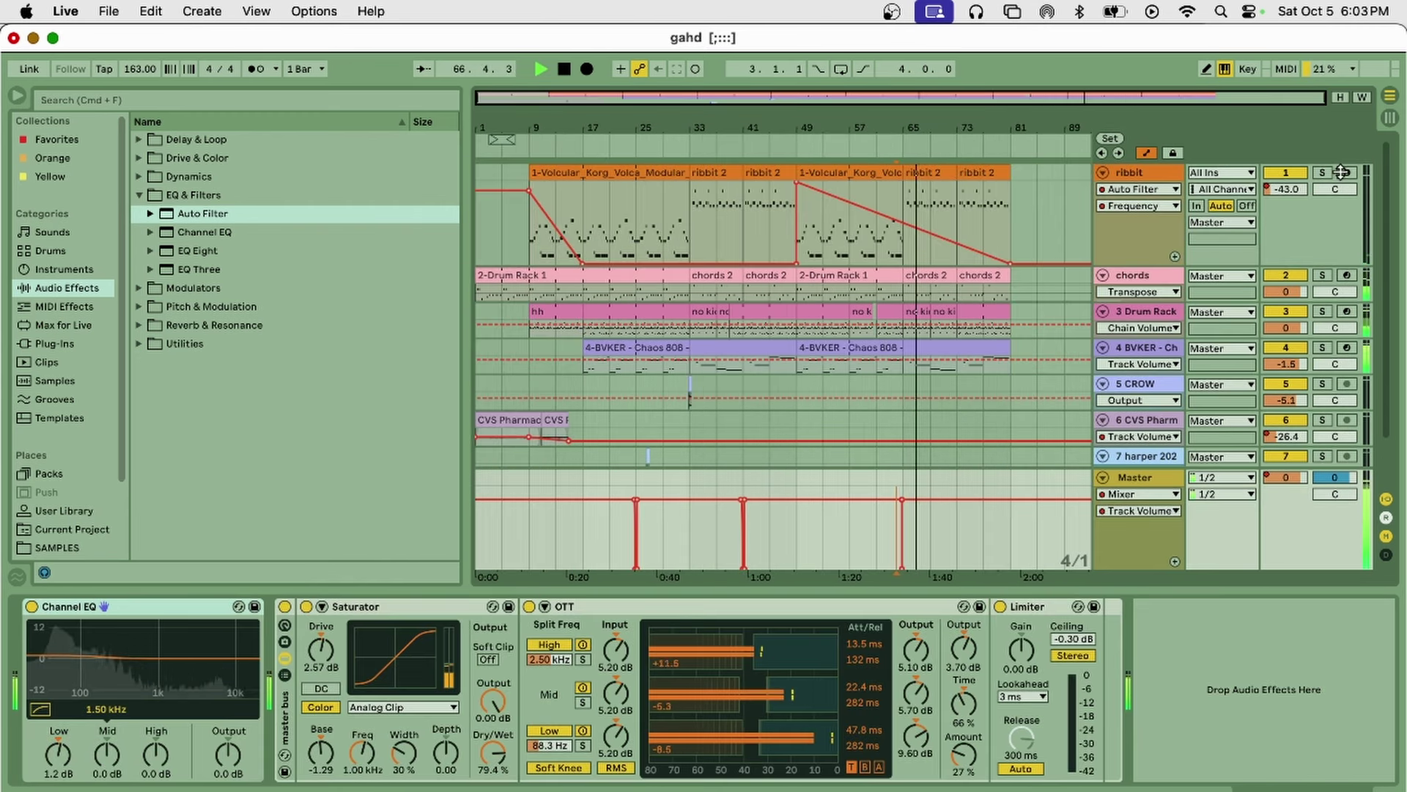
Step: Shape the ribbit track volume automation into a curved rise from bar 49 to bar 81, and copy the CROW clip to bar 81
{"action": "left_click", "coordinate": [1148, 172]}
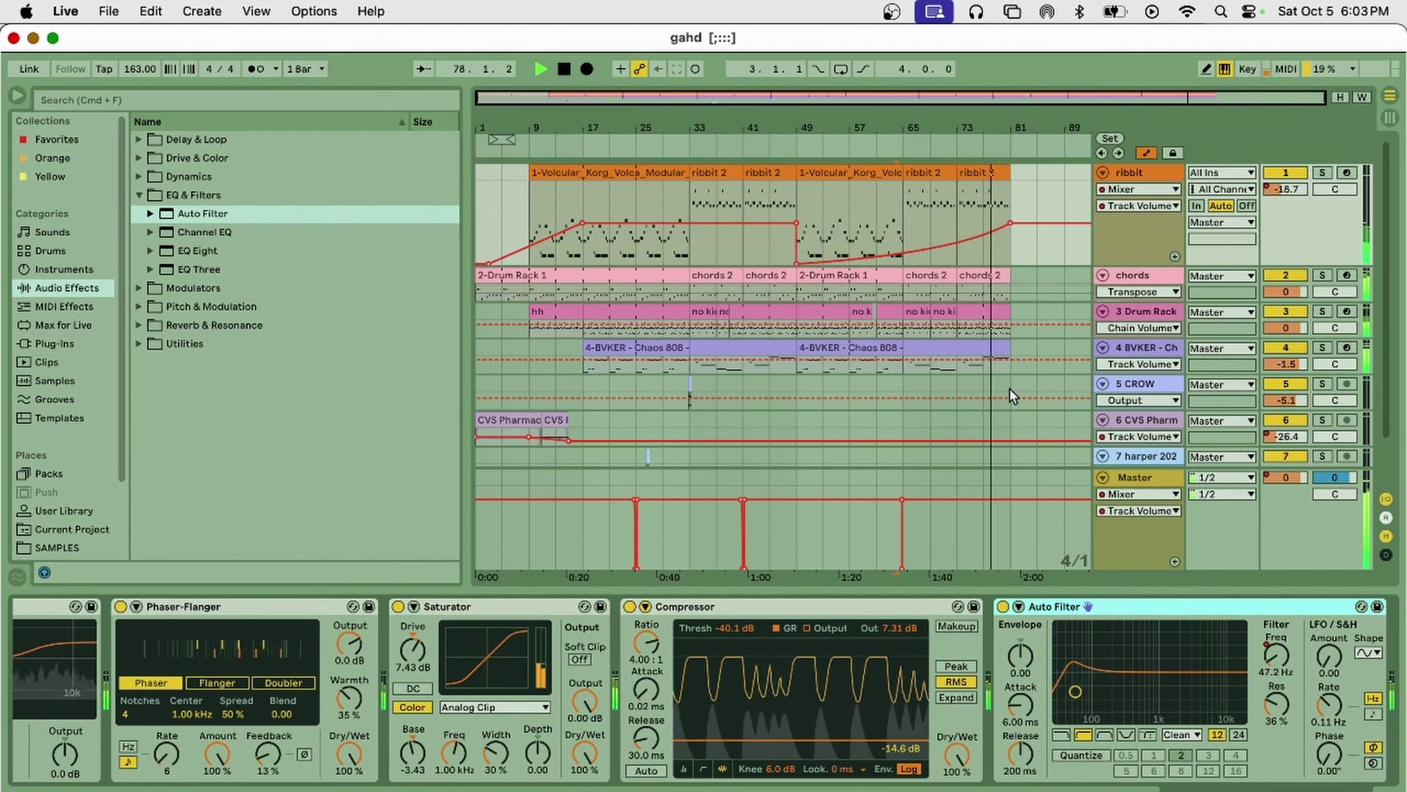
{"action": "left_click", "coordinate": [1010, 396]}
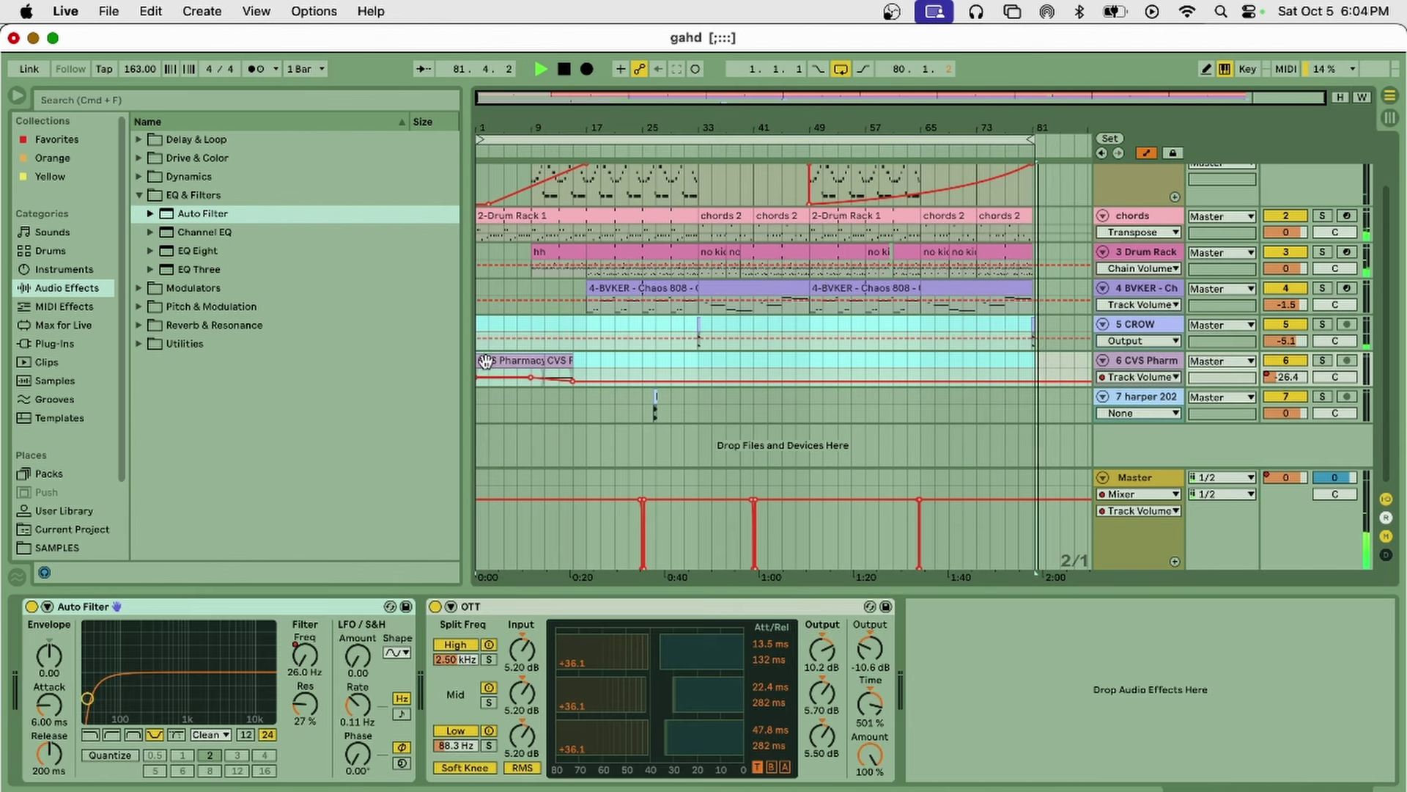
Step: Set the time to 10% and all attack times to 0.10 ms in the CVS Pharmacy track's OTT, and save the set
{"action": "left_click_drag", "start_coordinate": [870, 702], "coordinate": [876, 715]}
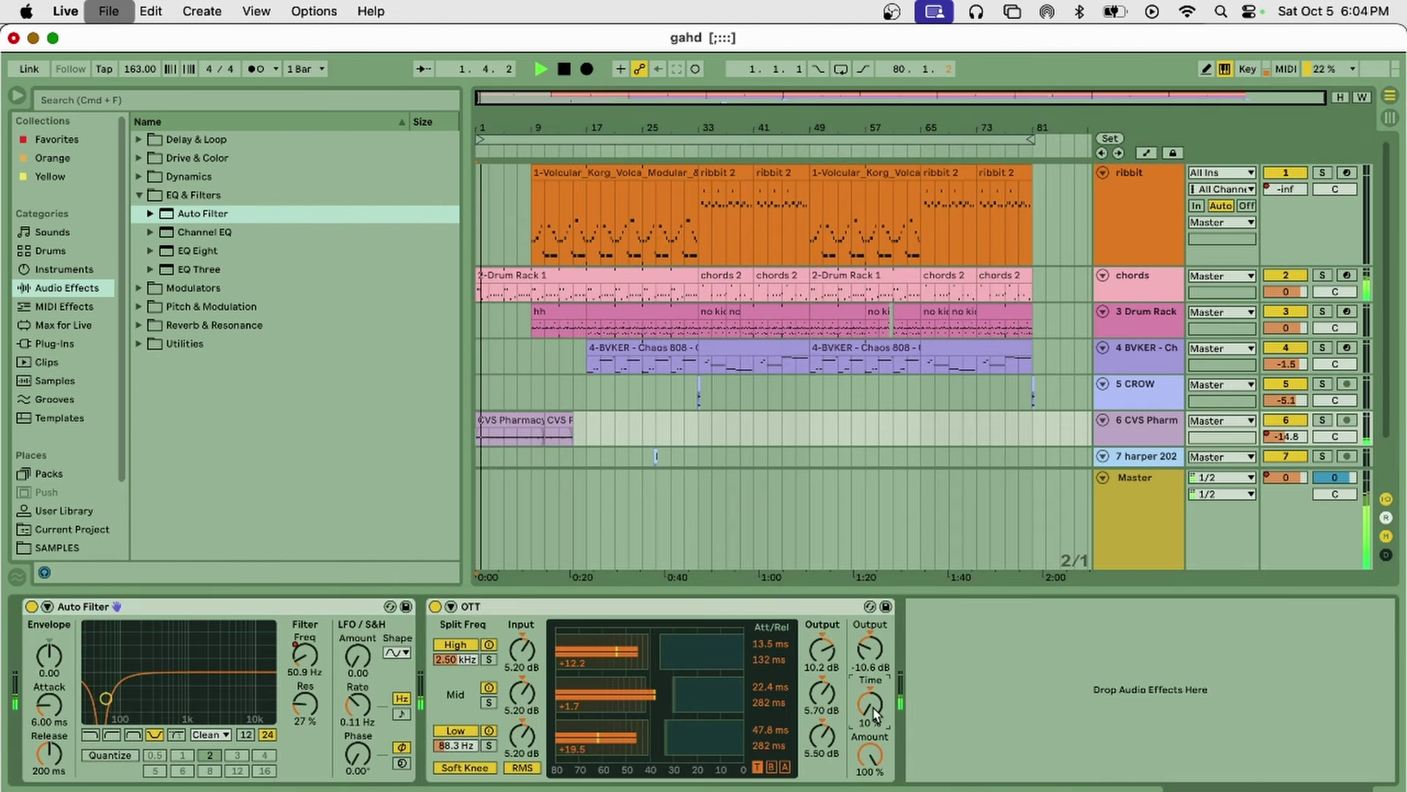
{"action": "left_click", "coordinate": [110, 11]}
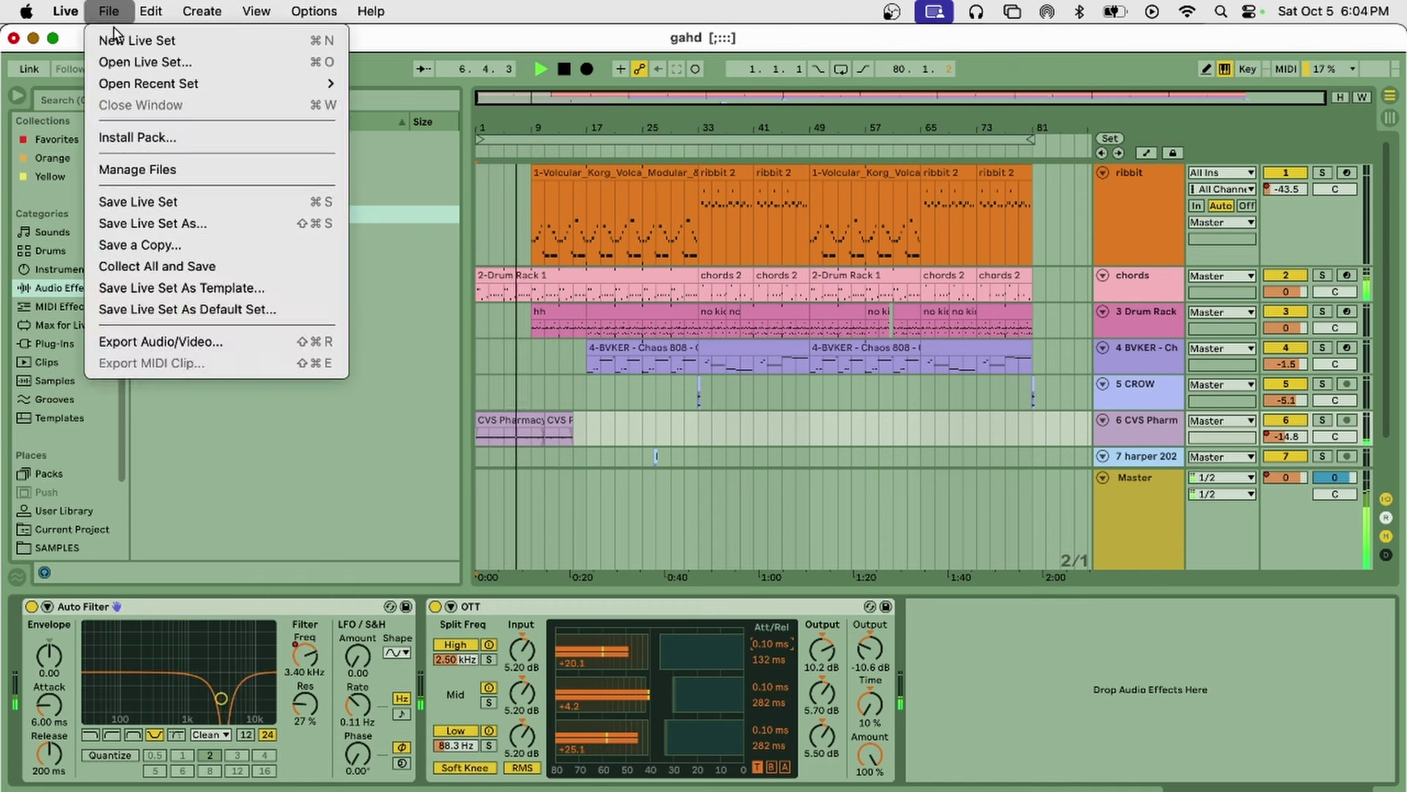
{"action": "left_click", "coordinate": [110, 10]}
Step: Set the dry/wet of the ribbit track's Phaser-Flanger to 63% and save the Live Set
{"action": "left_click", "coordinate": [110, 10]}
{"action": "left_click", "coordinate": [110, 10]}
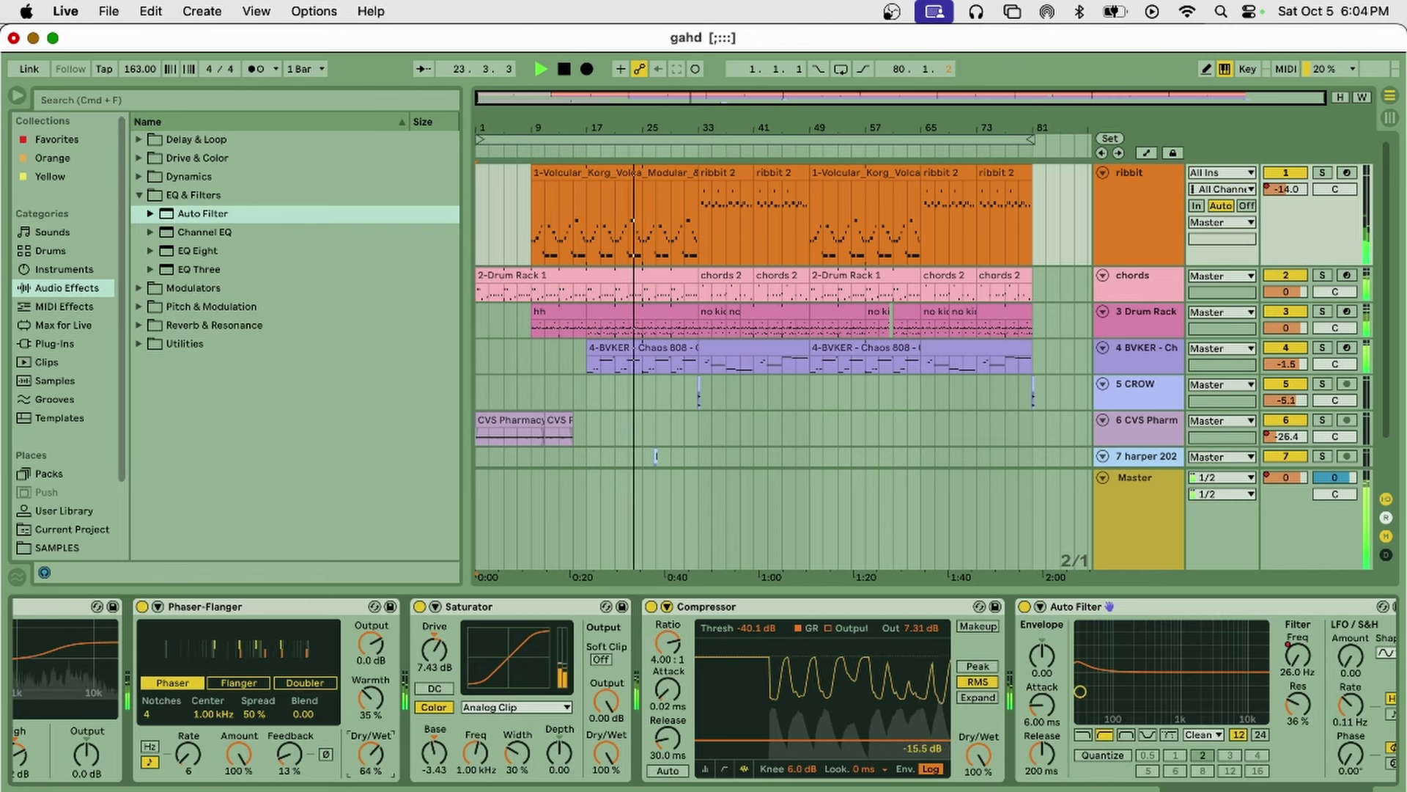
{"action": "left_click", "coordinate": [110, 11]}
{"action": "left_click", "coordinate": [142, 199]}
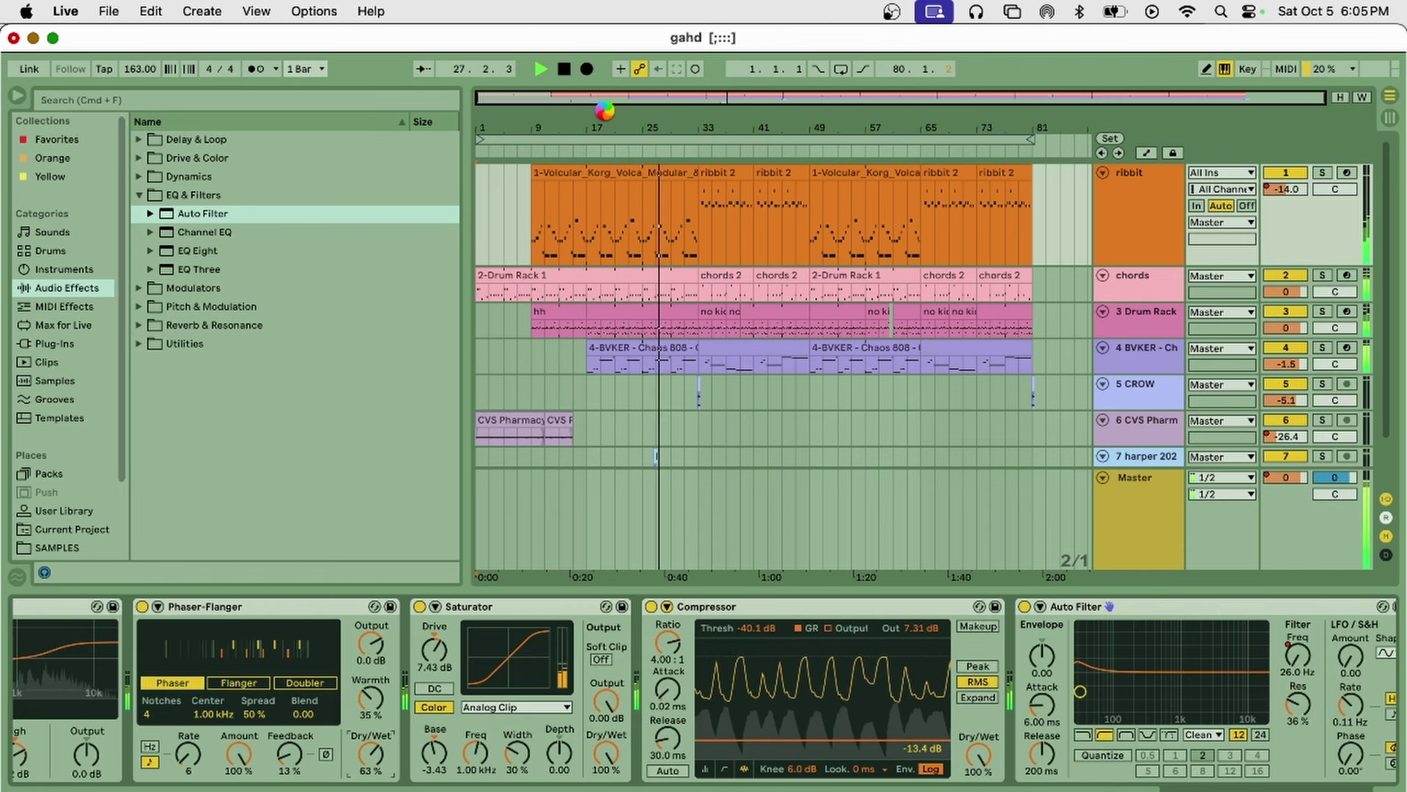
Step: Automate the ribbit track's Reverb to switch off at bar 49, and save the set
{"action": "left_click", "coordinate": [598, 139]}
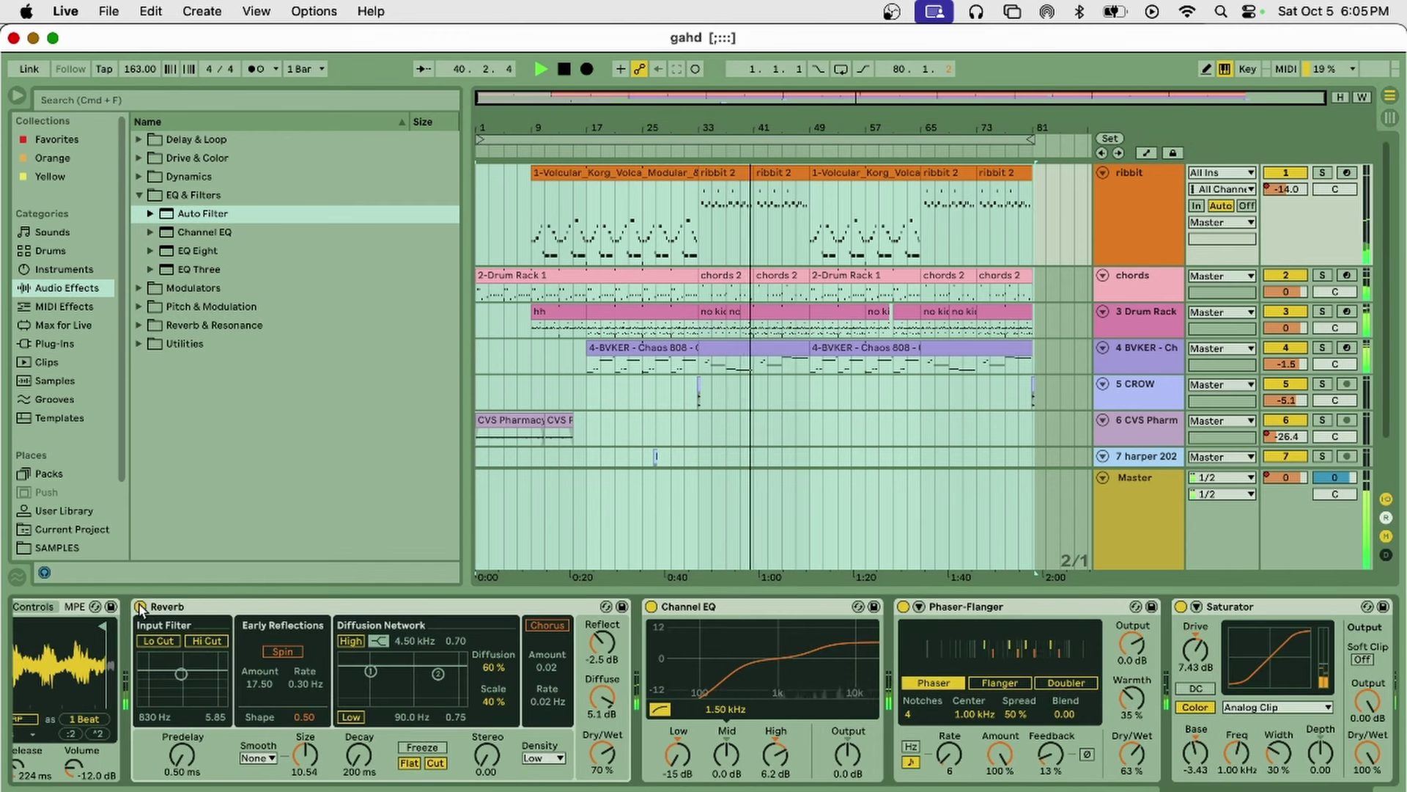
{"action": "key", "text": "a"}
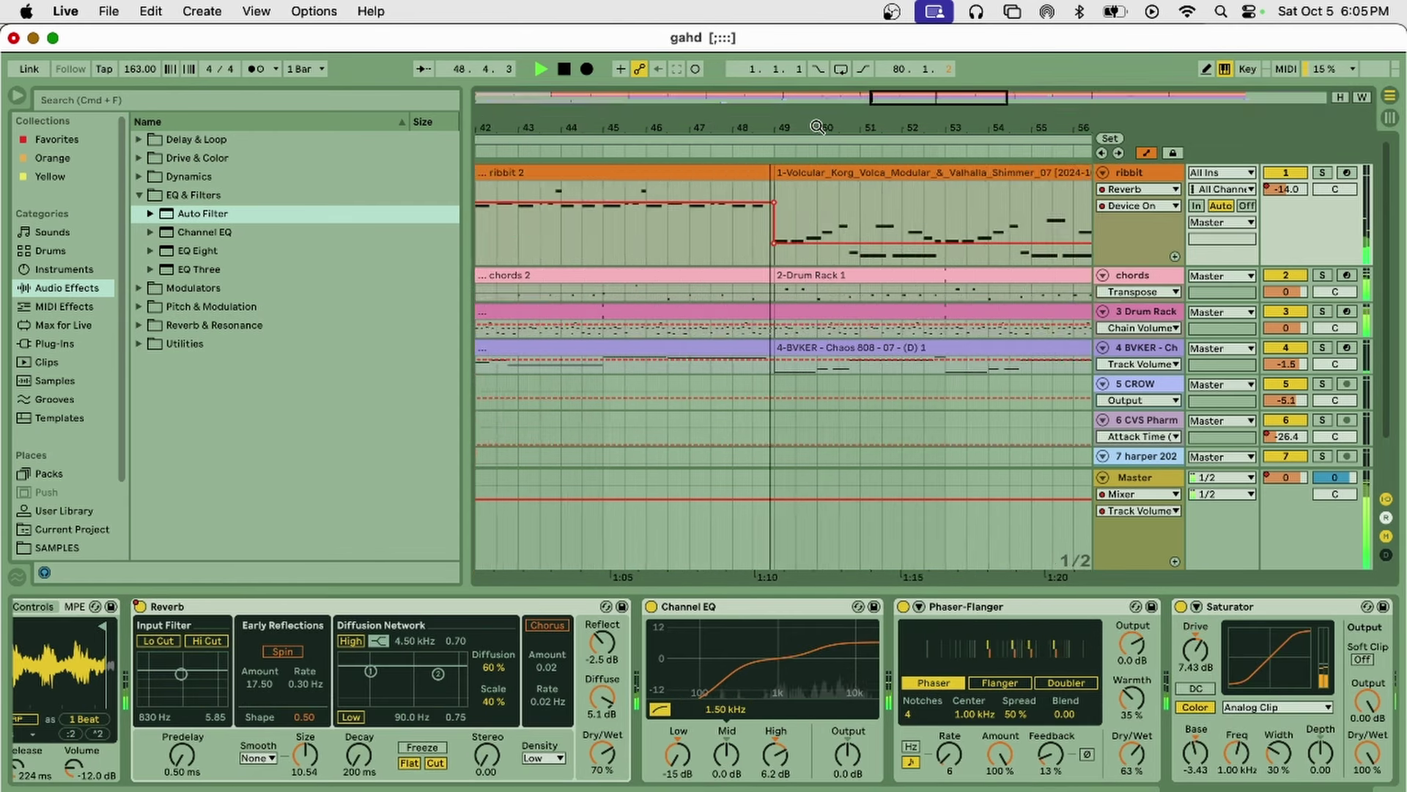
{"action": "left_click", "coordinate": [107, 10]}
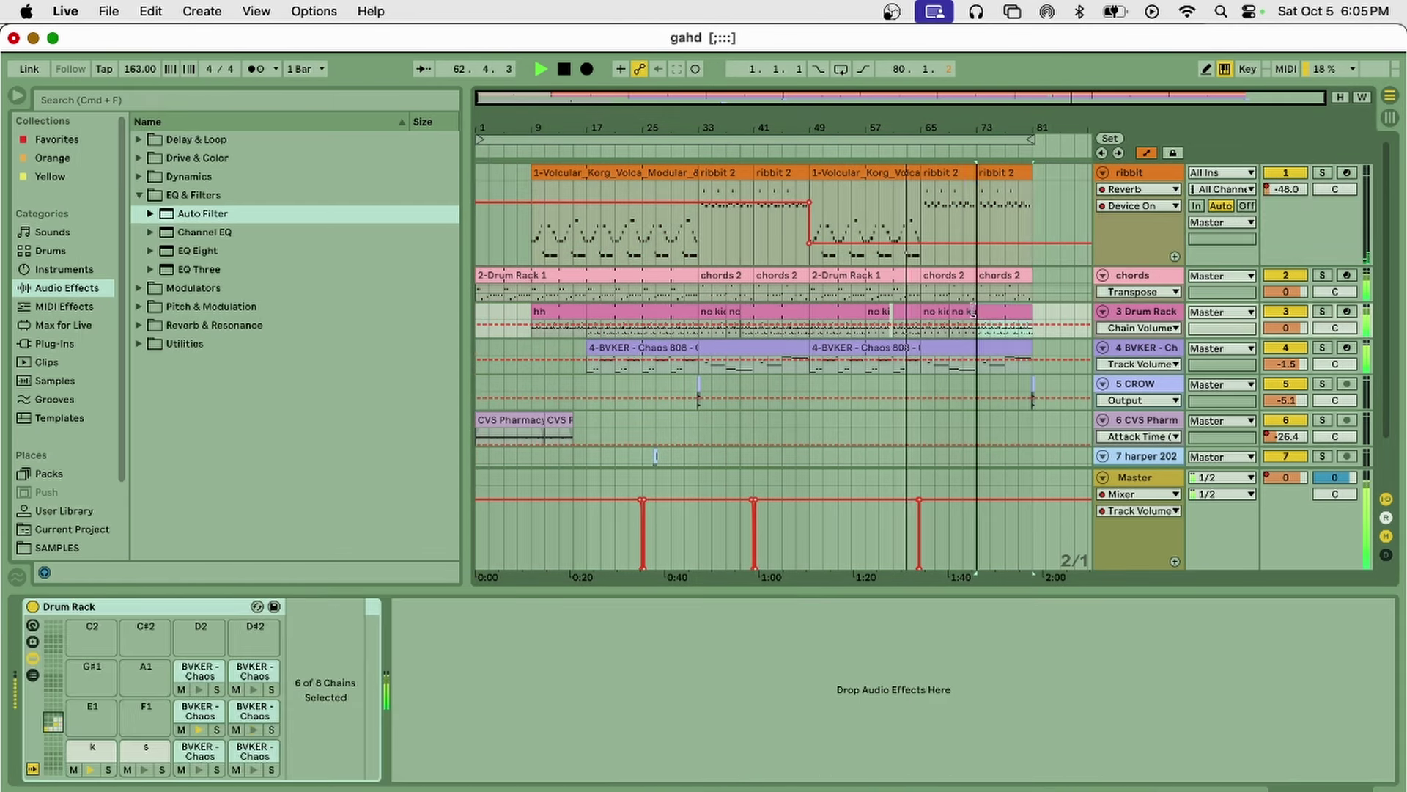
Step: Delete the ribbit clip between bars 49 and 65 together with its volume automation
{"action": "key", "text": "a"}
{"action": "left_click", "coordinate": [895, 179]}
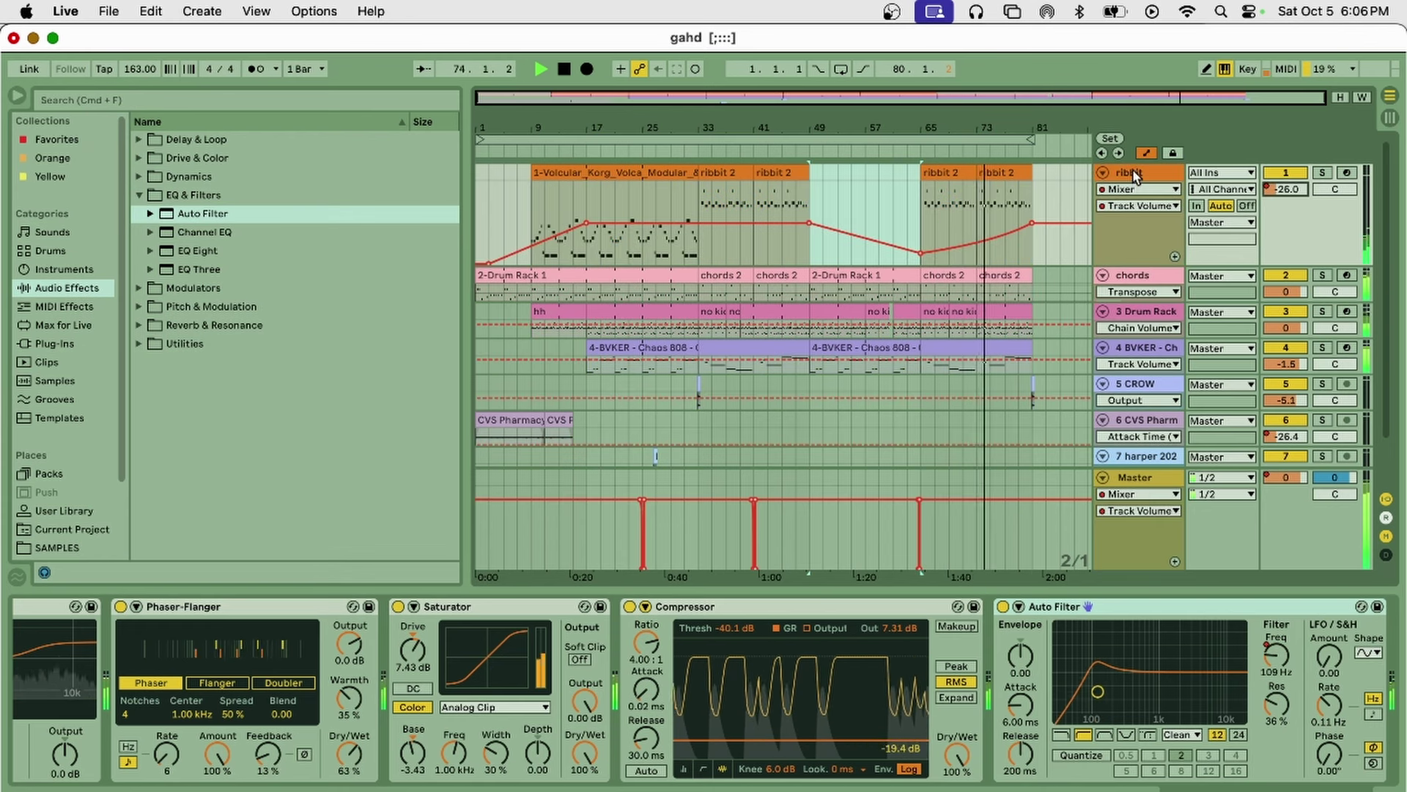
Step: Export the Master track of the whole arrangement as gahd, with MP3 encoding on
{"action": "left_click", "coordinate": [965, 138]}
{"action": "key", "text": "super+shift+r"}
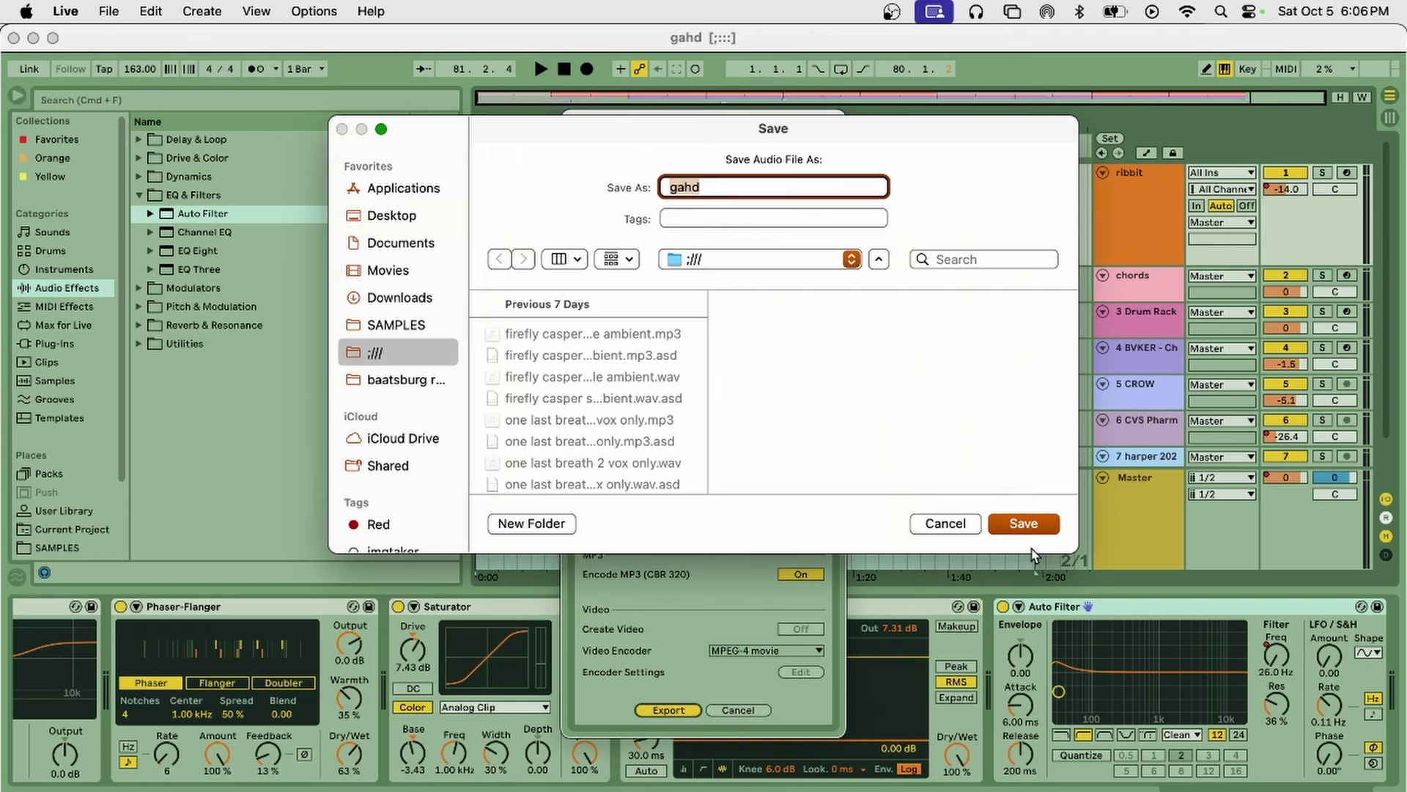
{"action": "left_click", "coordinate": [1021, 521]}
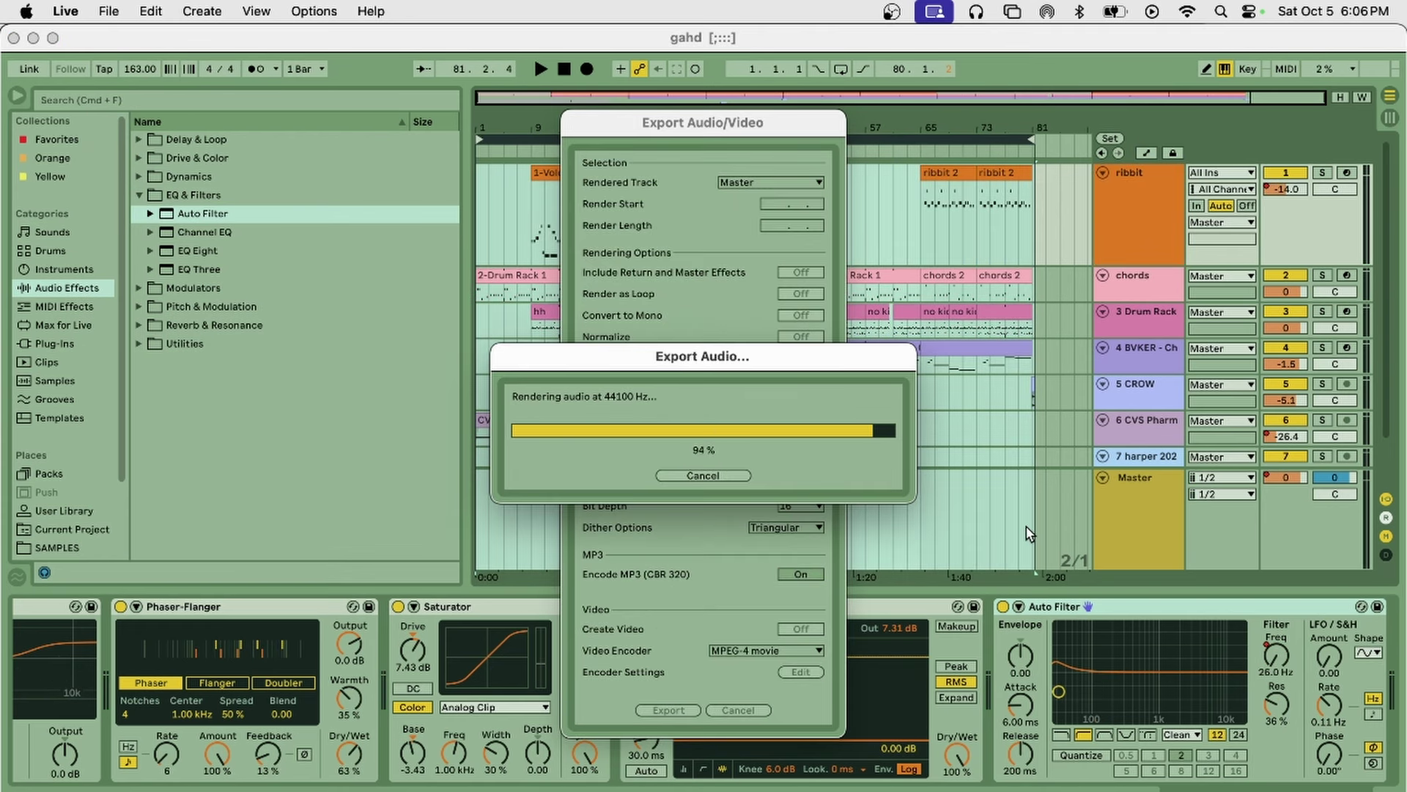